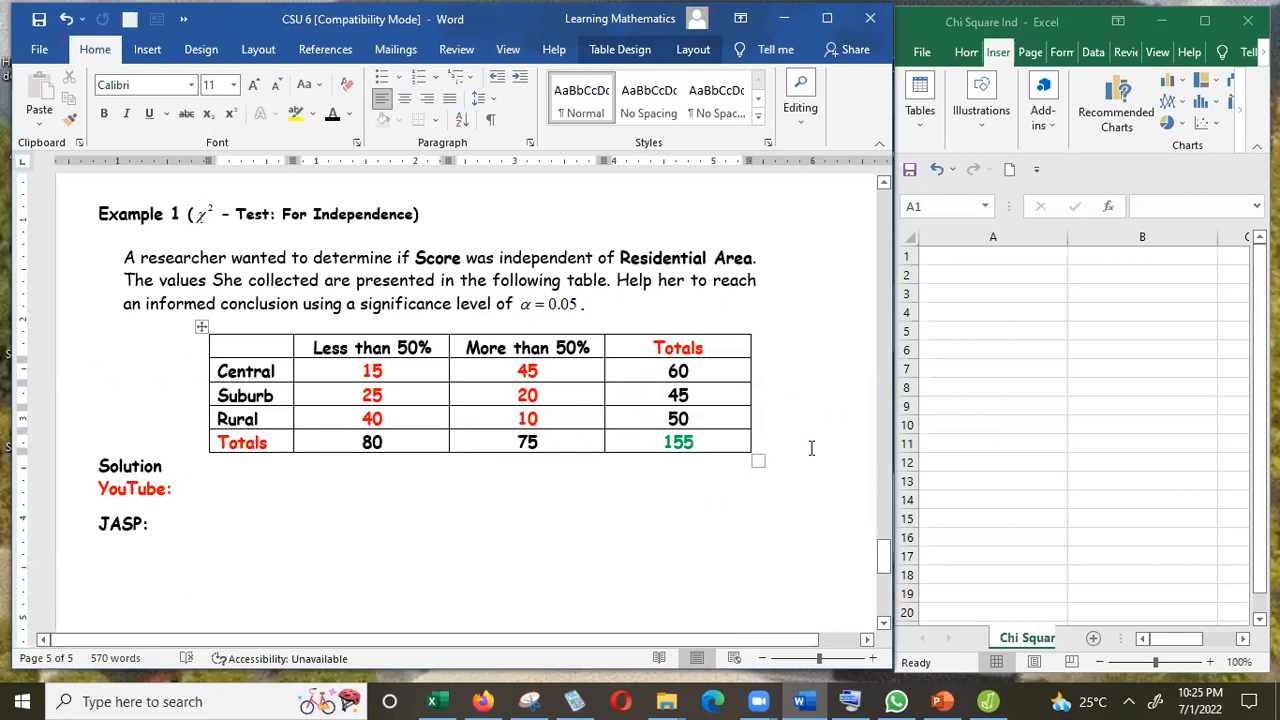
Copy the two hypothesis statements from the earlier page and paste them below the JASP heading.
left_click_drag(887, 557, 884, 519)
left_click_drag(124, 304, 742, 339)
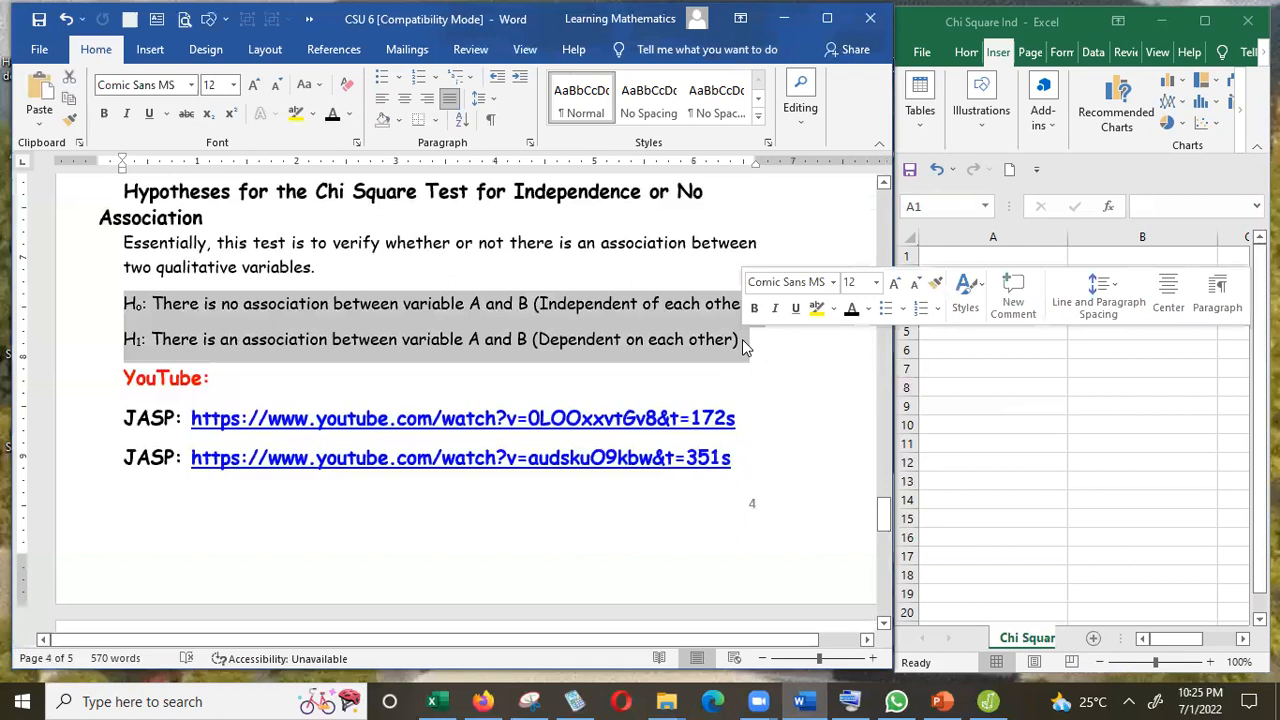
left_click_drag(885, 522, 889, 580)
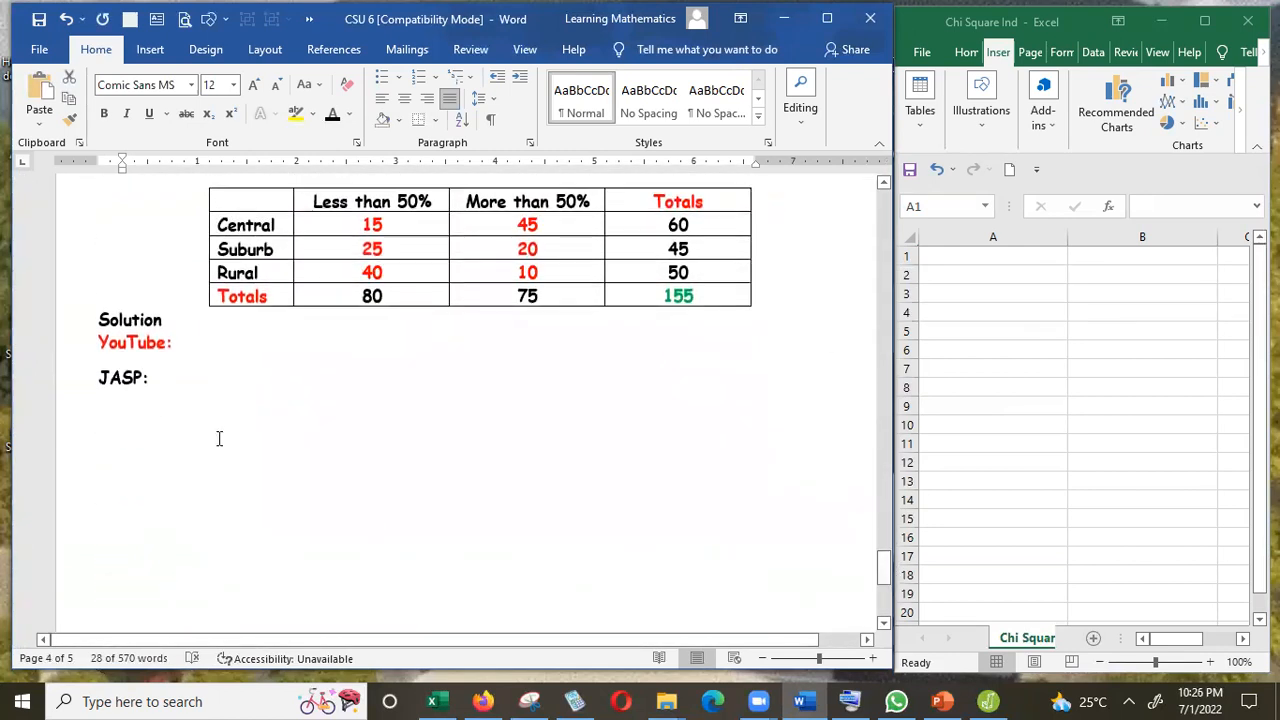
left_click(165, 426)
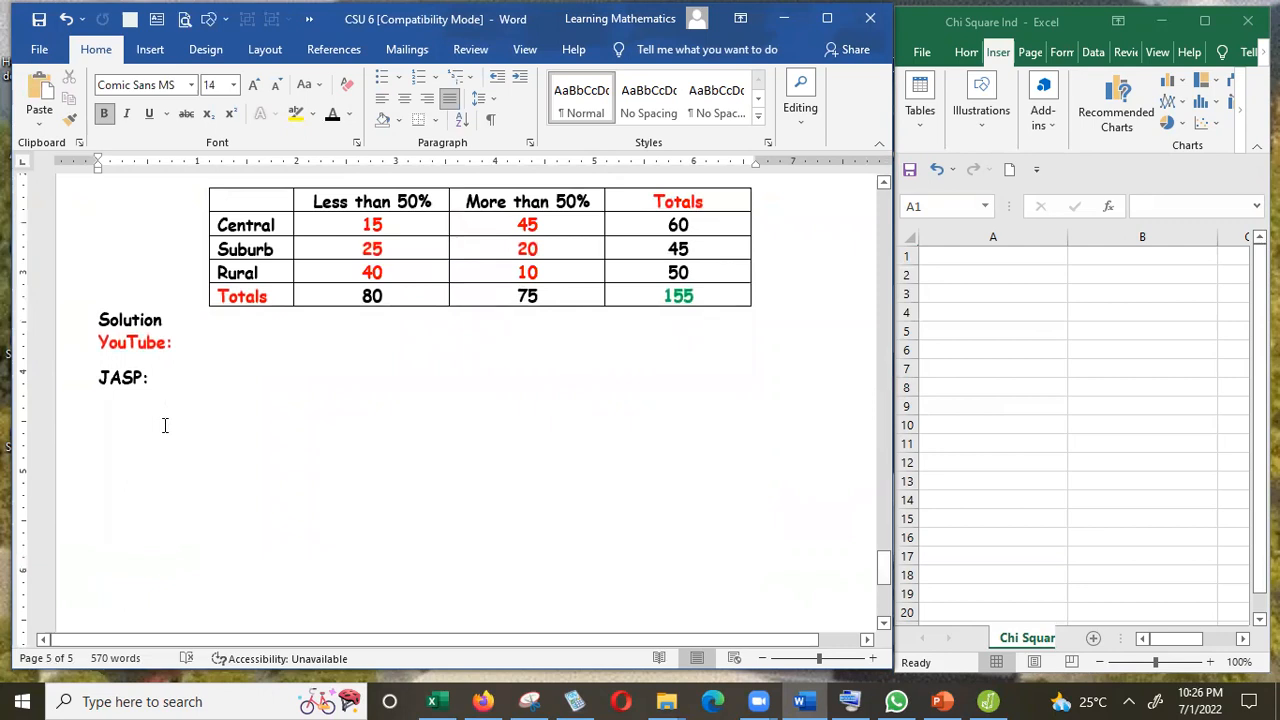
type("H0: There is no association between variable A and B (Independent of each other)  H1: There is an association between variable A and B (Dependent on each other)")
Remove the extra indentation before the pasted H0 line.
left_click(186, 410)
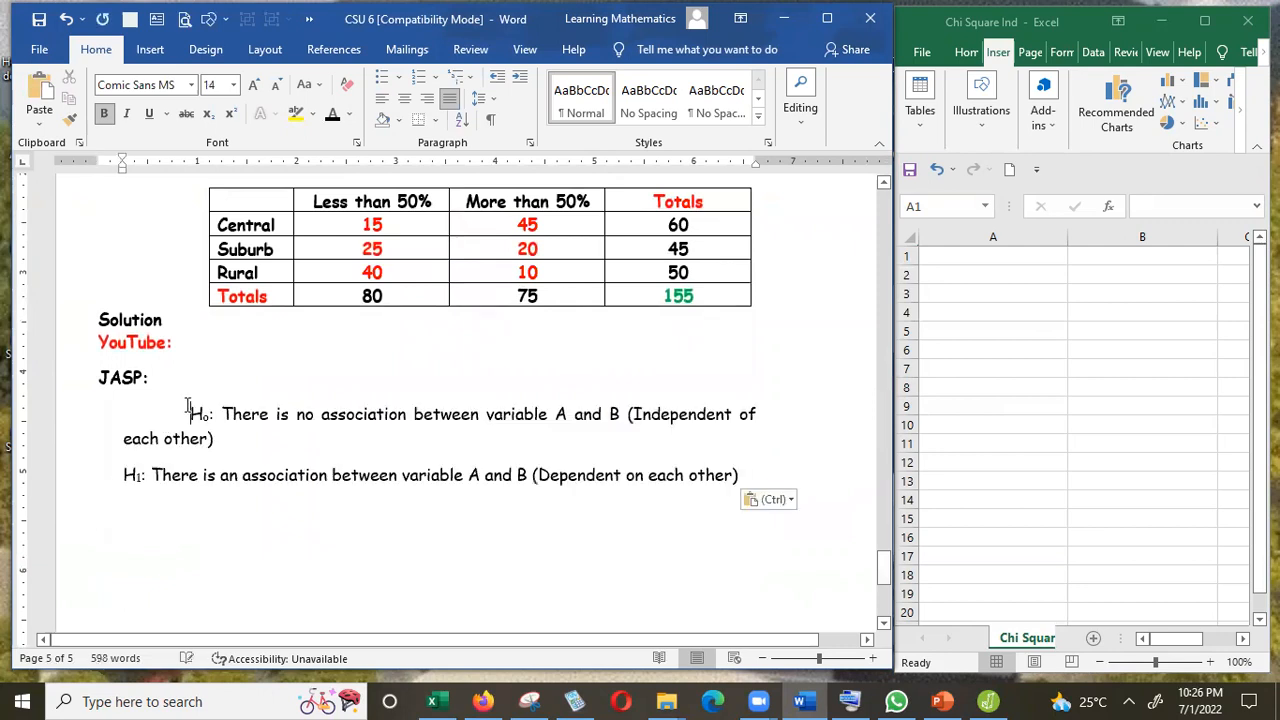
key("BackSpace")
key("BackSpace")
key("BackSpace")
key("BackSpace")
key("BackSpace")
key("BackSpace")
key("BackSpace")
key("BackSpace")
key("BackSpace")
key("BackSpace")
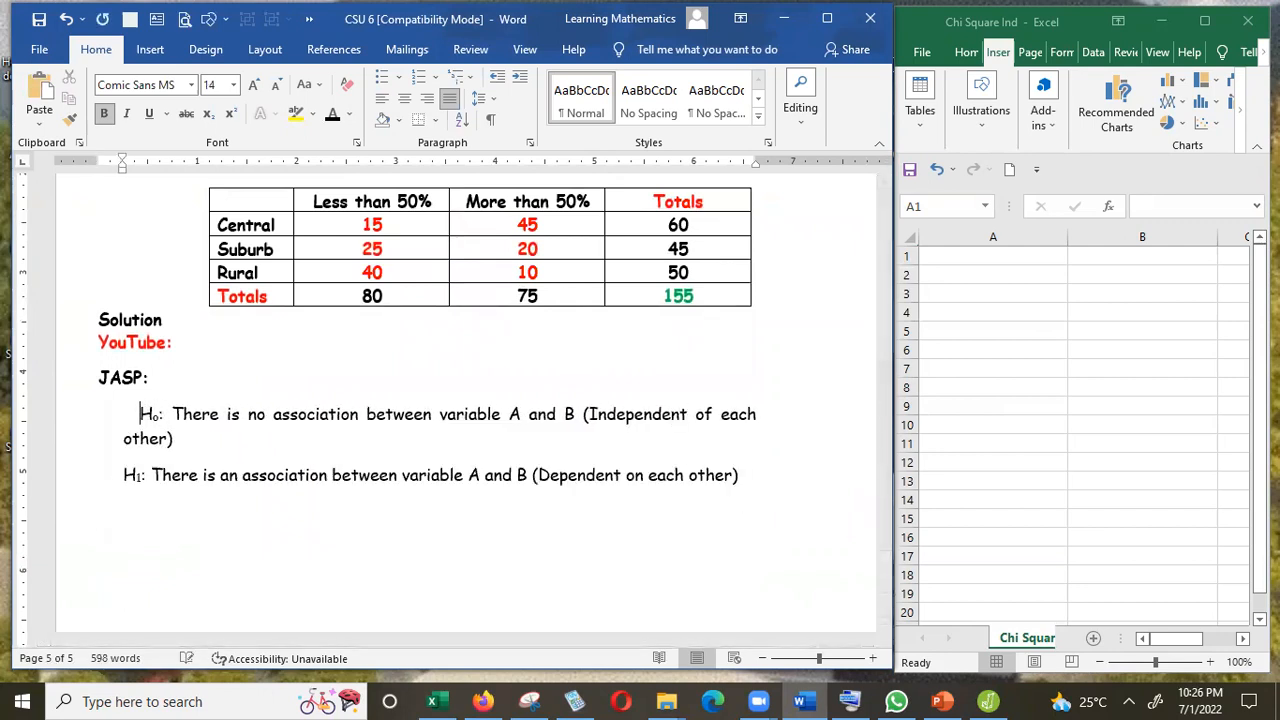
Copy "Residential Area" from the question and replace "variable A" in the H0 statement with it.
left_click_drag(885, 580, 884, 555)
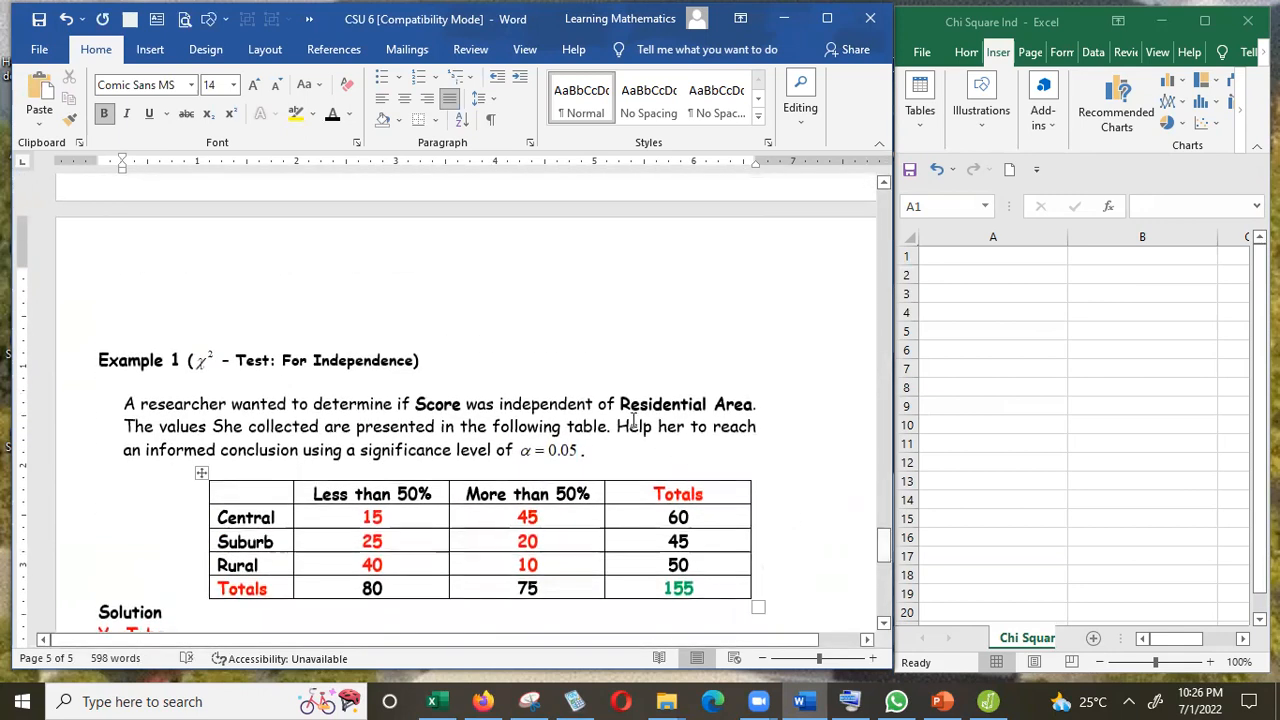
left_click_drag(622, 402, 752, 407)
key("ctrl+c")
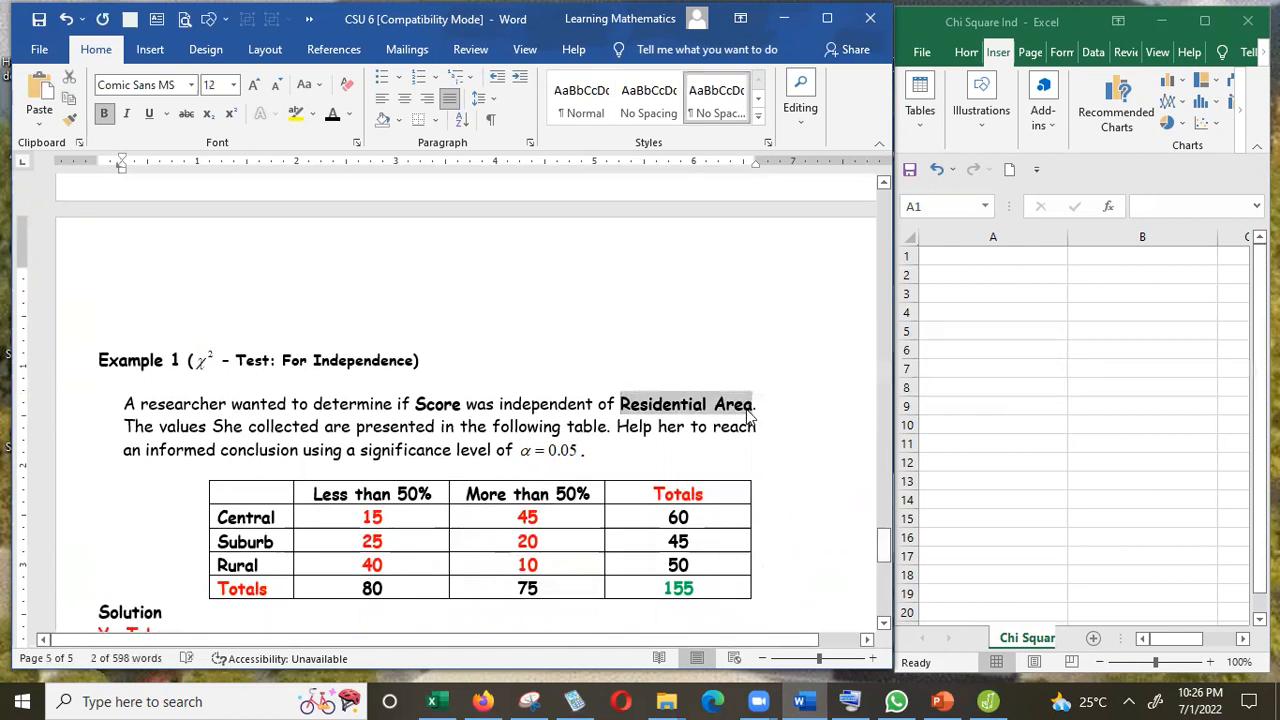
left_click_drag(884, 555, 884, 578)
left_click(481, 253)
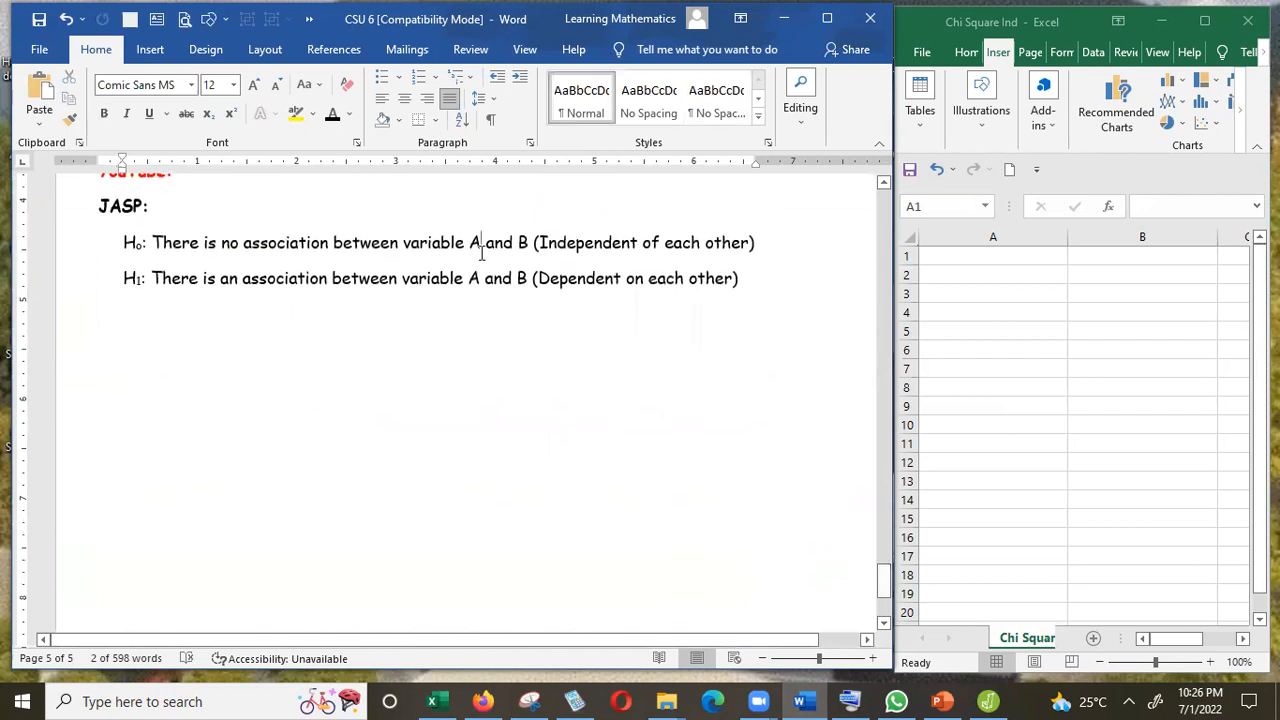
key("BackSpace")
key("BackSpace")
key("BackSpace")
key("BackSpace")
key("BackSpace")
key("BackSpace")
key("BackSpace")
key("BackSpace")
key("BackSpace")
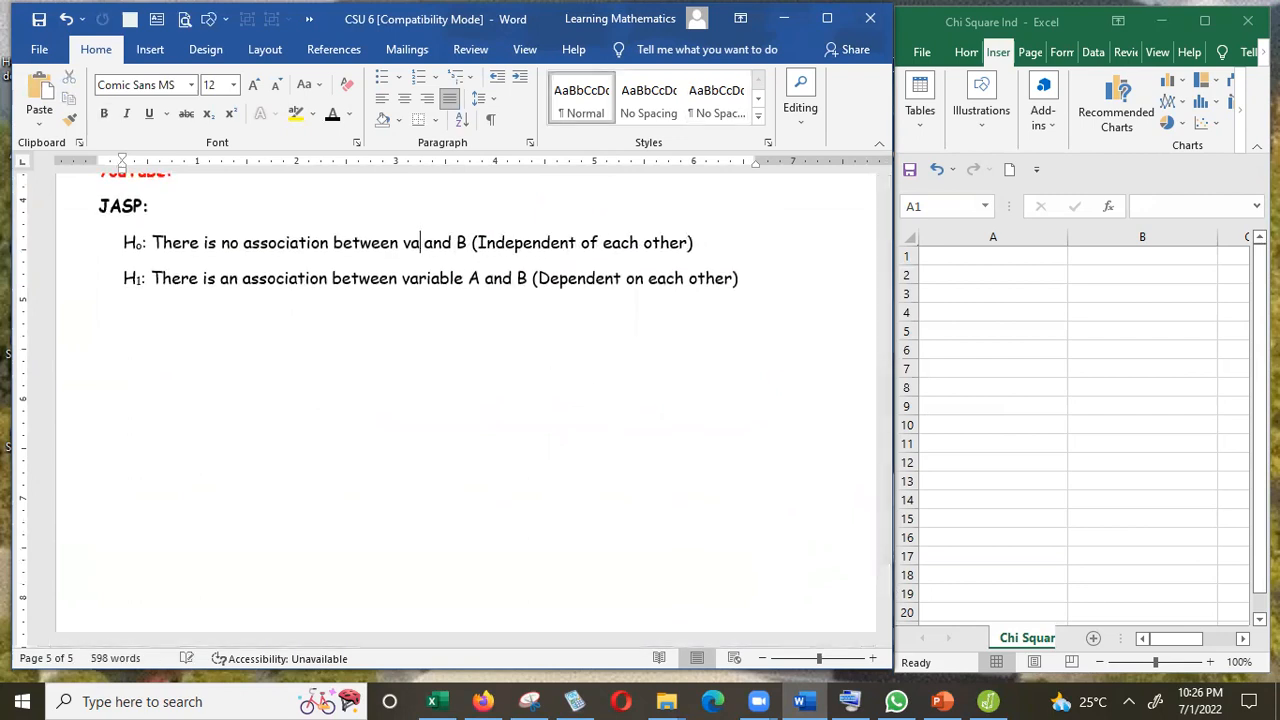
key("BackSpace")
key("BackSpace")
key("ctrl+v")
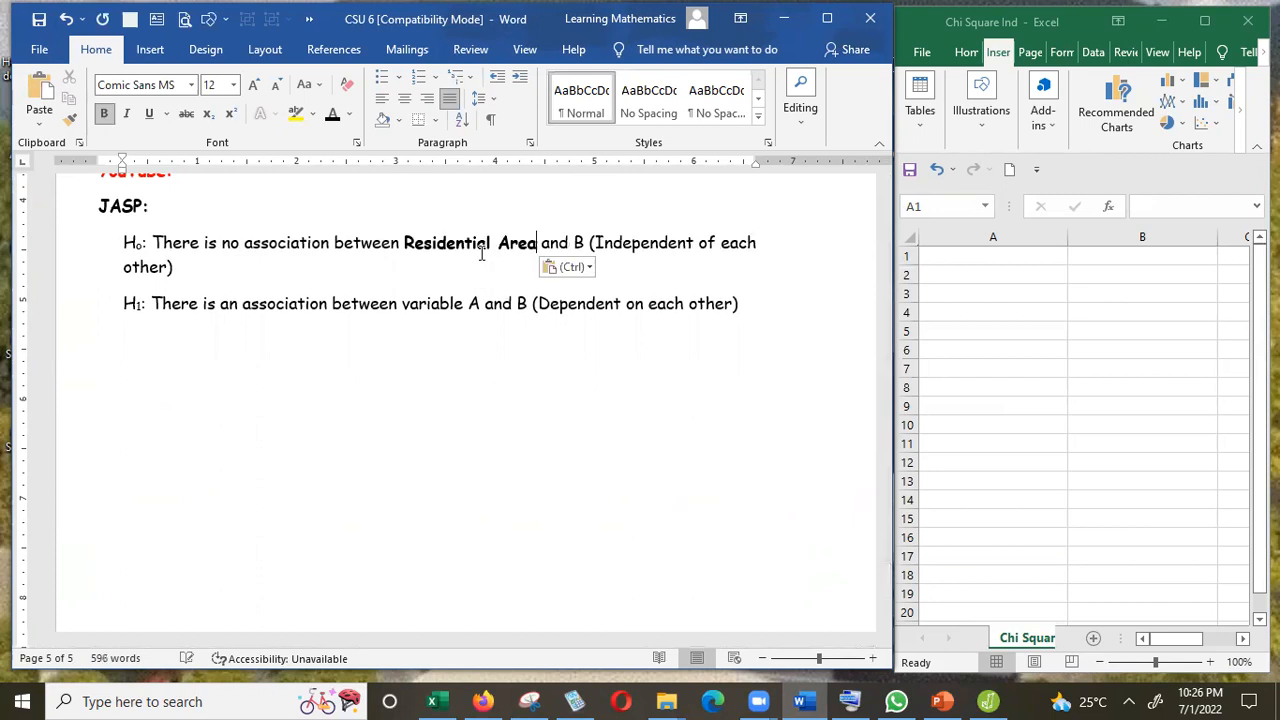
Copy "Score" from the question and replace "B" in the H0 statement with it.
left_click_drag(888, 583, 885, 546)
left_click(463, 382)
key("shift+Left")
key("shift+Left")
key("shift+Left")
key("shift+Left")
key("shift+Left")
key("ctrl+c")
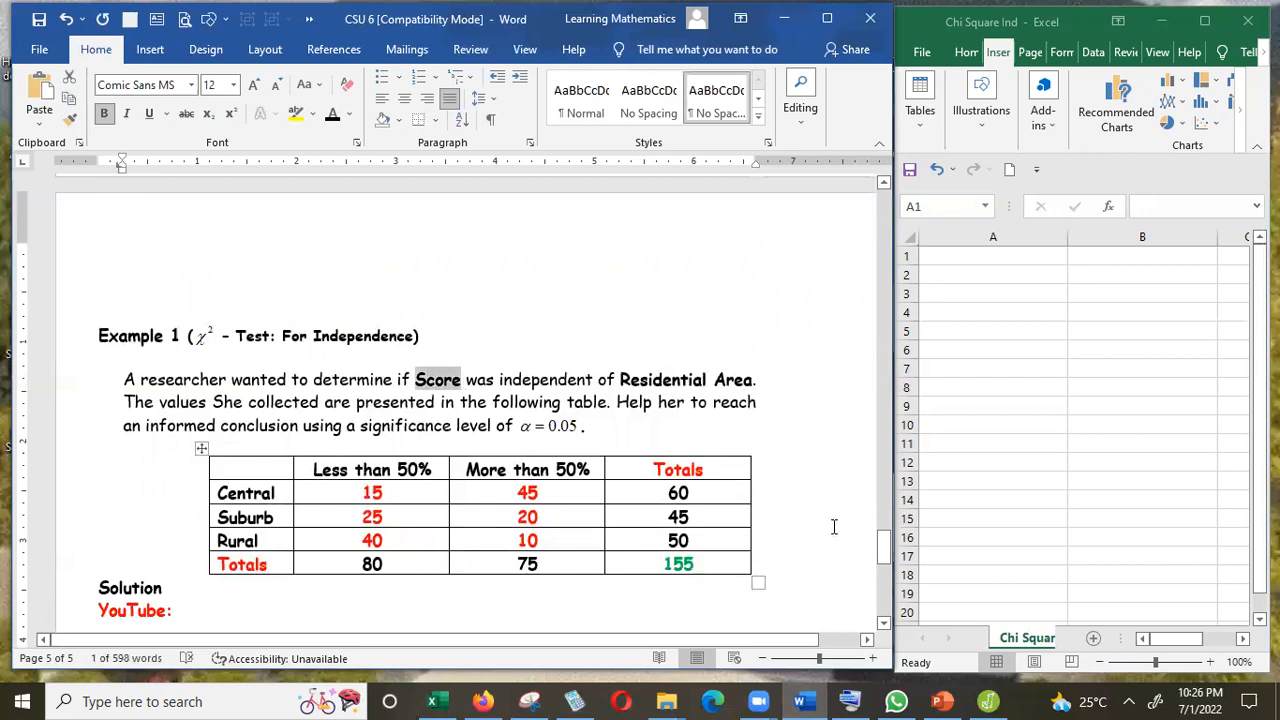
scroll(884, 562, "down", 5)
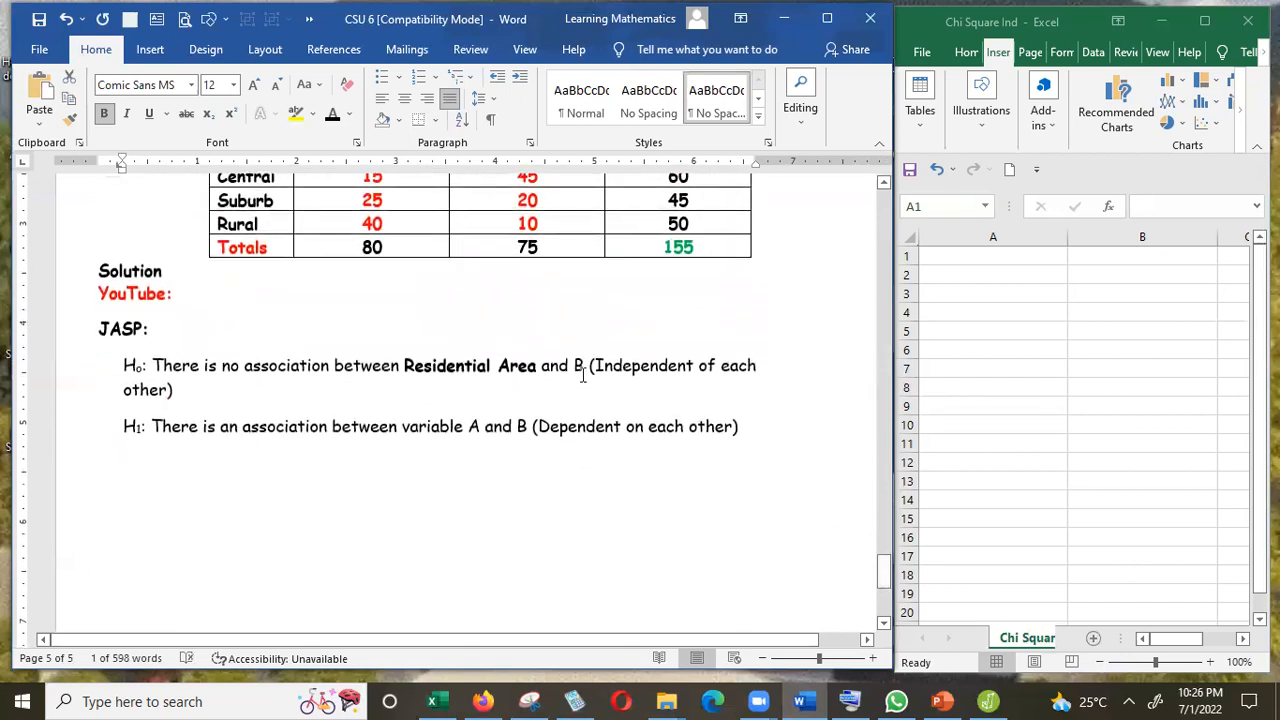
left_click(583, 375)
key("BackSpace")
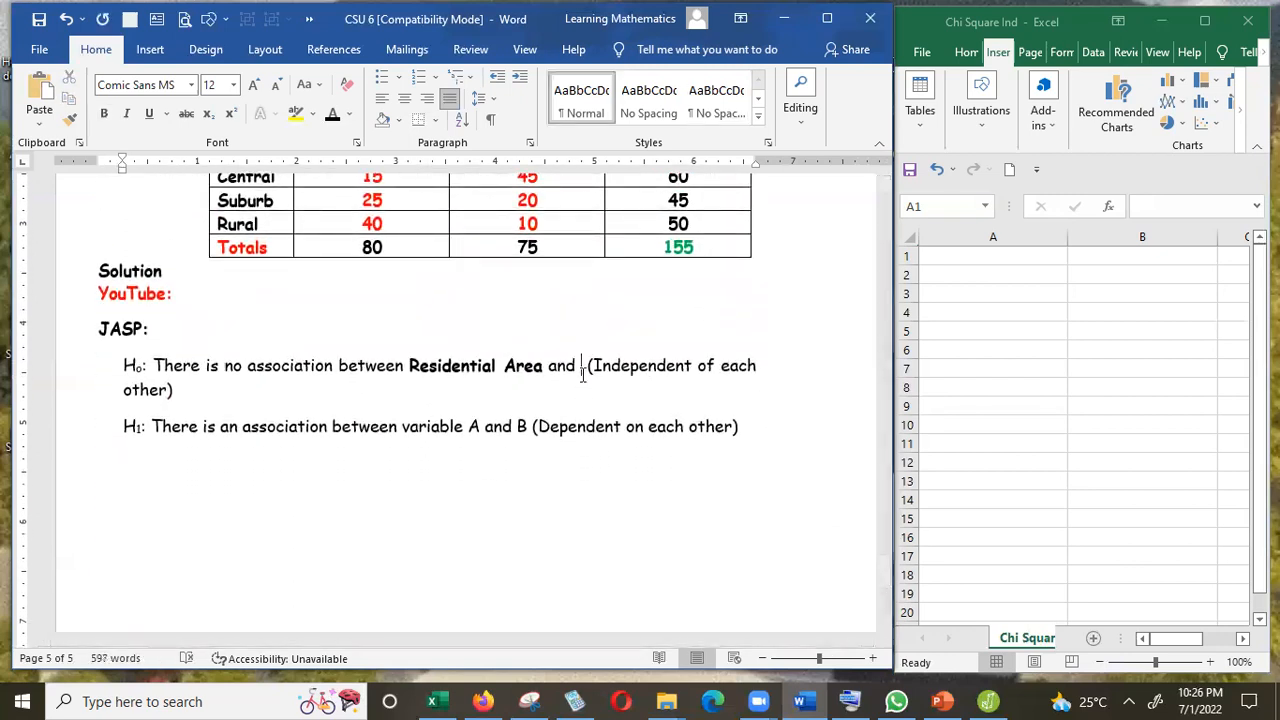
key("ctrl+v")
Copy "Residential Area and Score" from H0 and replace "variable A and B" in the H1 statement with it.
key("shift+Left")
key("shift+Left")
key("shift+Left")
key("shift+Left")
key("shift+Left")
key("ctrl+shift+Left")
key("ctrl+shift+Left")
key("shift+Left")
key("shift+Left")
key("shift+Left")
key("shift+Left")
key("shift+Left")
key("shift+Left")
key("shift+Left")
key("shift+Left")
key("shift+Left")
key("shift+Left")
key("ctrl+c")
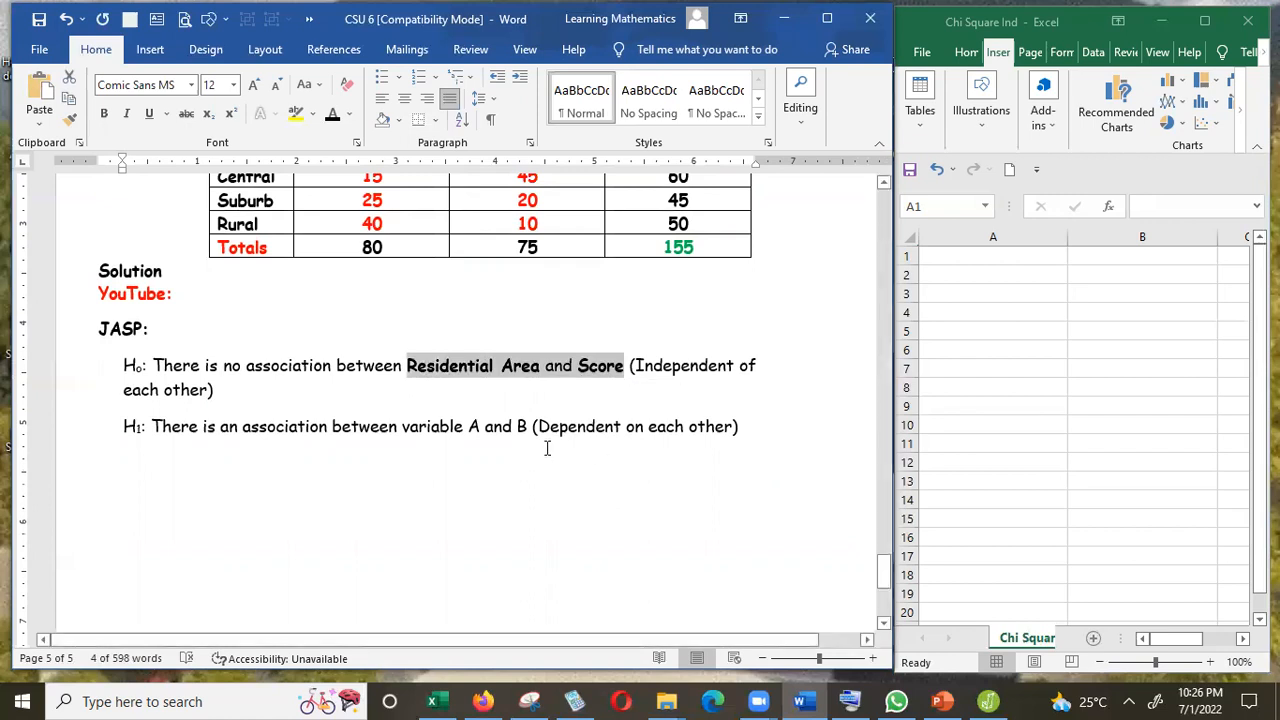
left_click(525, 425)
key("BackSpace")
key("BackSpace")
key("BackSpace")
key("BackSpace")
key("BackSpace")
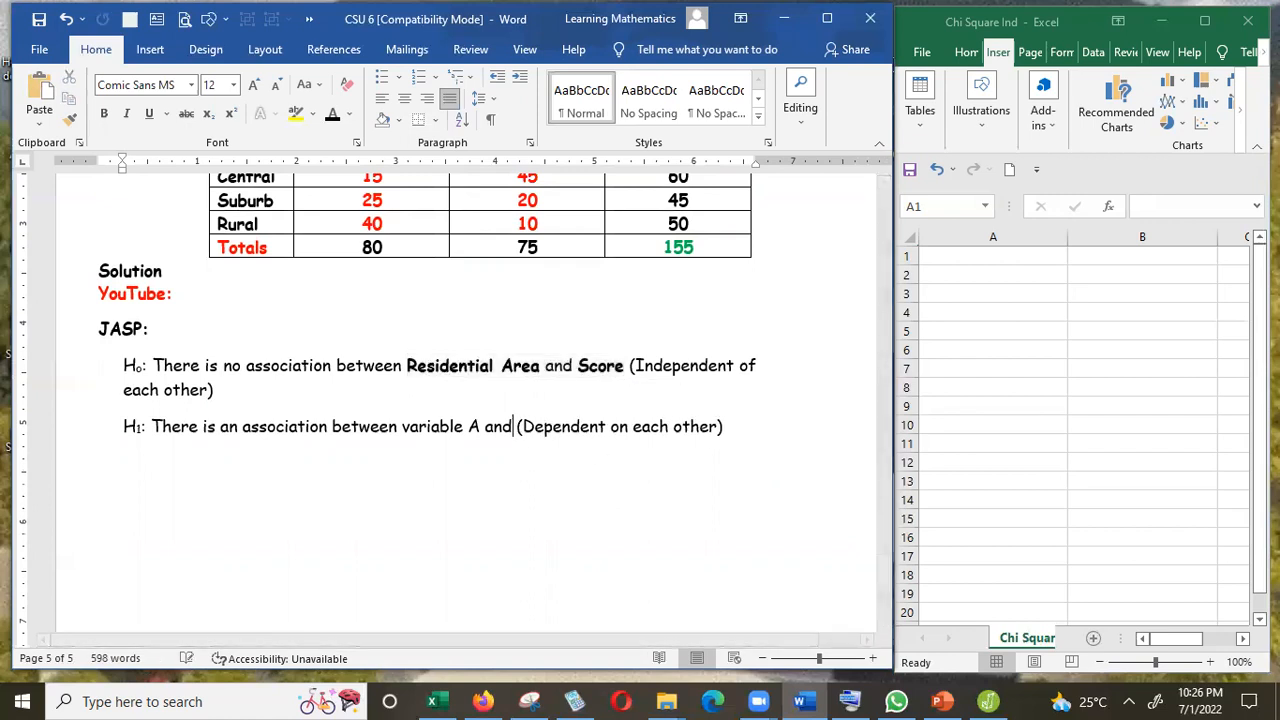
key("BackSpace")
key("BackSpace")
key("BackSpace")
key("BackSpace")
key("BackSpace")
key("BackSpace")
key("BackSpace")
key("BackSpace")
key("BackSpace")
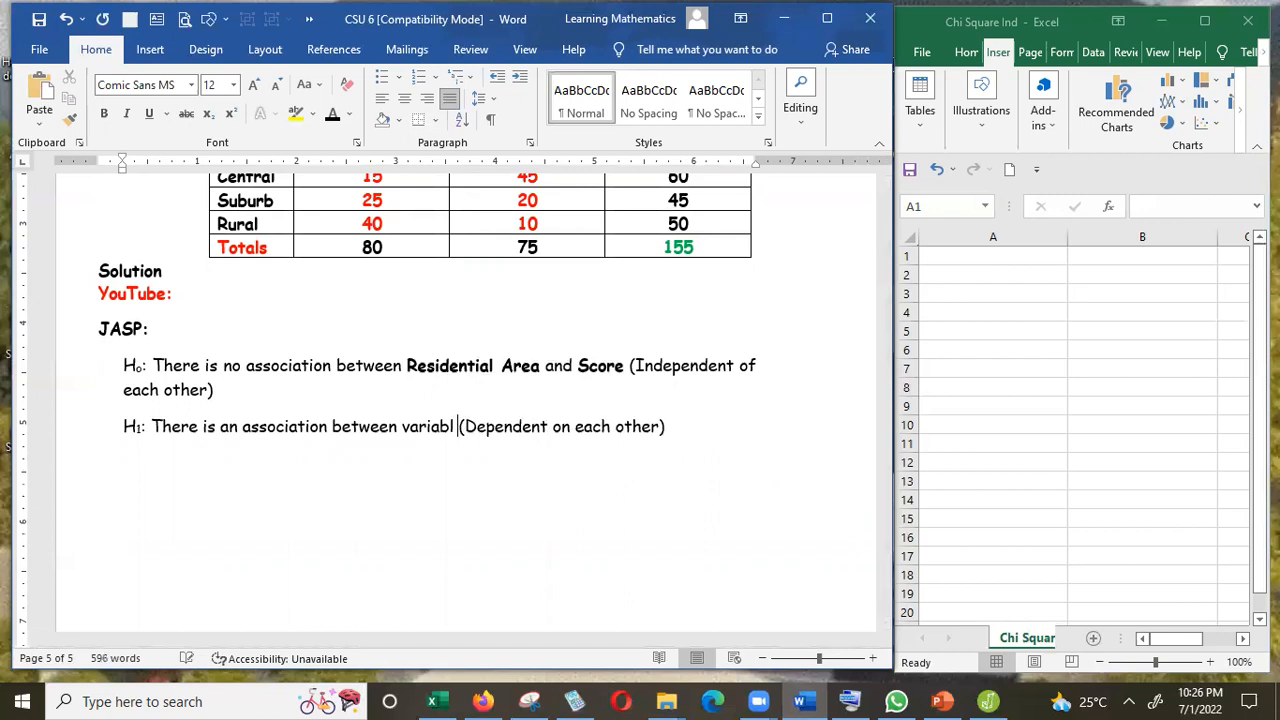
key("BackSpace")
key("BackSpace")
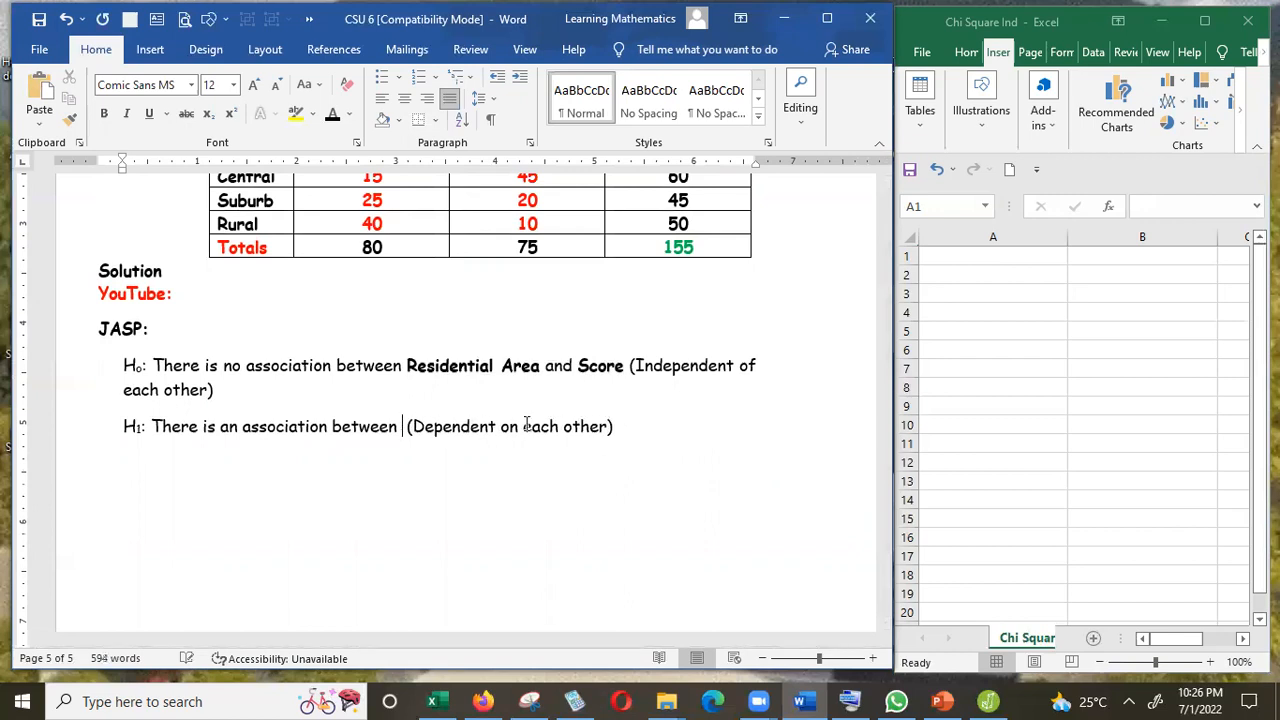
key("ctrl+v")
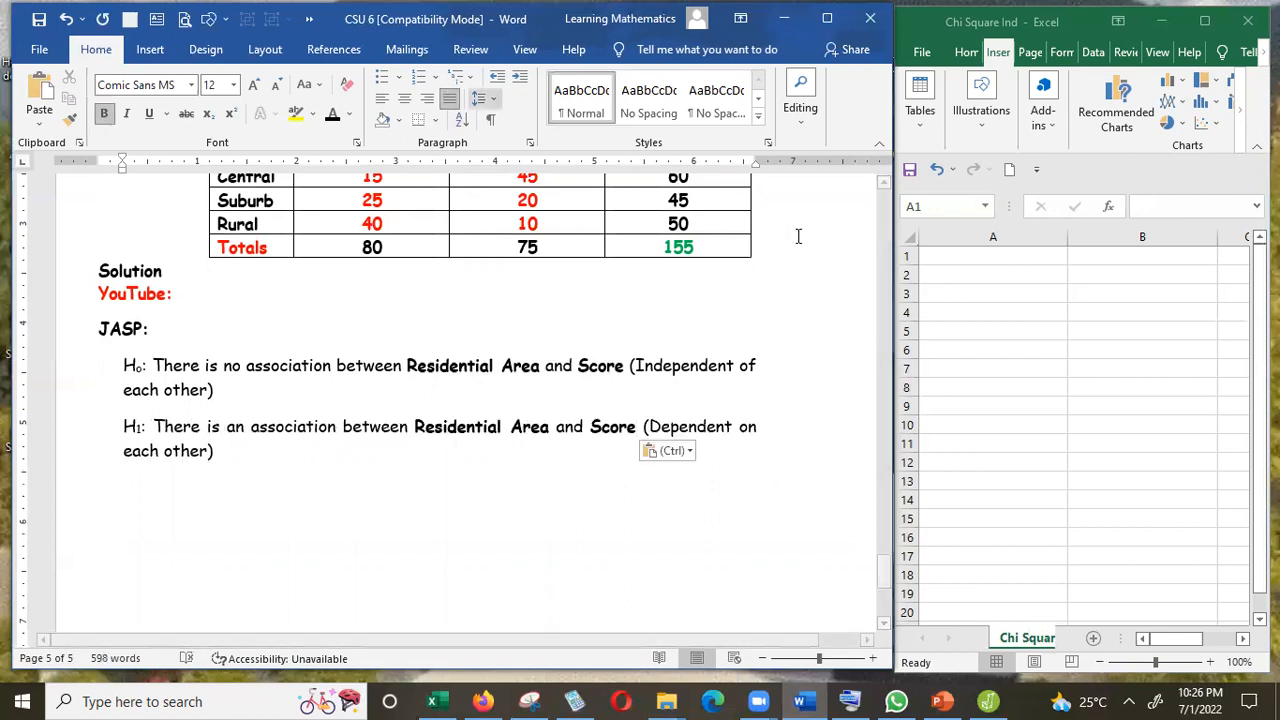
Copy "Residential Area" from the H0 statement into cell A1 of the spreadsheet as a column header.
left_click(884, 183)
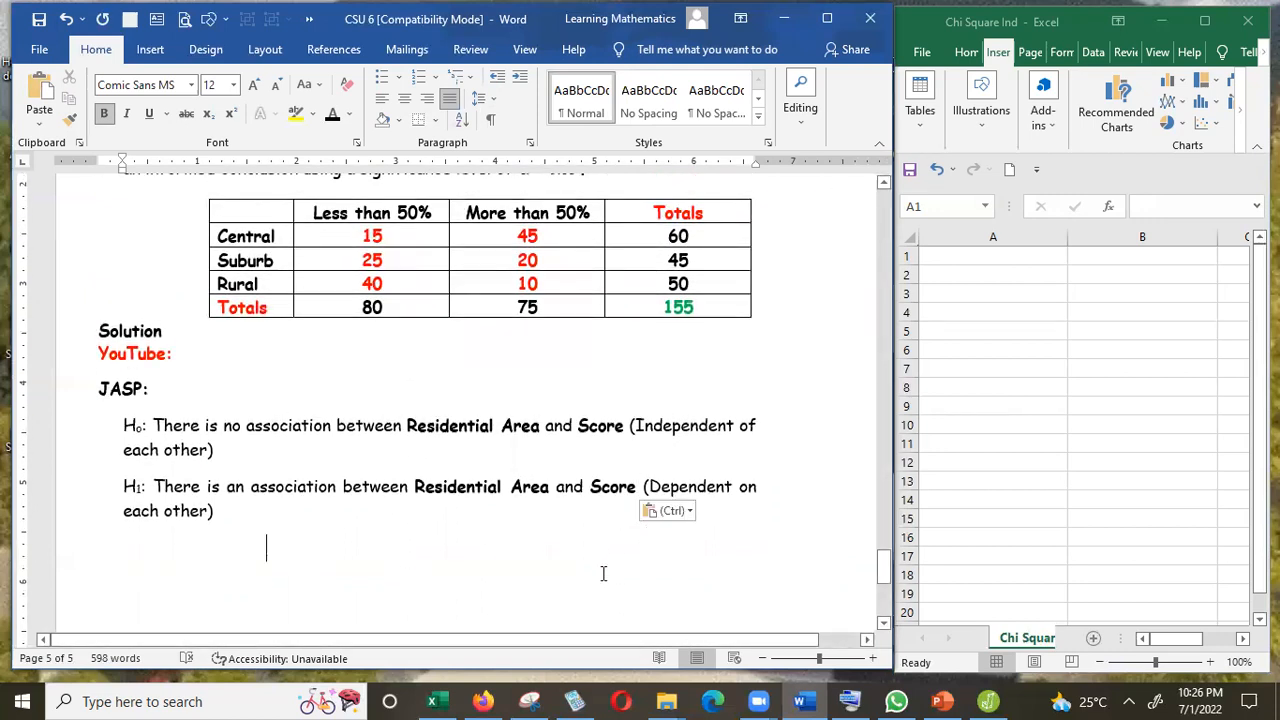
left_click(1010, 256)
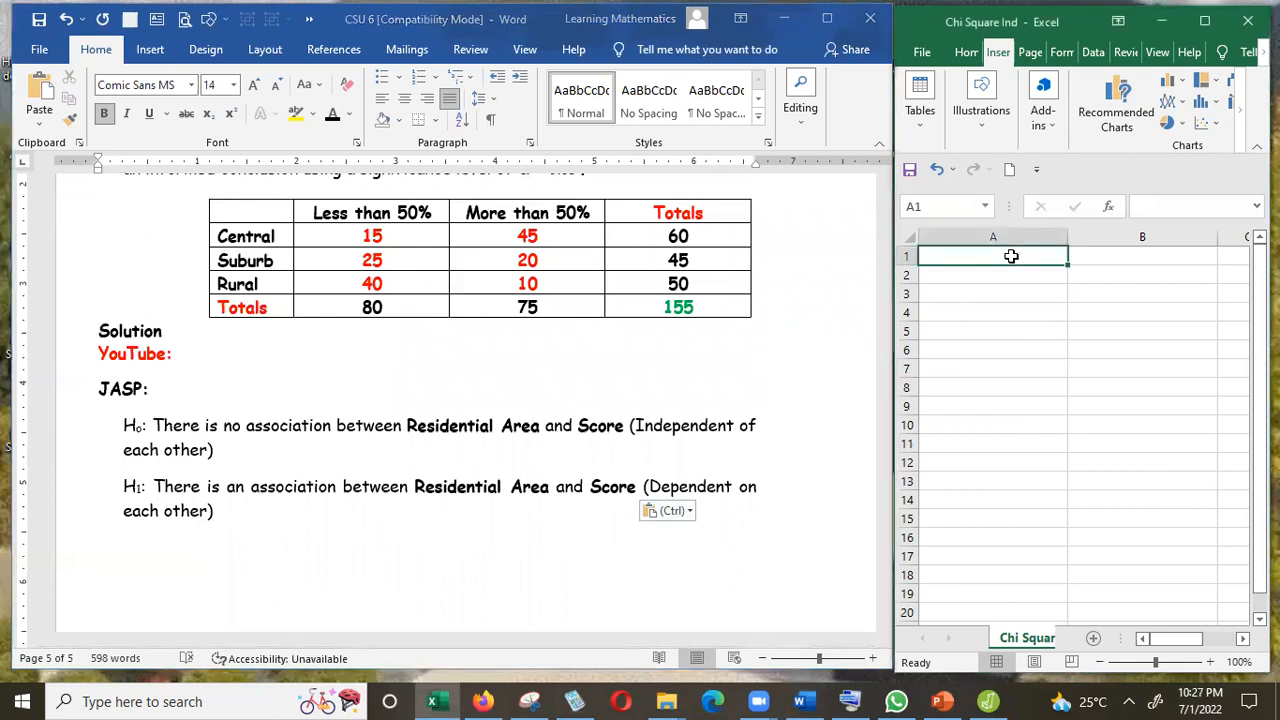
left_click(540, 428)
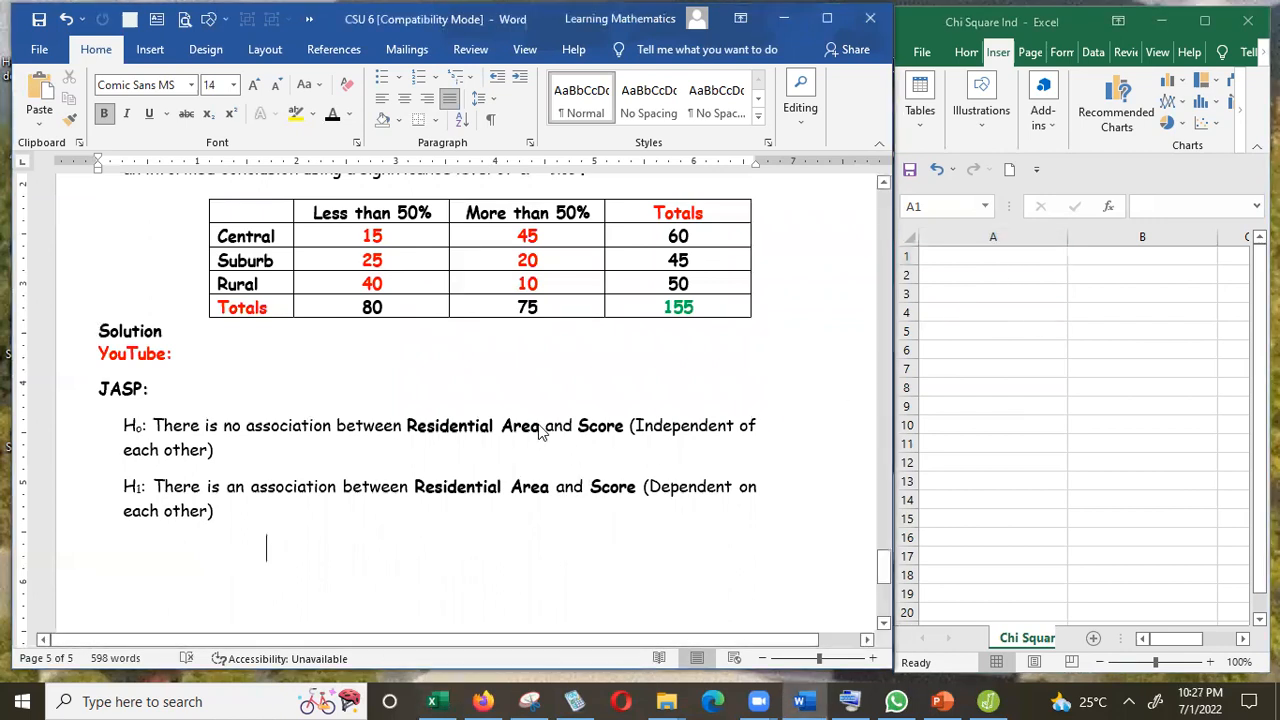
key("shift+Left")
key("shift+Left")
key("shift+Left")
key("shift+Left")
key("shift+Left")
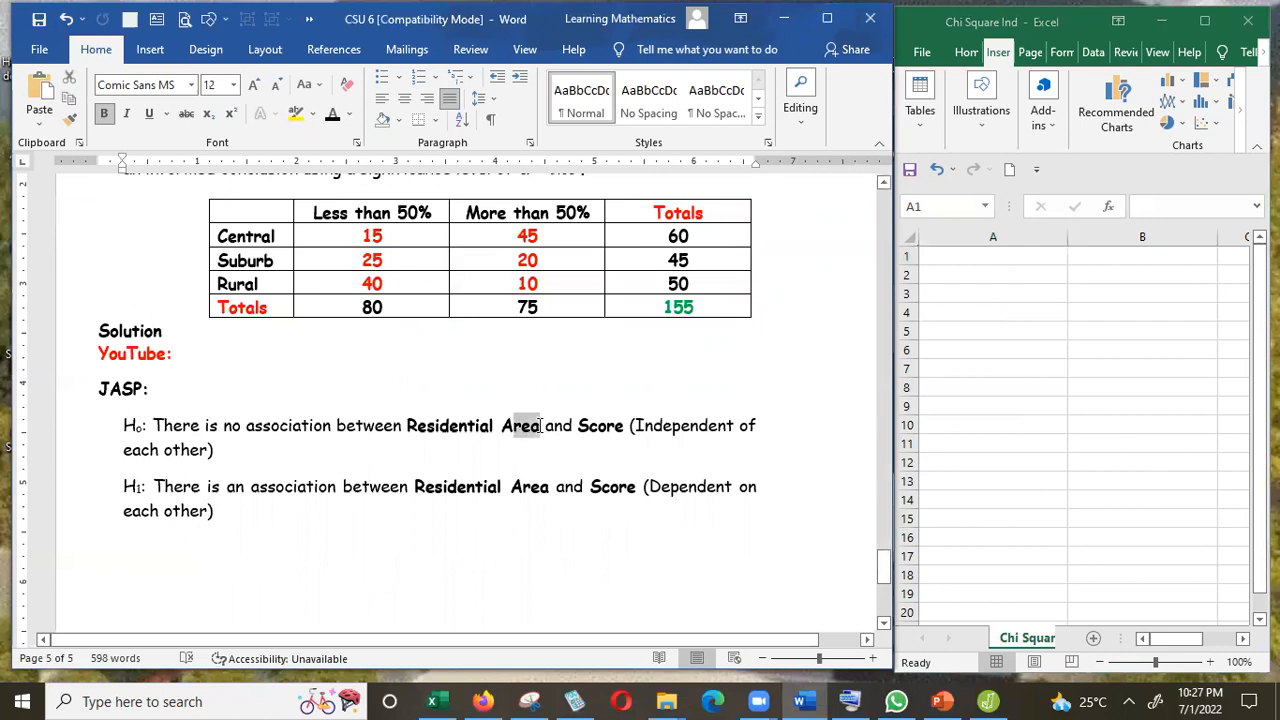
key("shift+Left")
key("shift+Left")
key("shift+Left")
key("shift+Left")
key("shift+Left")
key("shift+Left")
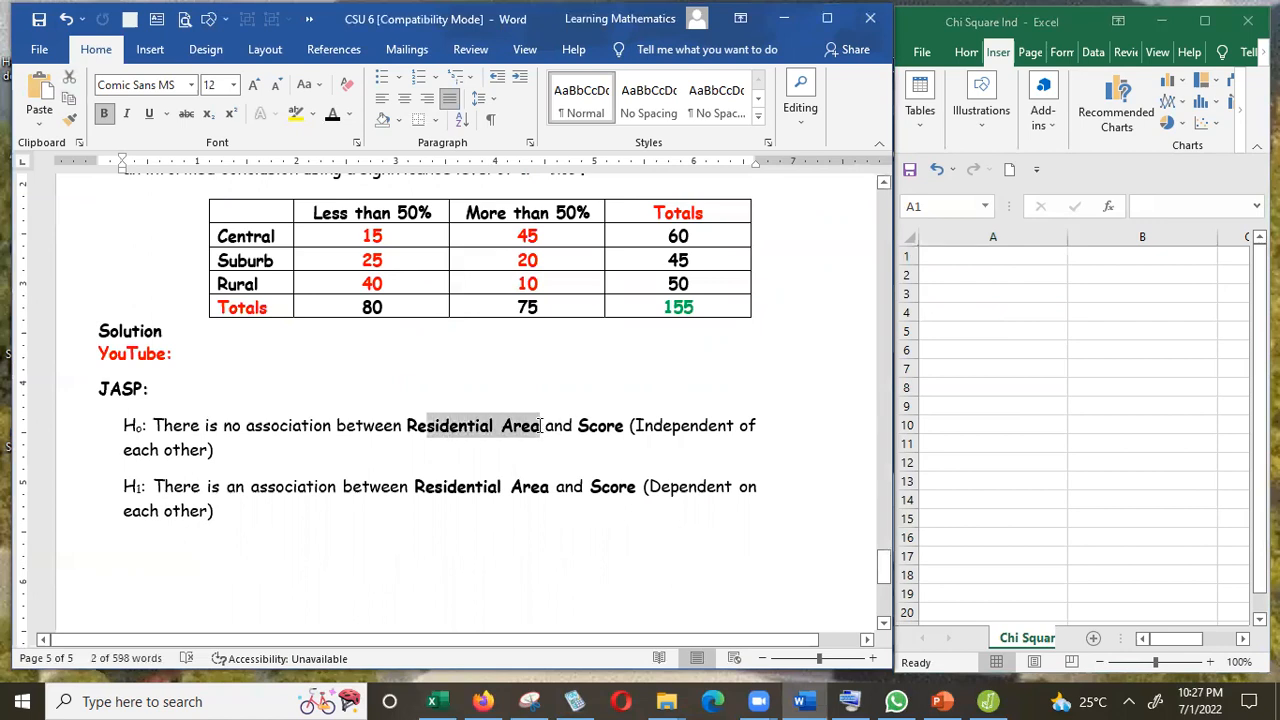
left_click(980, 260)
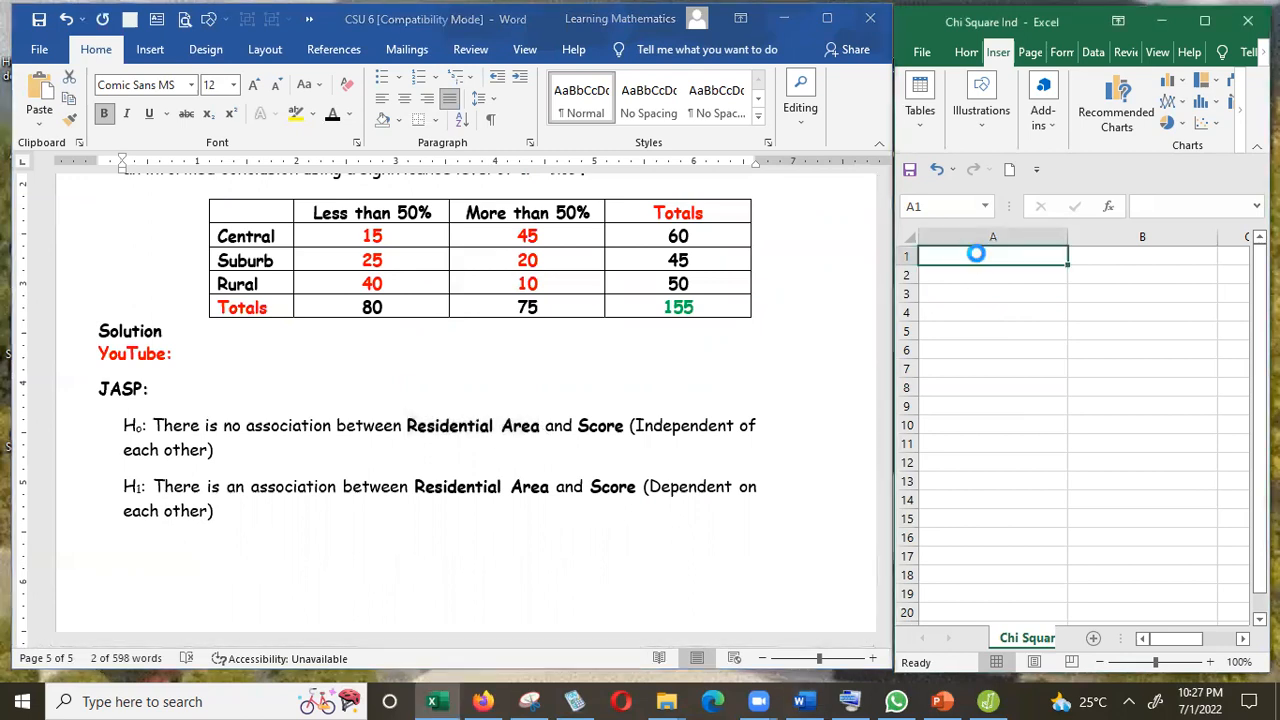
type("Residential Area")
key("alt+Tab")
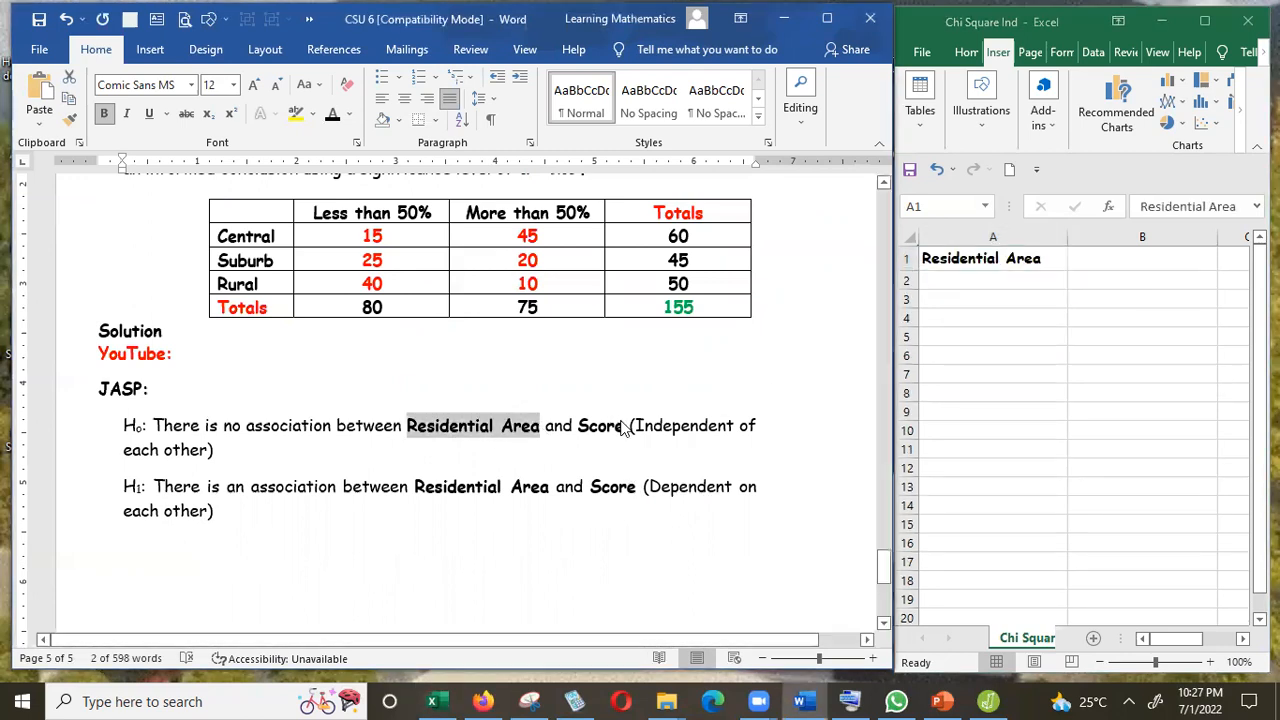
Copy "Score" from the H0 statement into cell B1 as the second column header.
left_click(623, 427)
key("shift+Left")
key("shift+Left")
key("shift+Left")
key("shift+Left")
key("shift+Left")
key("ctrl+c")
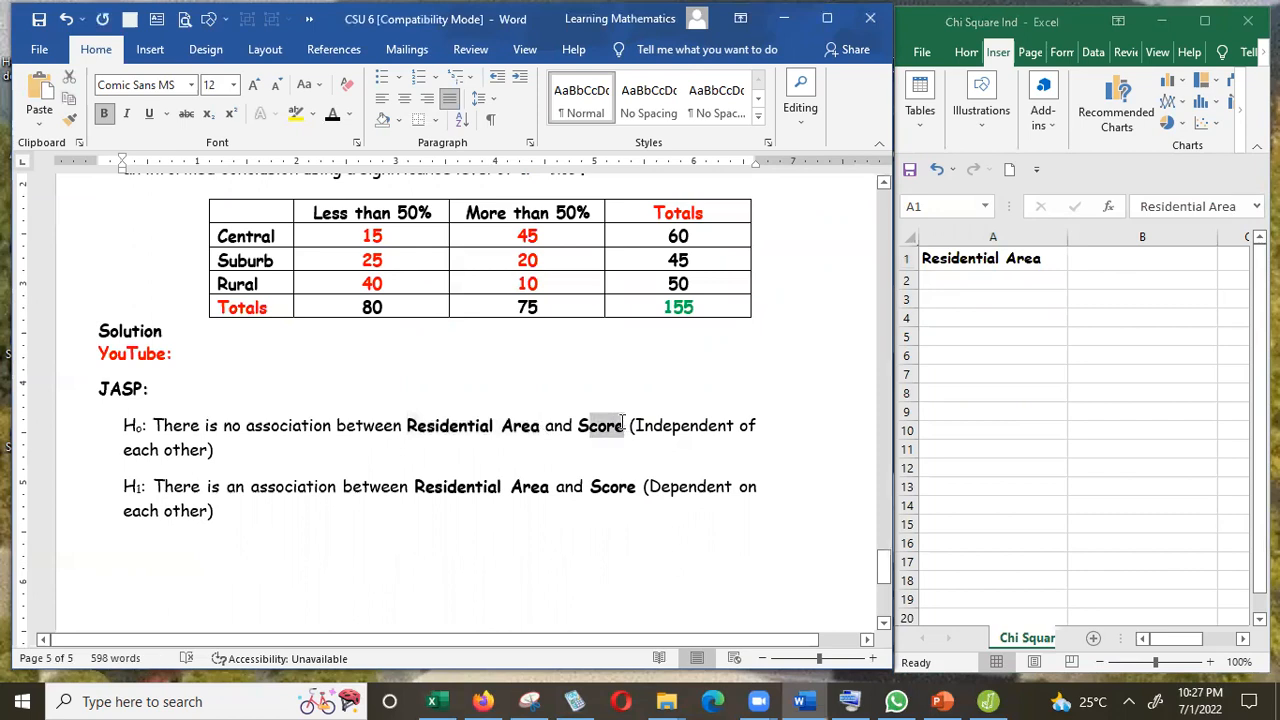
left_click(1147, 257)
key("ctrl+v")
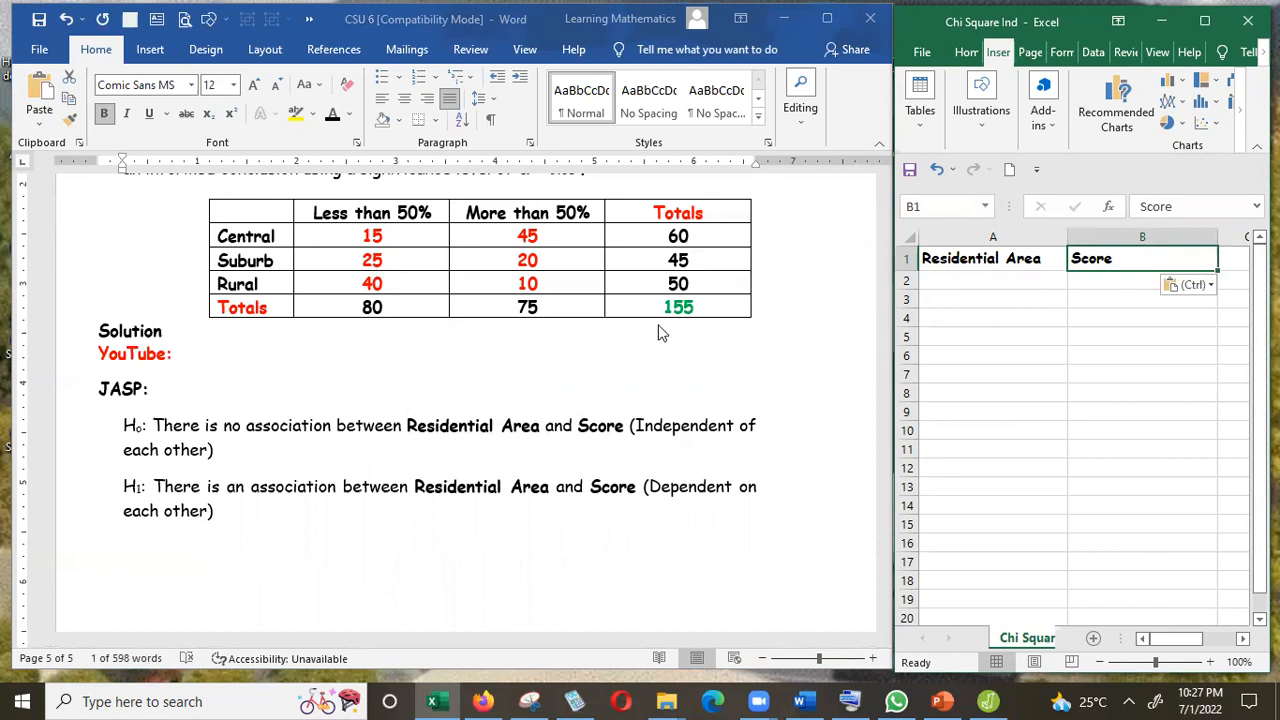
Copy the "Central" row label from the table into cell A2.
left_click(285, 234)
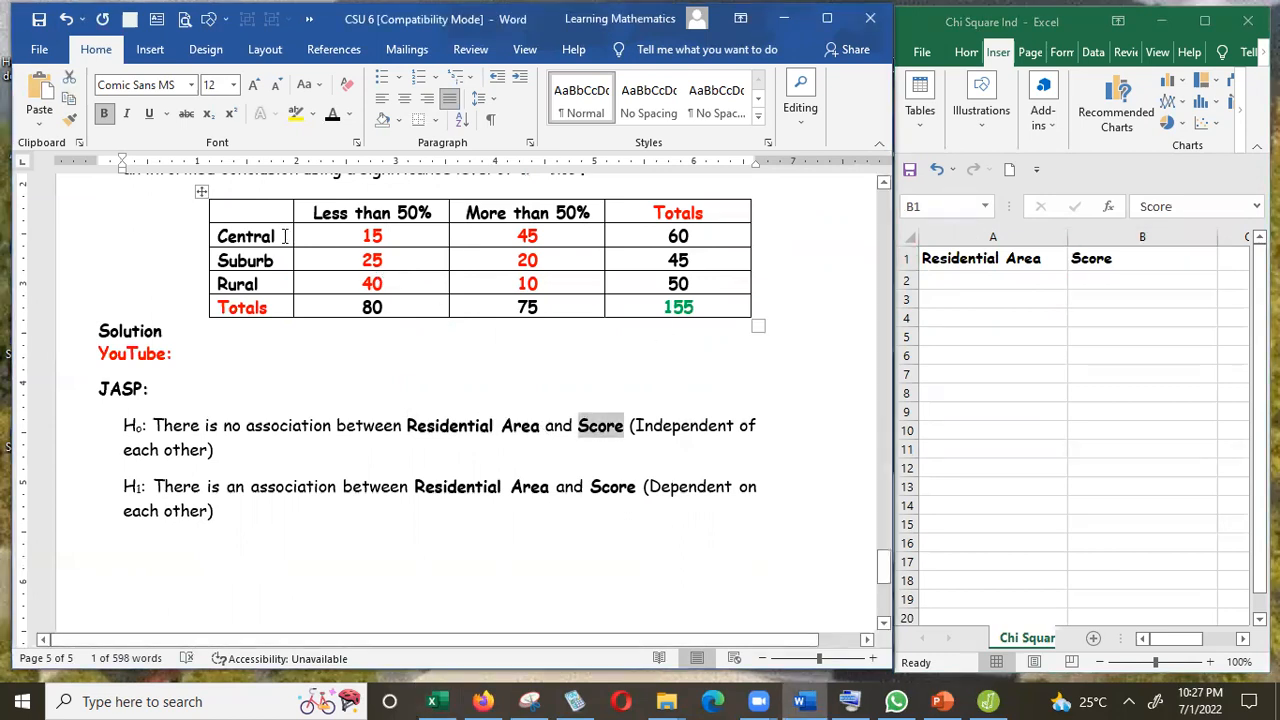
key("shift+Left")
key("shift+Left")
key("shift+Left")
key("shift+Left")
key("shift+Left")
key("shift+Left")
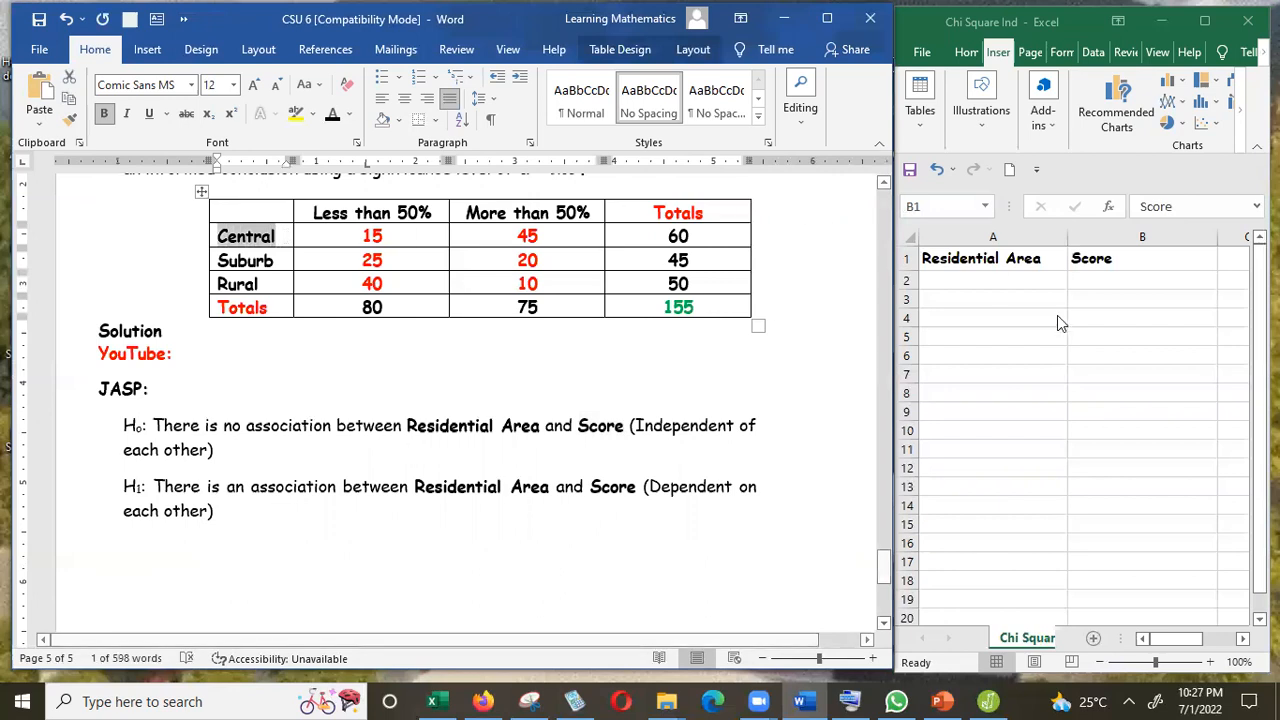
left_click(1014, 279)
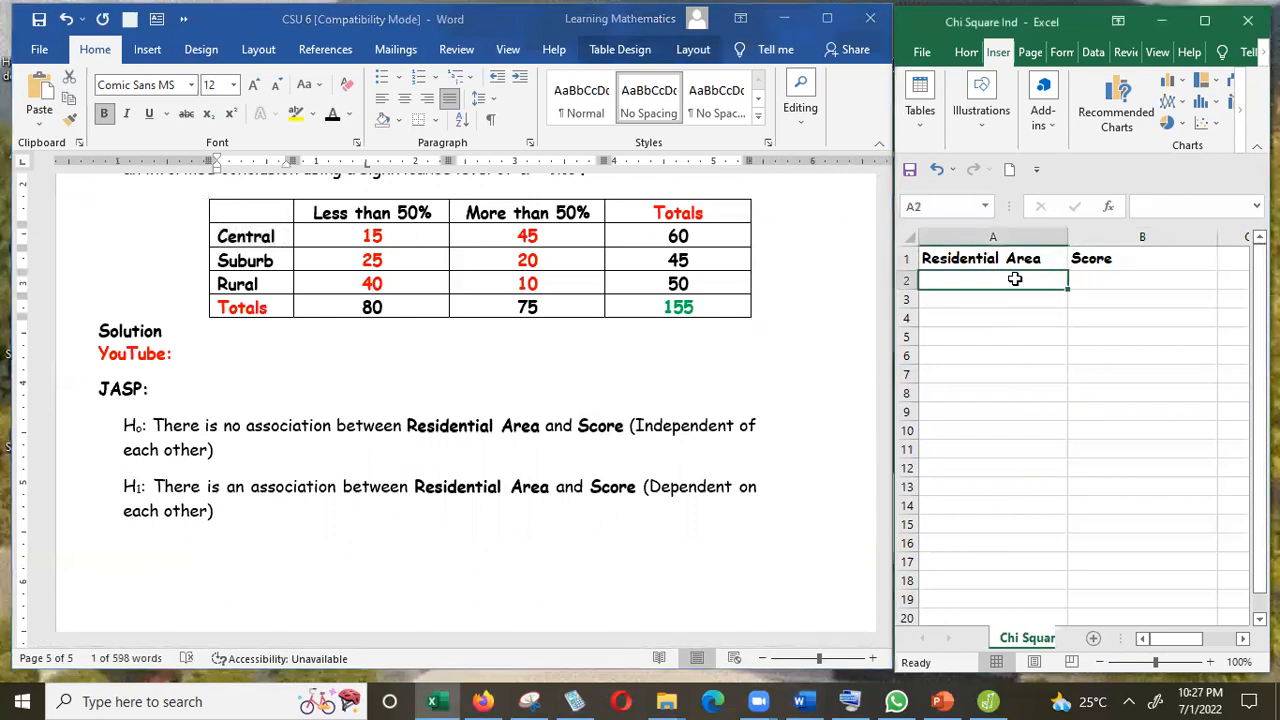
type("Central")
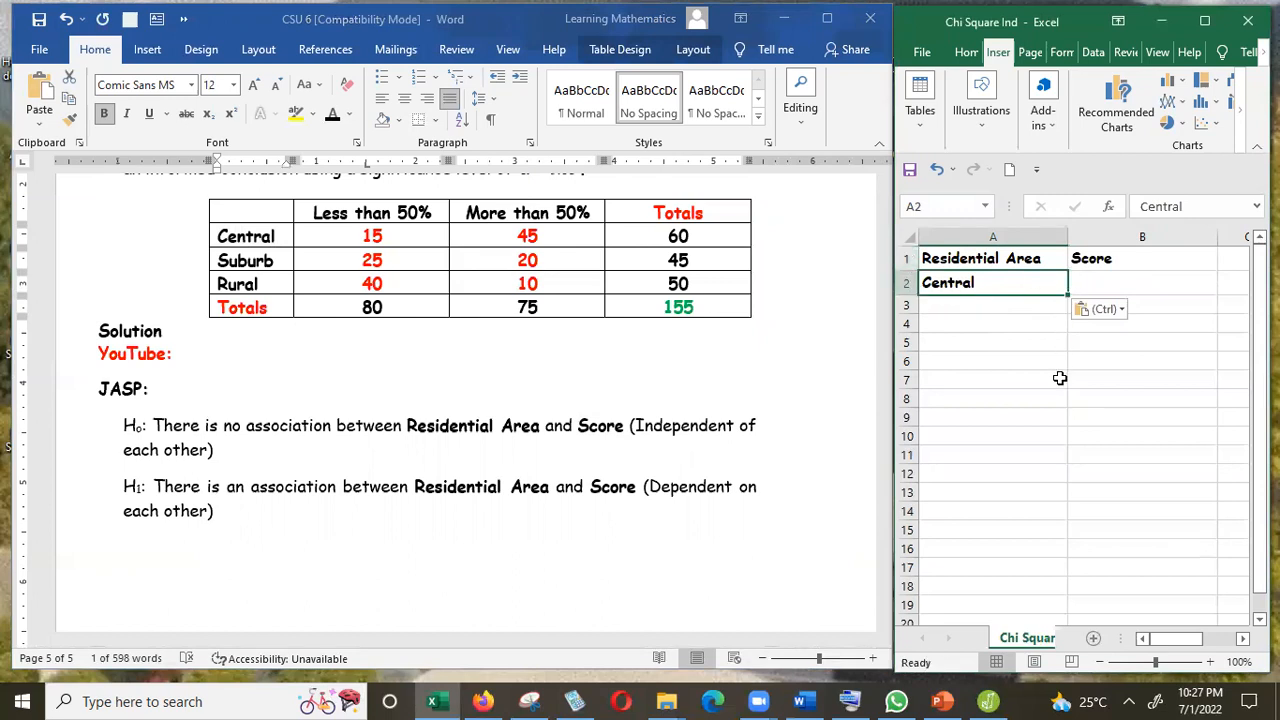
Fill "Central" down column A through row 61.
left_click_drag(1068, 294, 1060, 492)
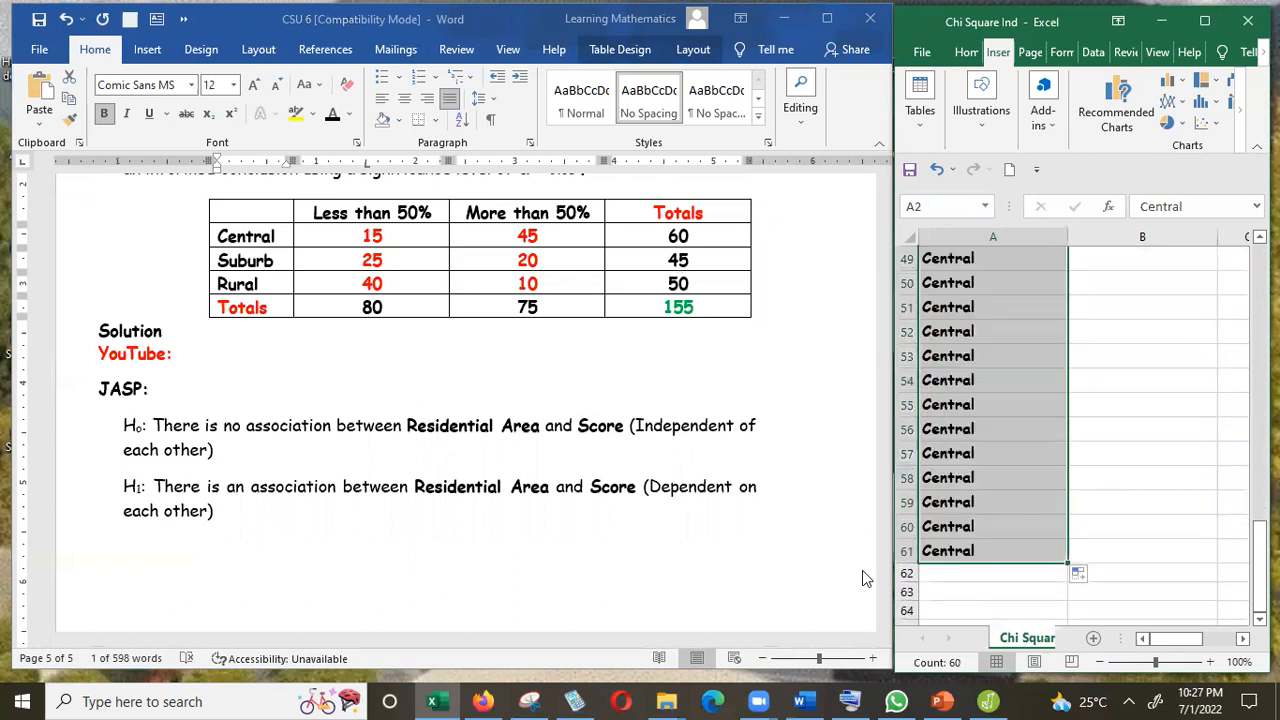
left_click(946, 575)
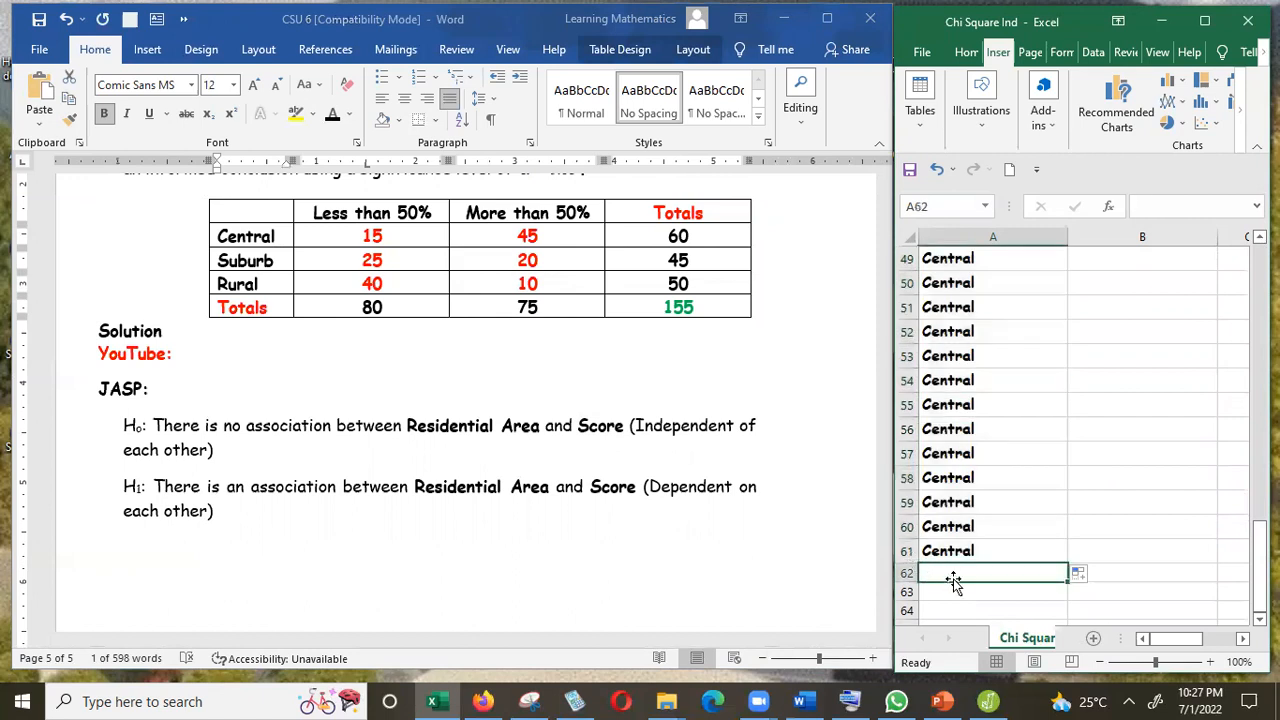
Copy "Suburb" from the table into cell A62 and fill it down through row 106.
left_click(281, 263)
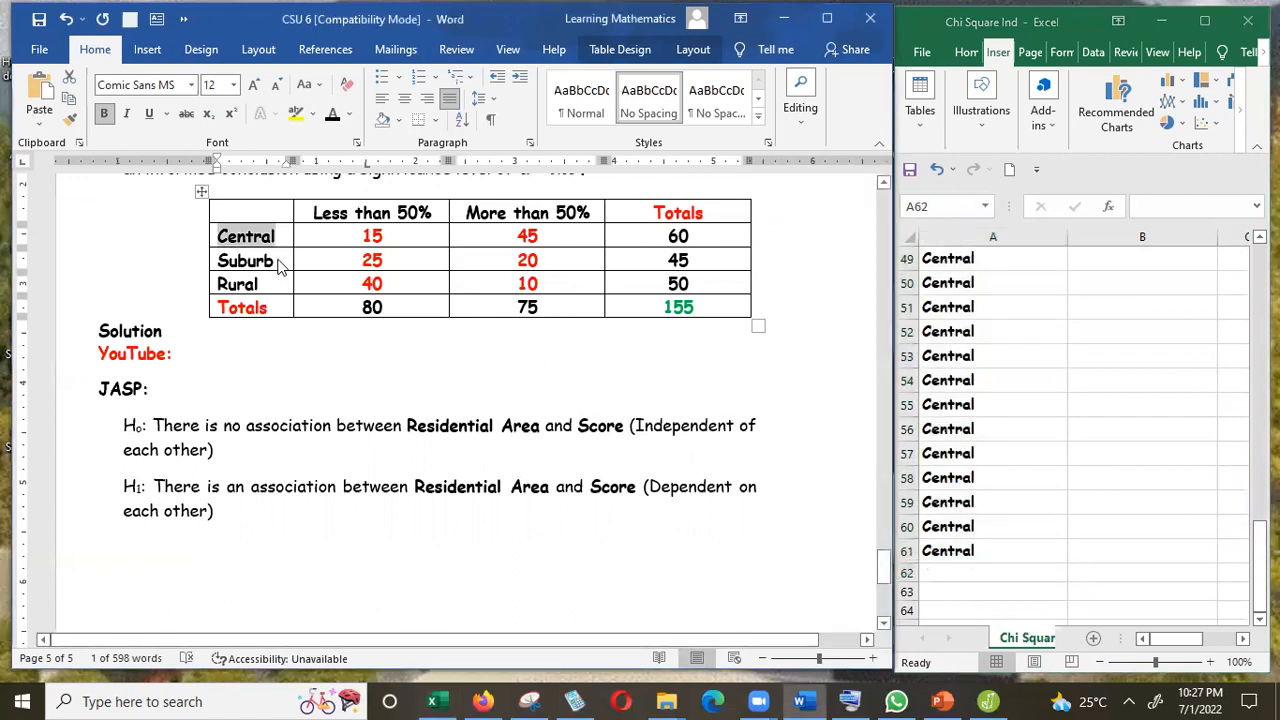
left_click(281, 263)
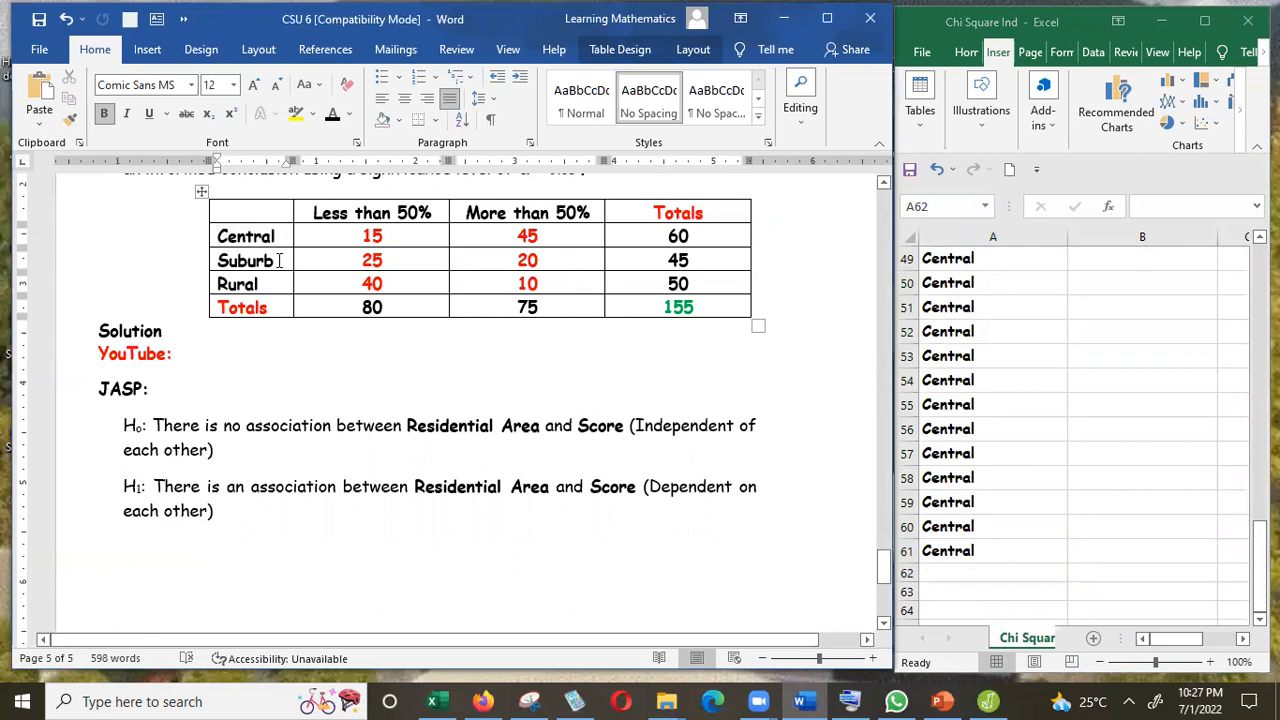
key("shift+Left")
key("shift+Left")
key("shift+Left")
key("shift+Left")
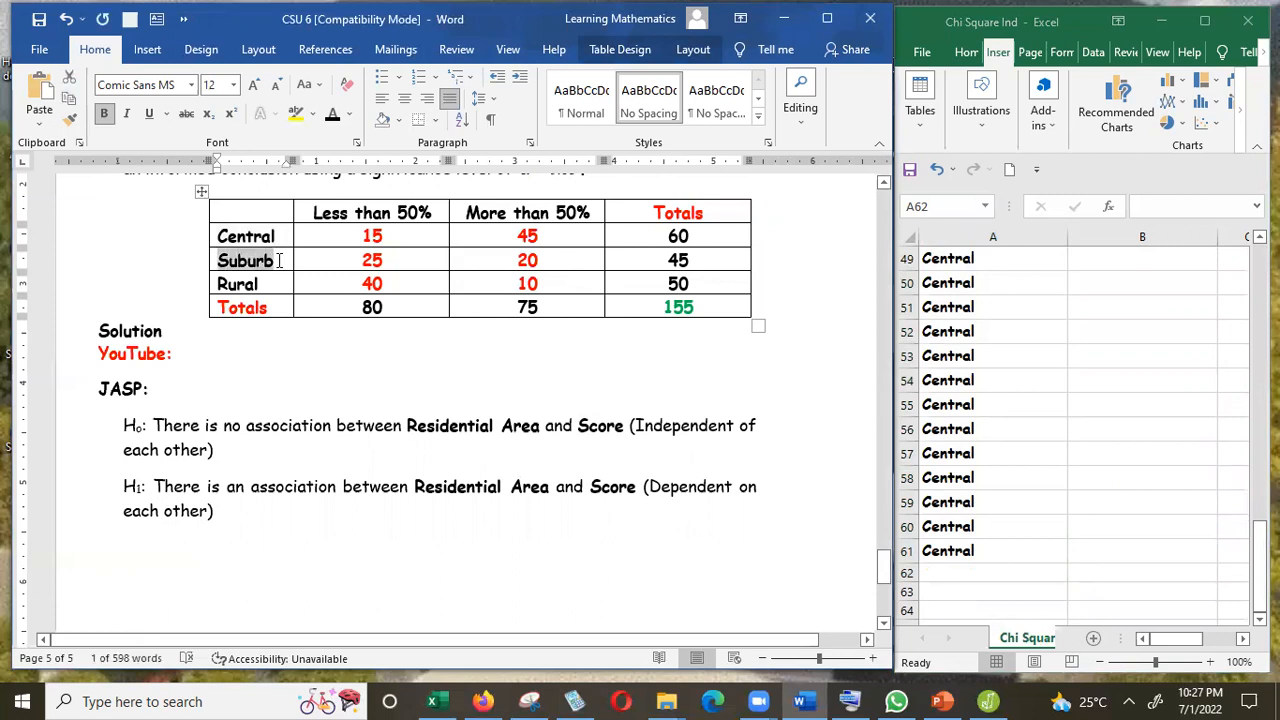
left_click(1001, 570)
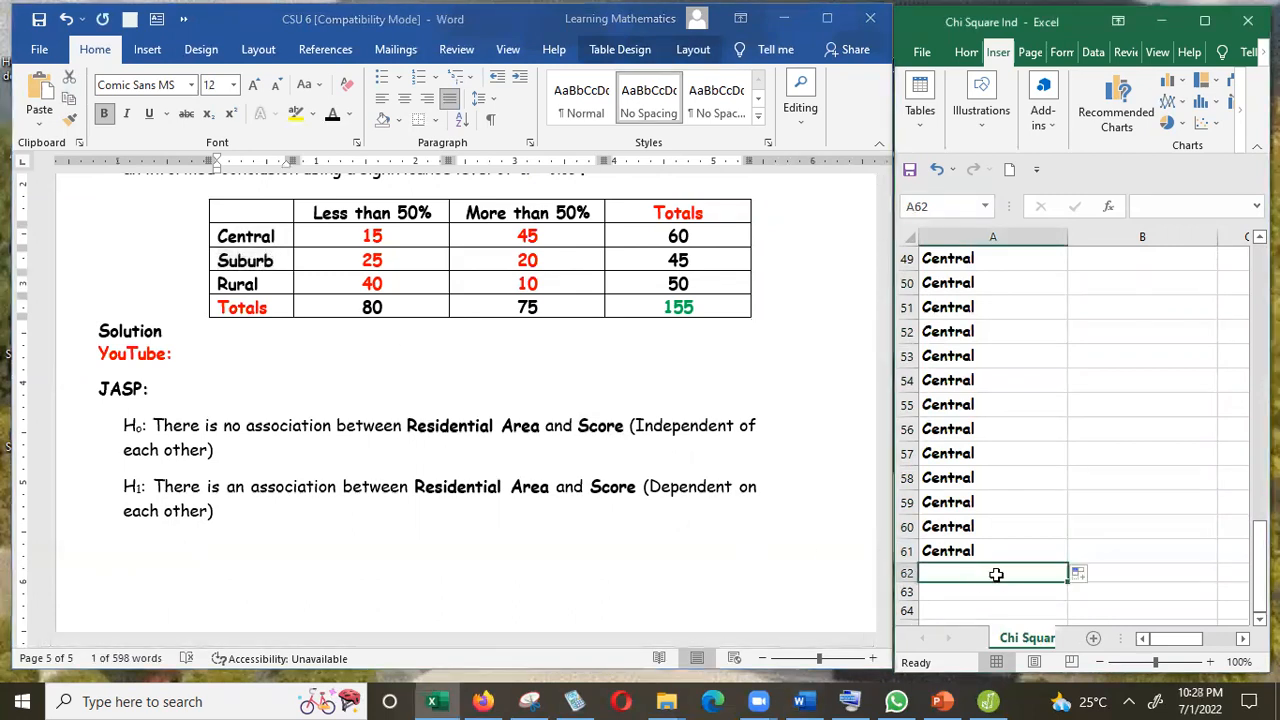
type("Suburb")
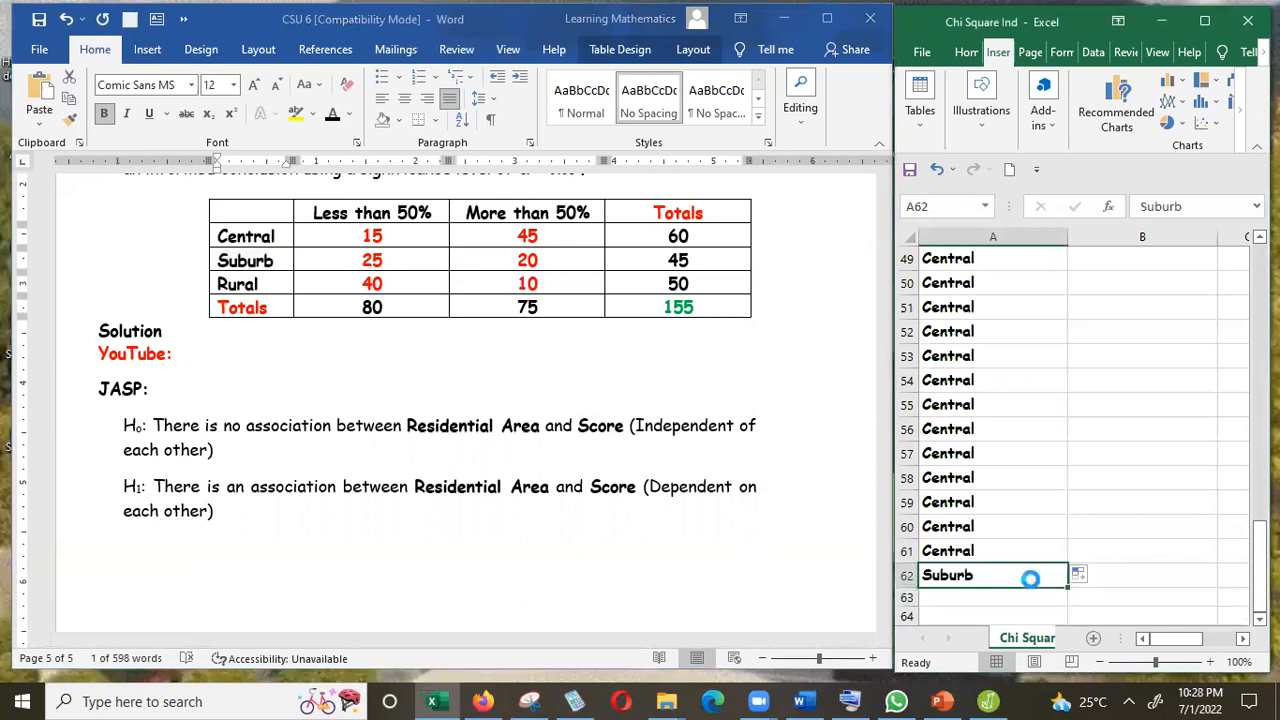
left_click_drag(1069, 587, 1016, 308)
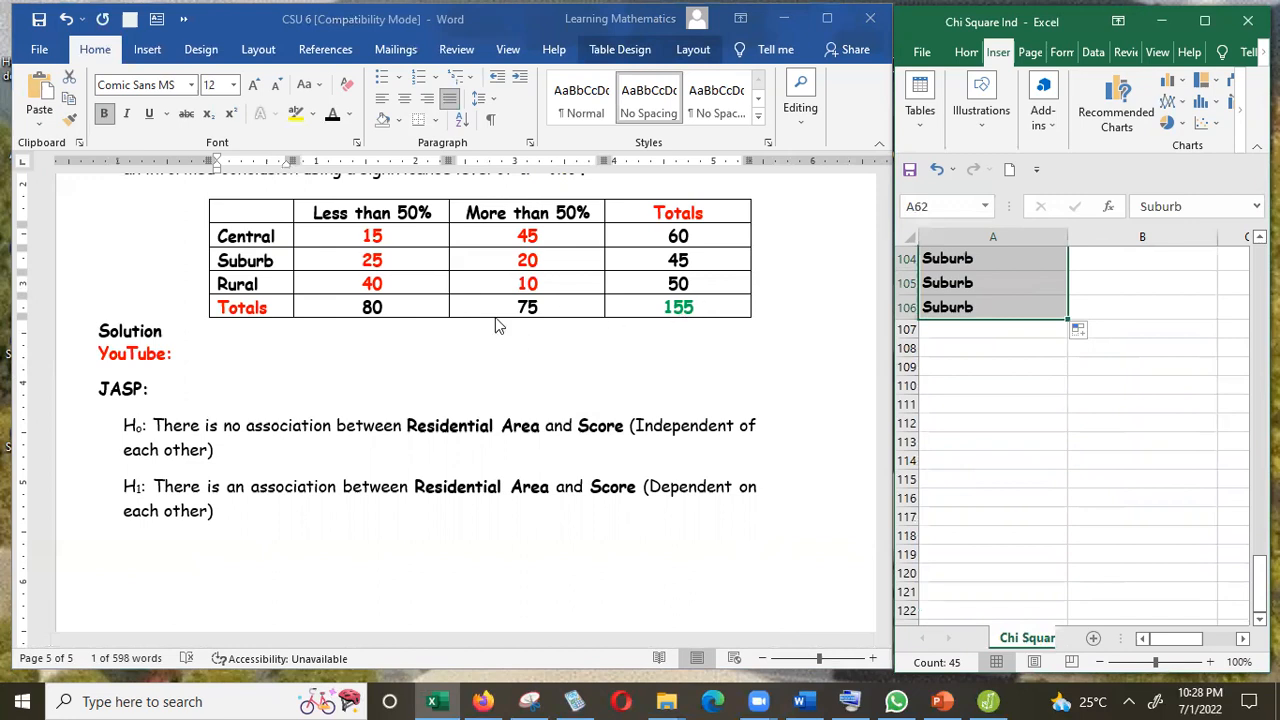
Copy "Rural" from the table into cell A107 and fill it down through row 156.
left_click(263, 292)
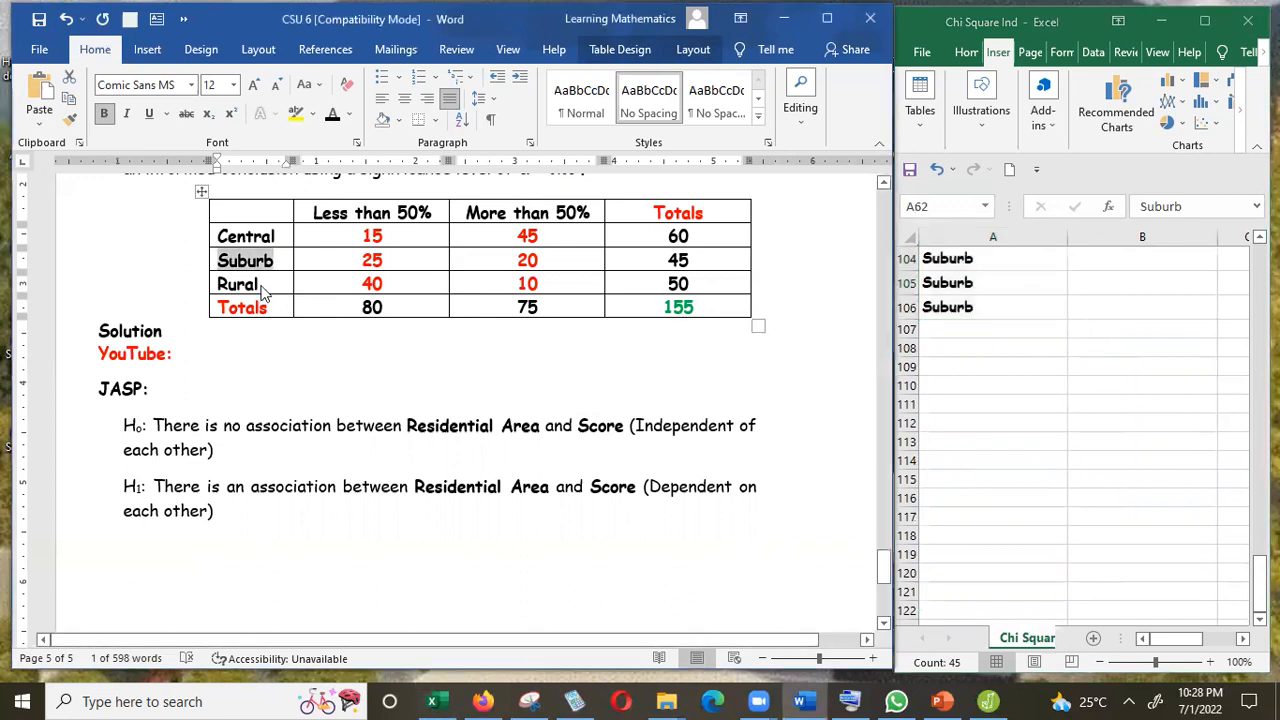
left_click(263, 292)
key("shift+Left")
key("shift+Left")
key("shift+Left")
key("shift+Left")
key("shift+Left")
key("ctrl+c")
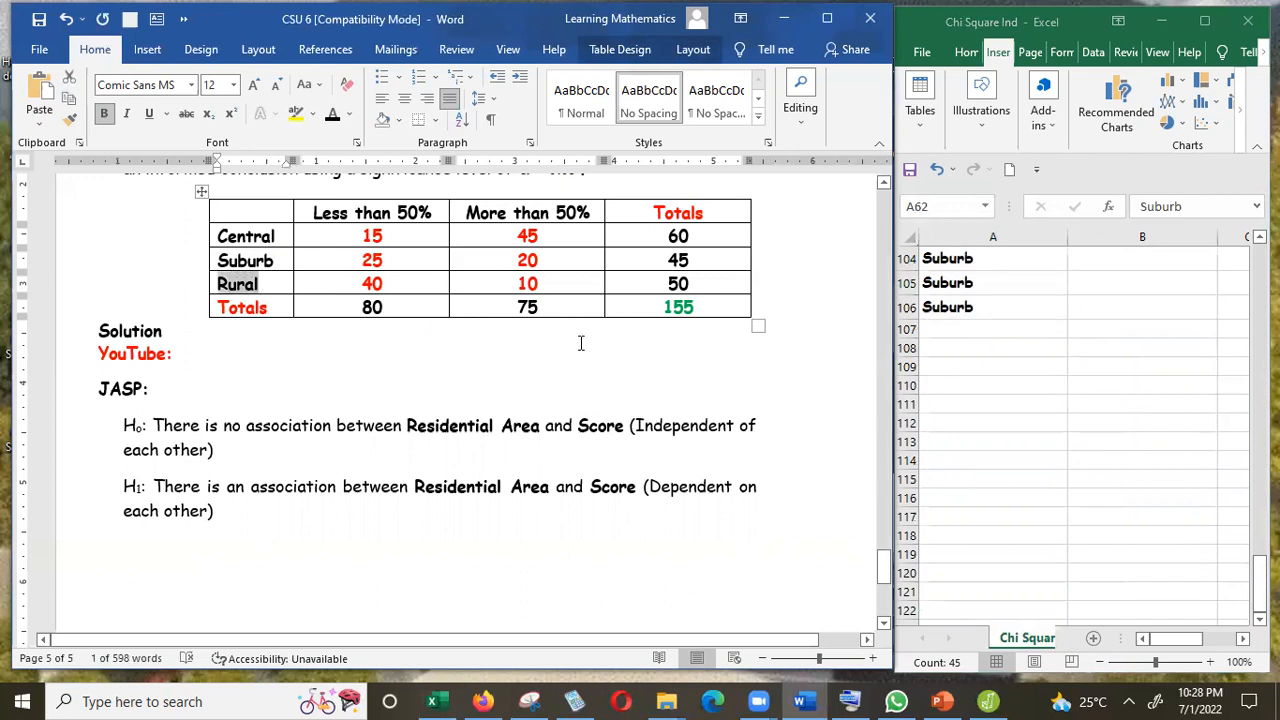
left_click(967, 327)
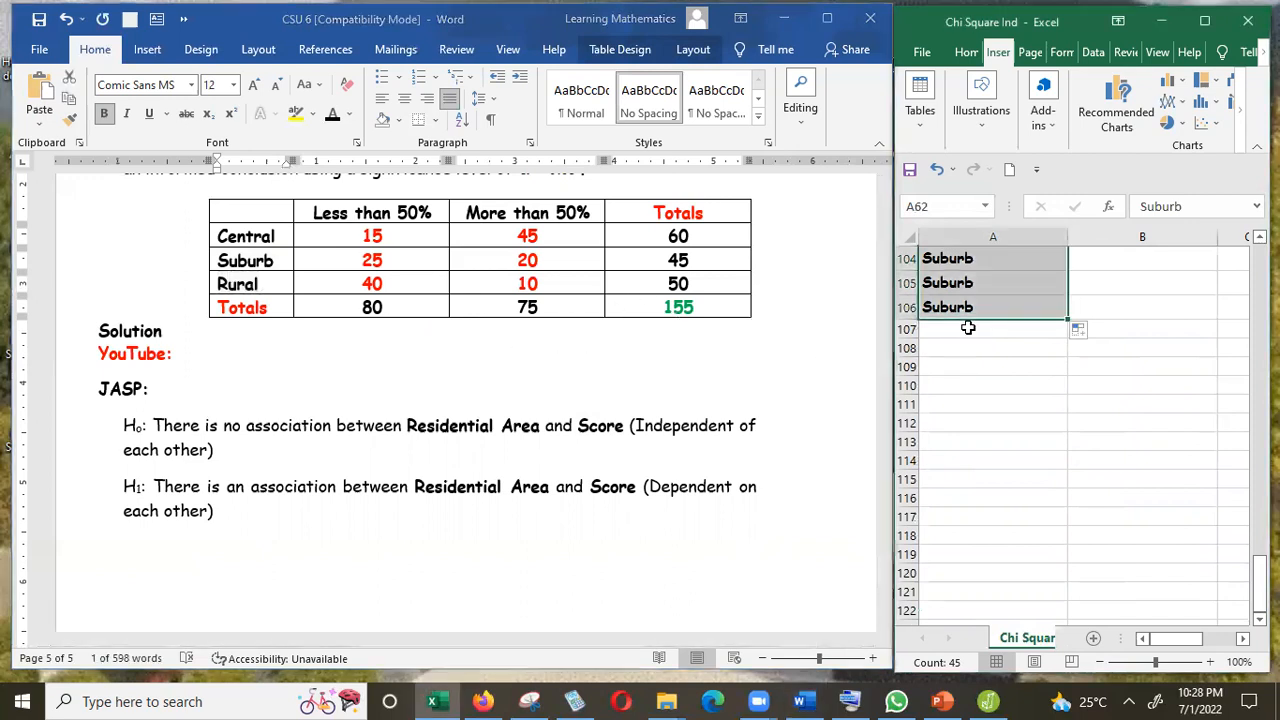
key("ctrl+v")
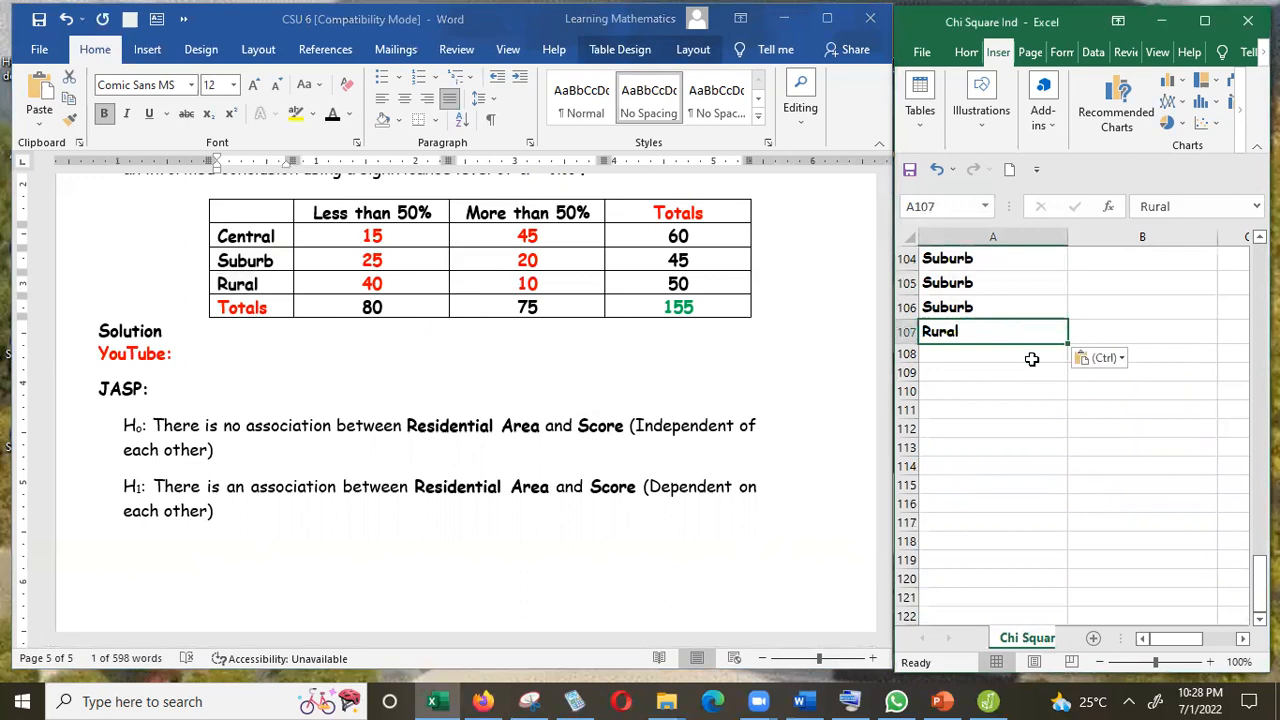
left_click_drag(1068, 343, 1033, 603)
Center-align the contents of columns A and B.
left_click_drag(1259, 580, 1259, 254)
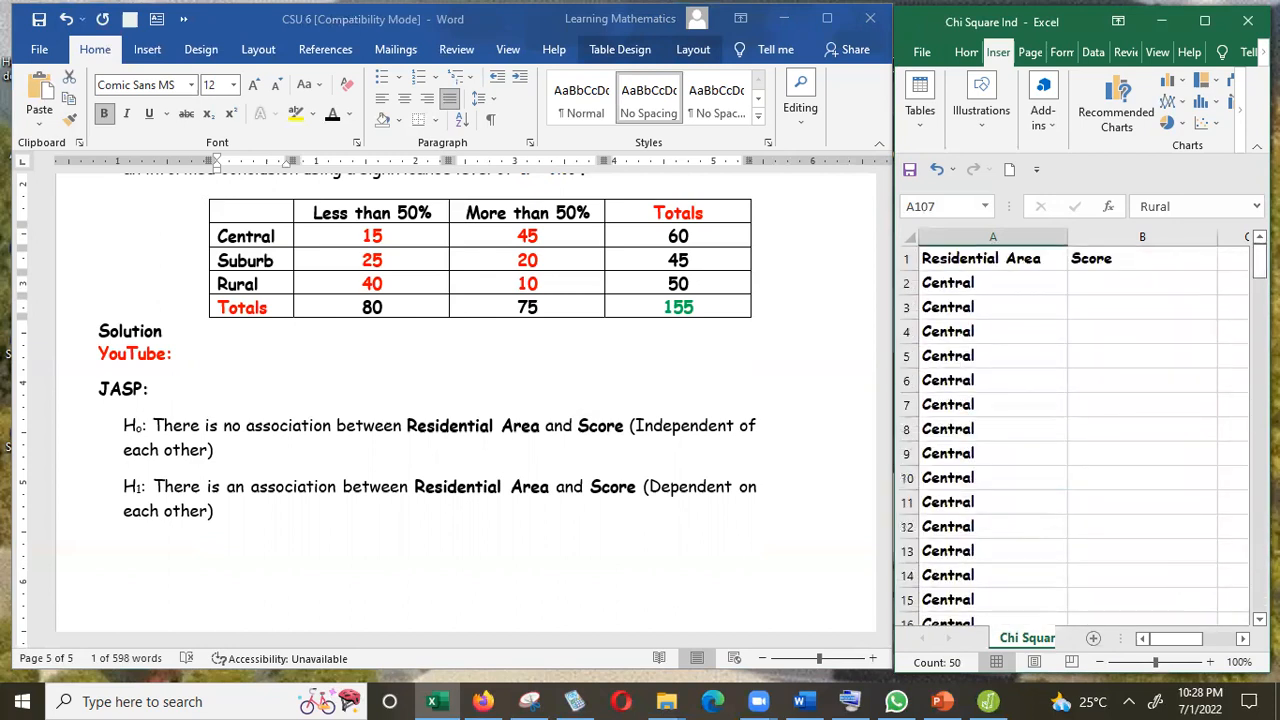
left_click(980, 234)
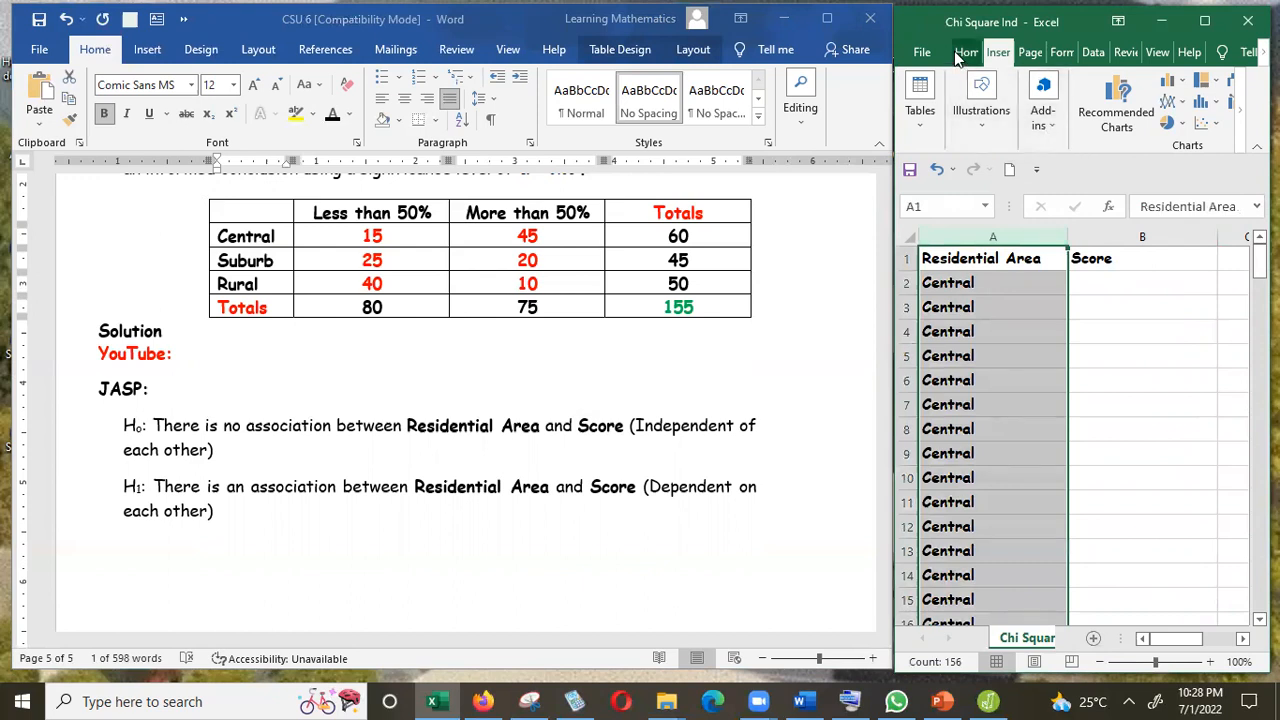
left_click(966, 52)
left_click(1044, 123)
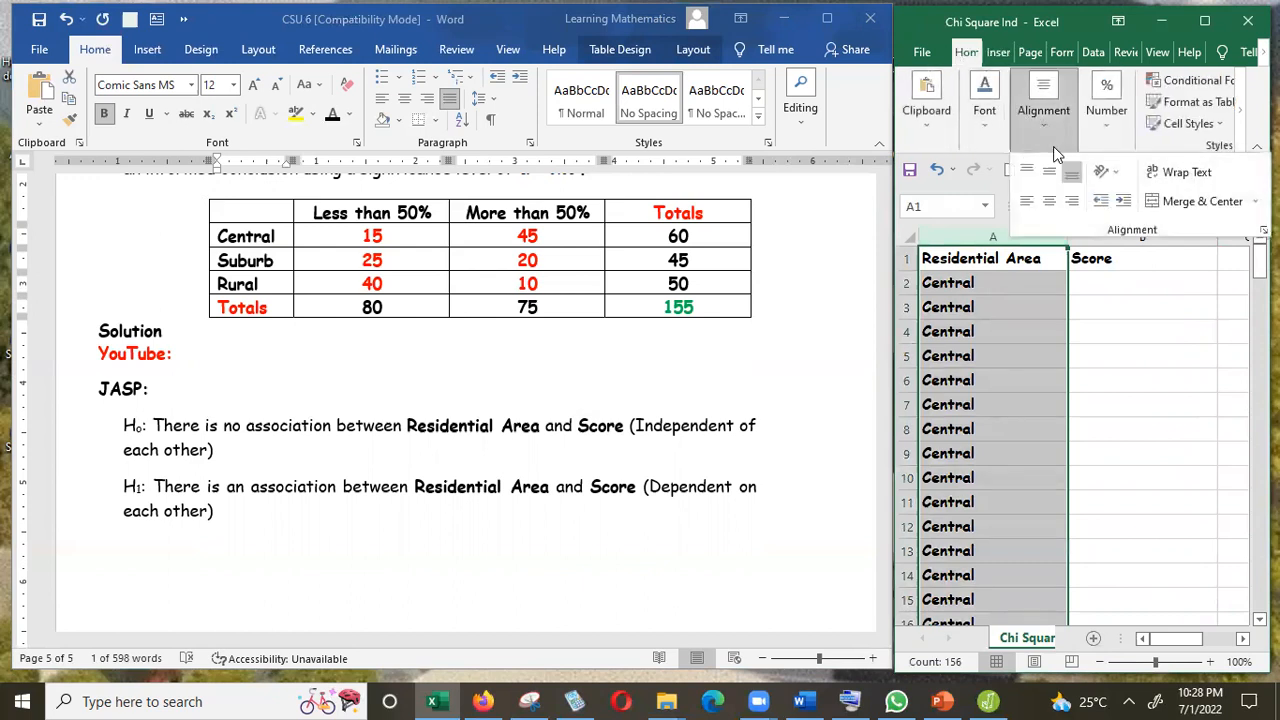
left_click(1051, 204)
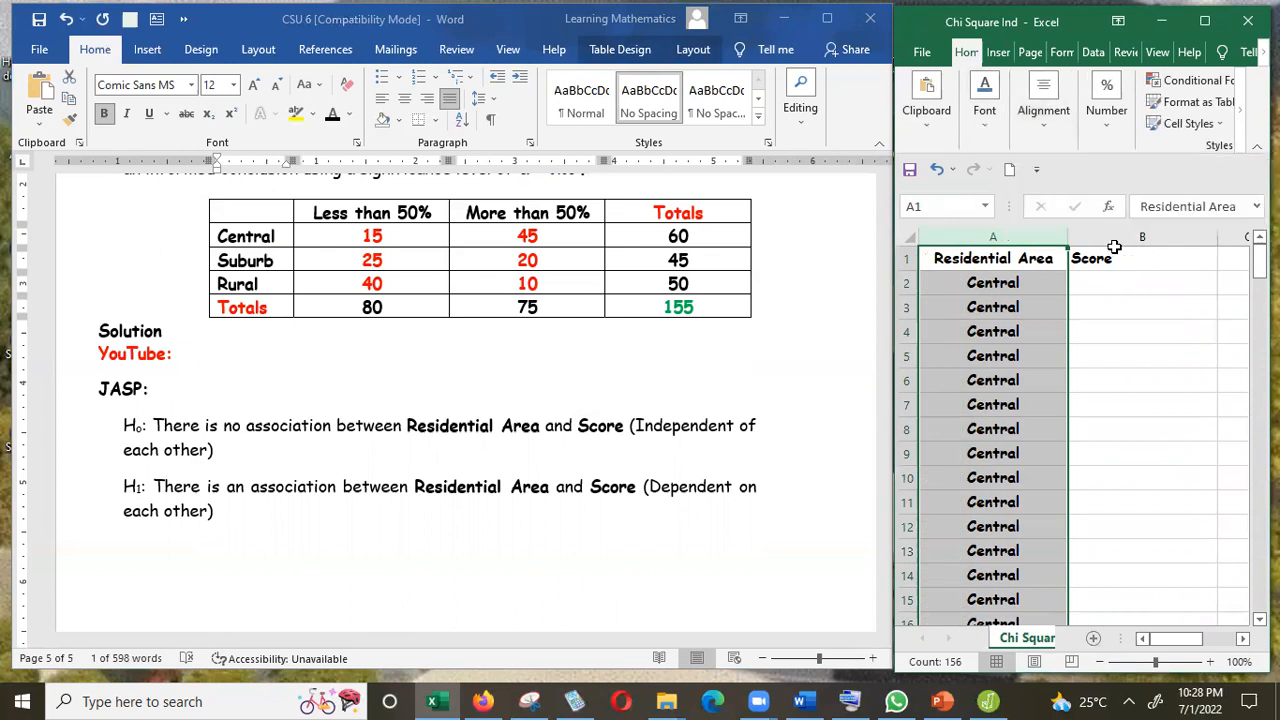
left_click(1121, 236)
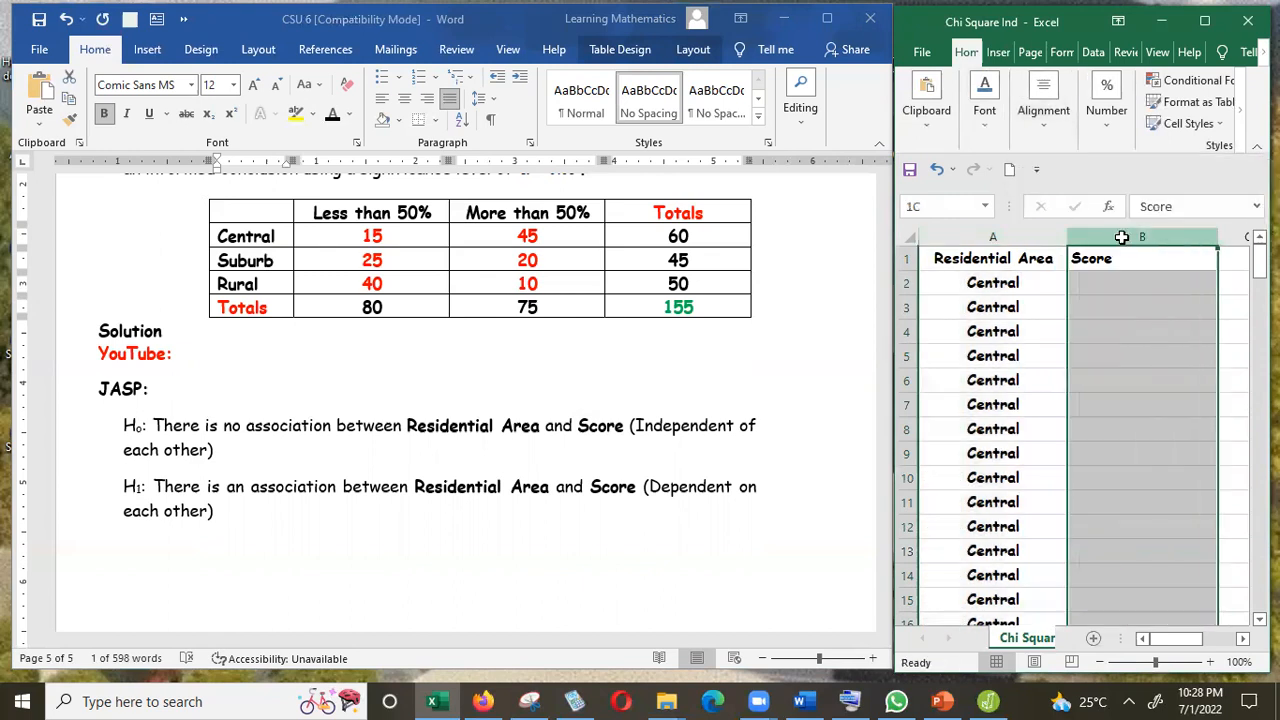
left_click(1044, 128)
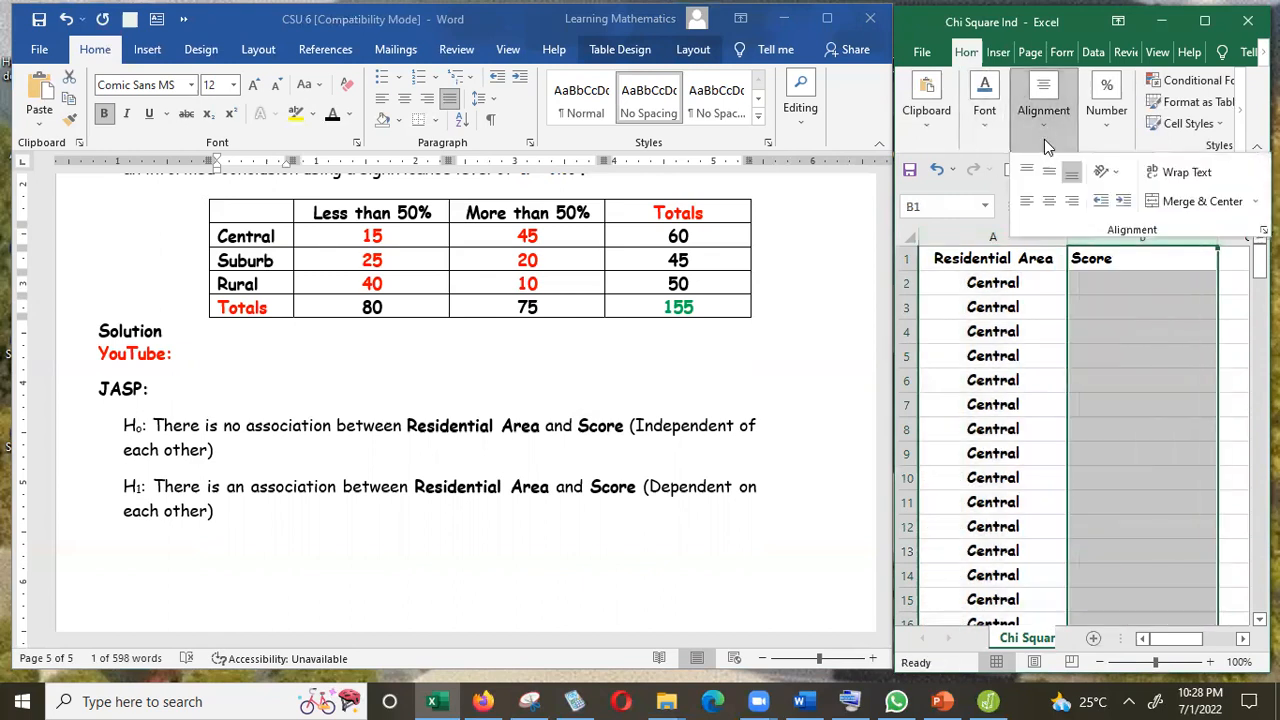
left_click(1049, 201)
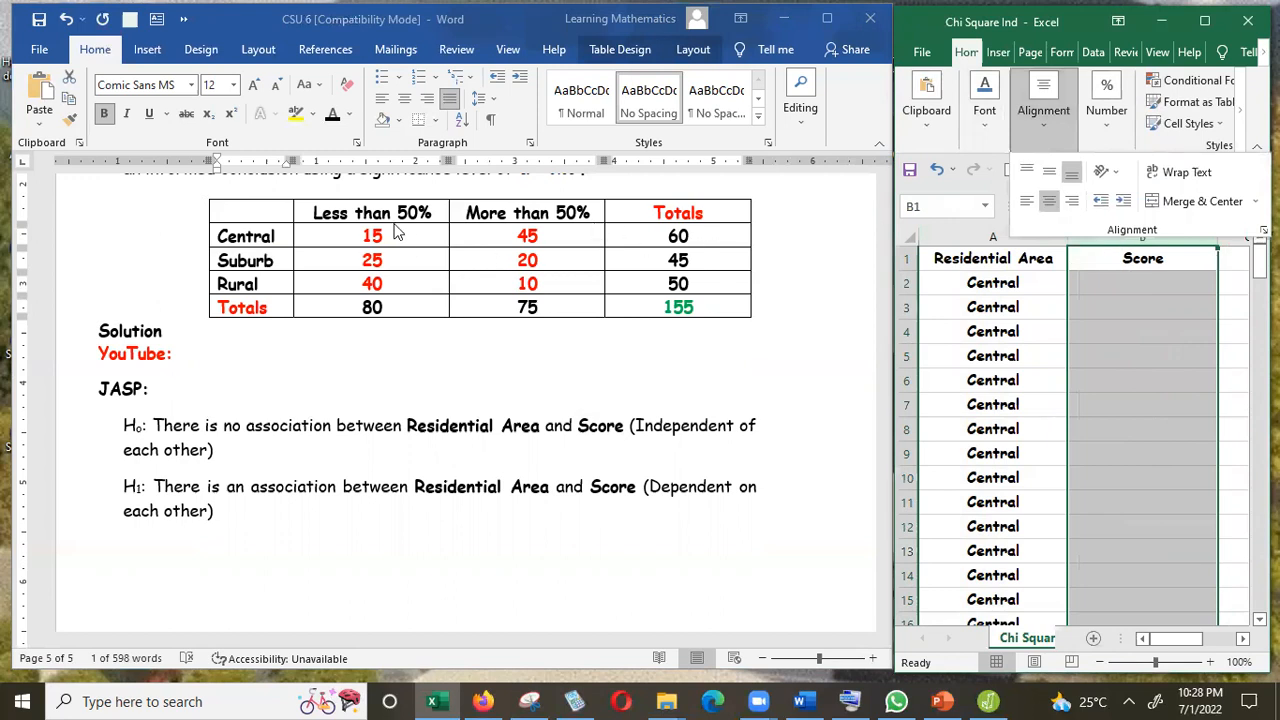
Copy "Less than 50%" from the table header into cell B2 and fill it down through row 16.
left_click(392, 228)
left_click(428, 210)
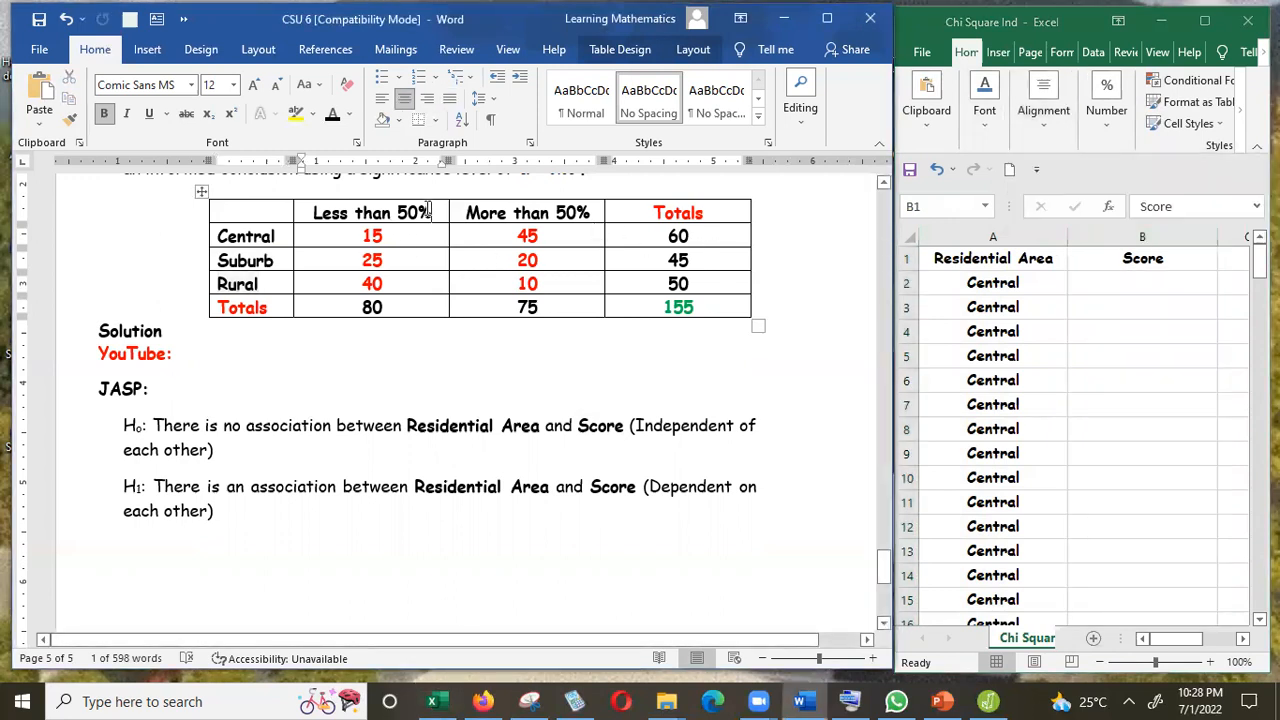
left_click_drag(428, 210, 340, 212)
left_click_drag(328, 214, 329, 216)
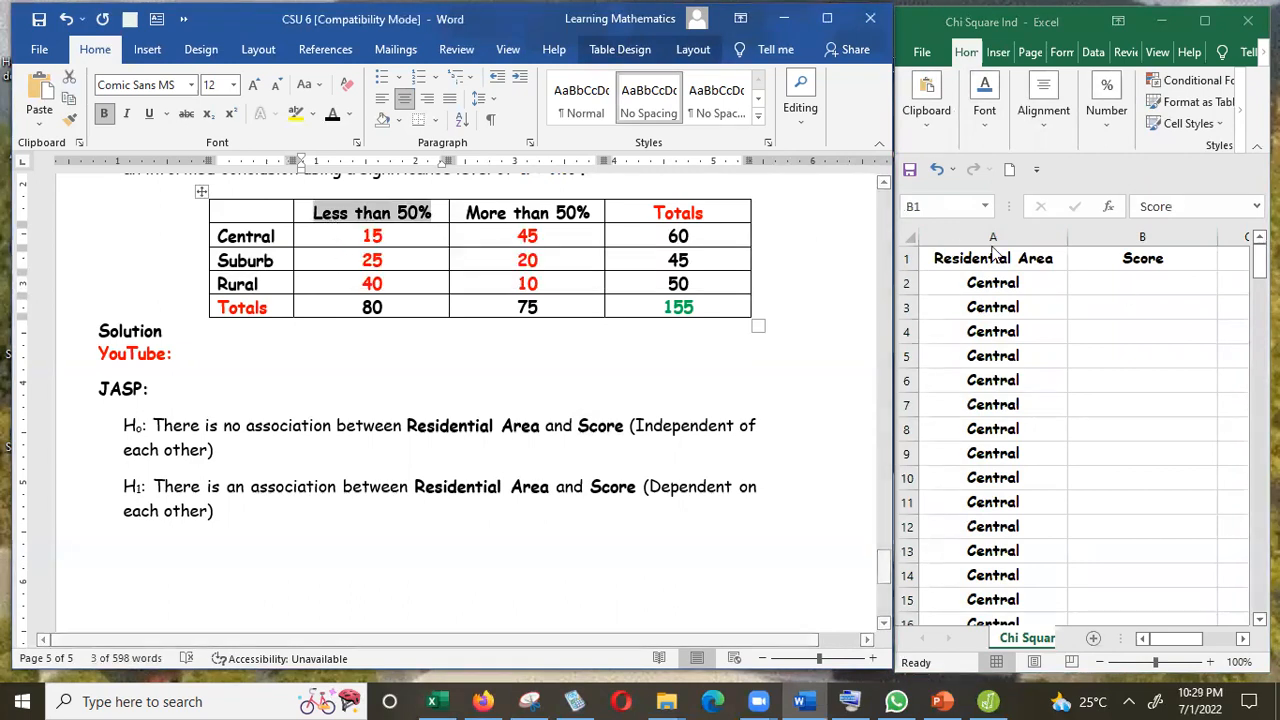
left_click(1138, 283)
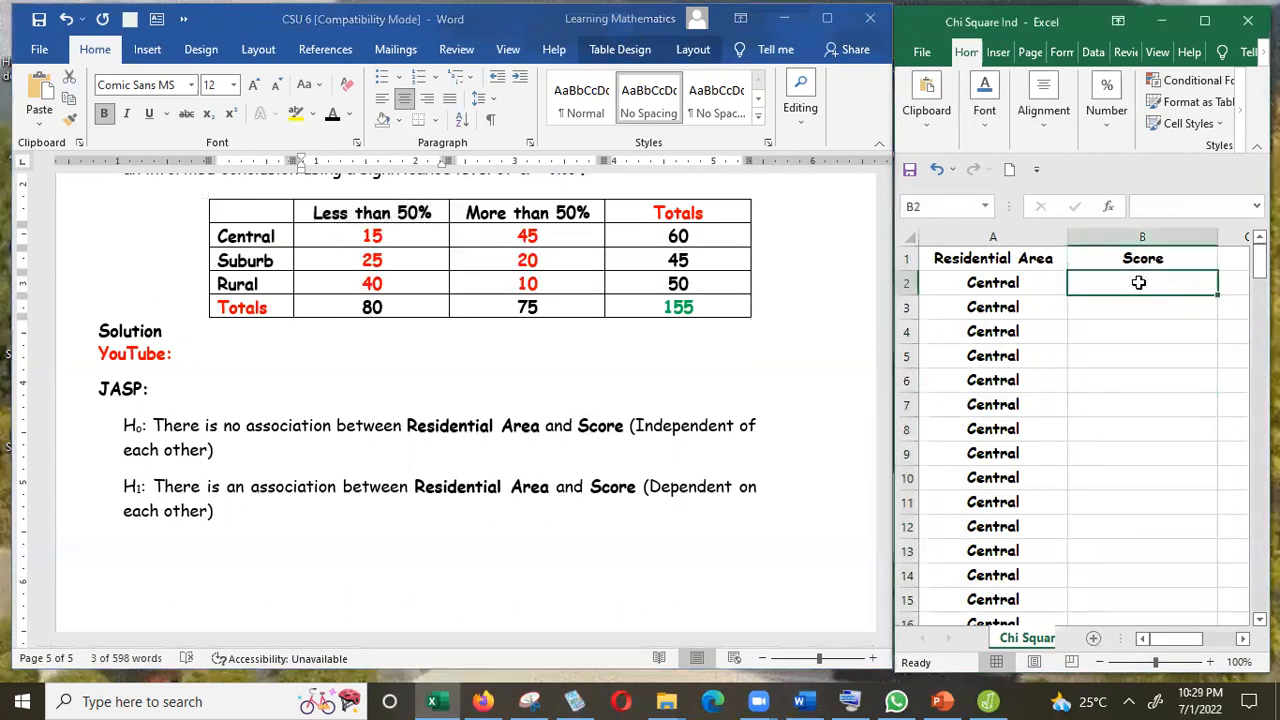
type("Less than 50%")
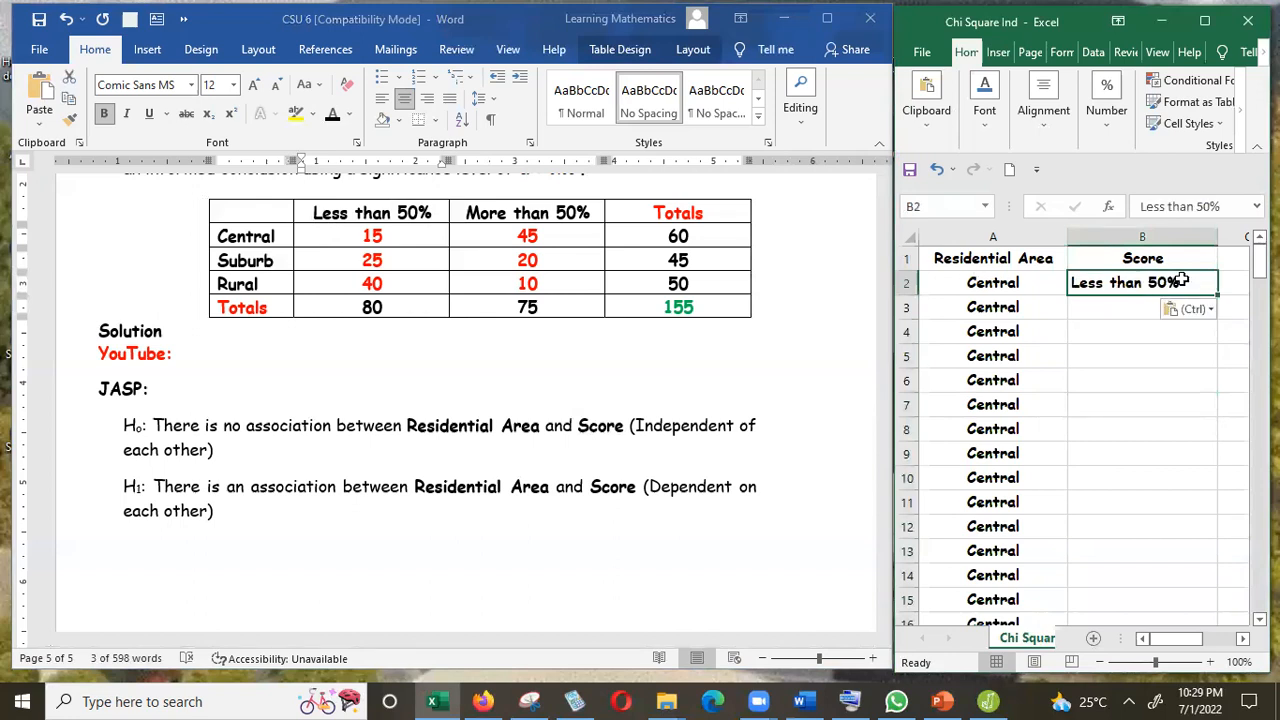
left_click_drag(1217, 294, 1161, 430)
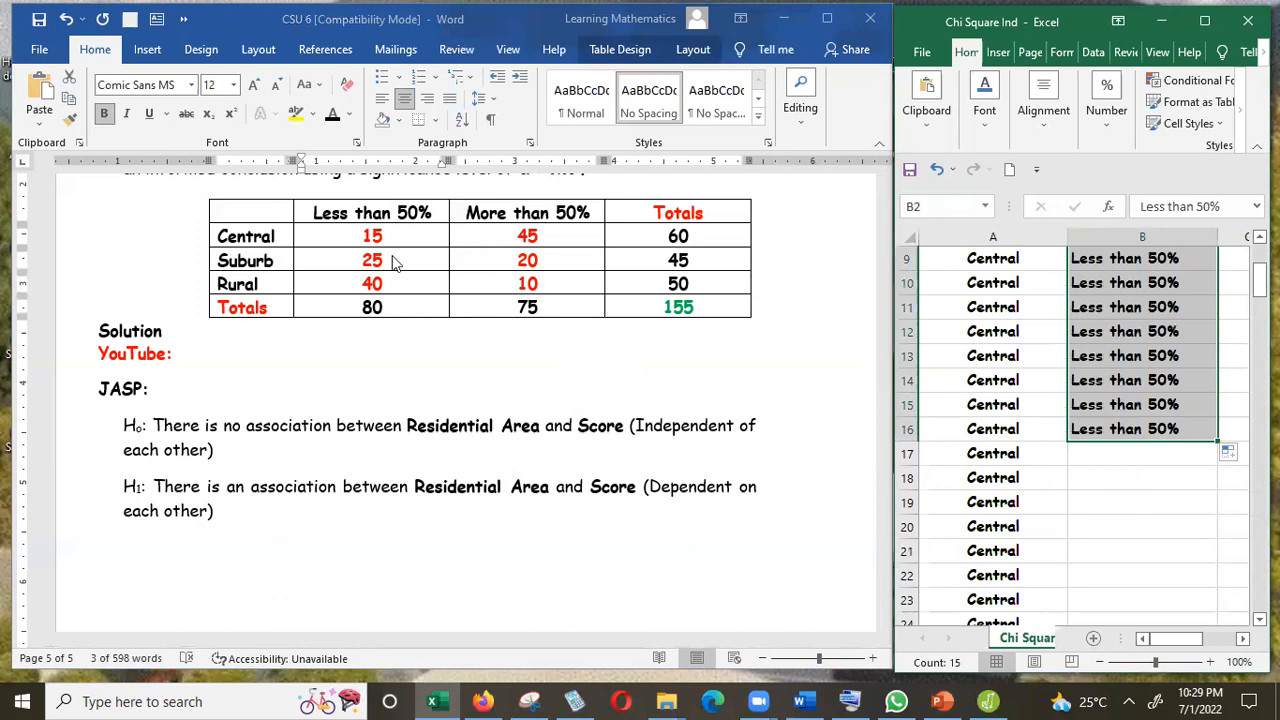
Copy "More than 50%" from the table header into cell B17 and fill it down through row 61.
left_click(600, 213)
left_click_drag(600, 213, 472, 219)
key("ctrl+c")
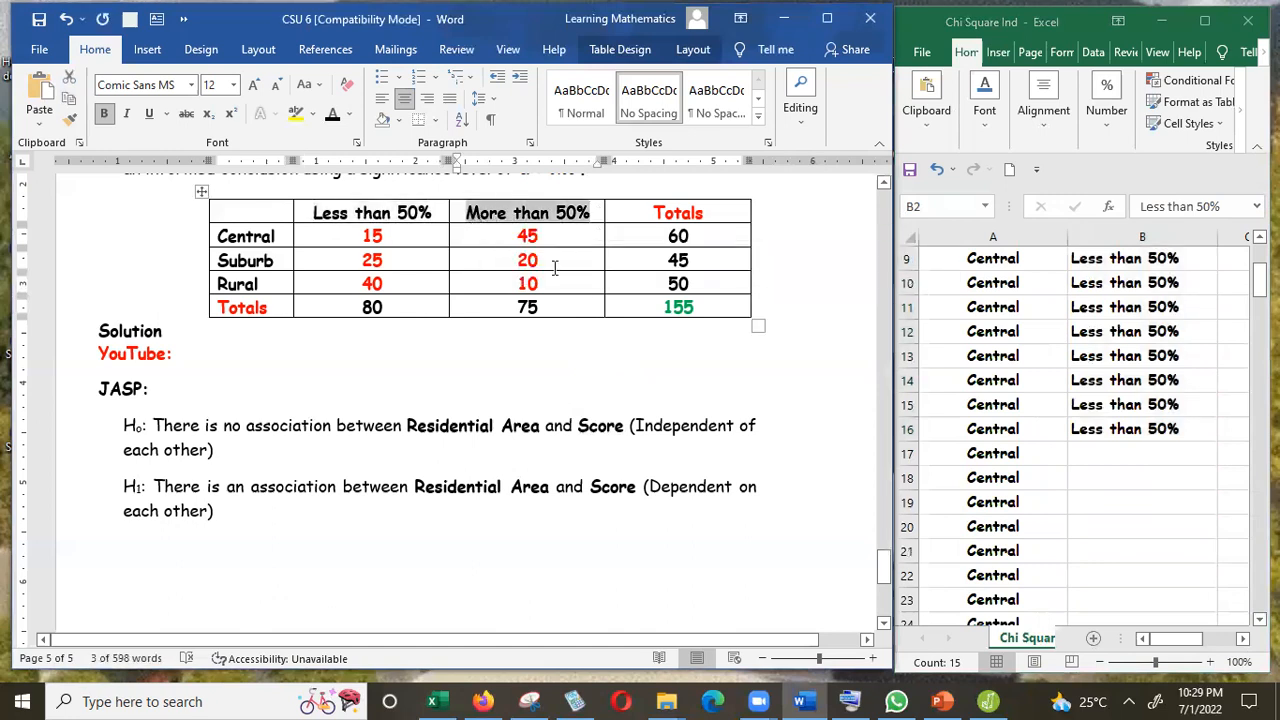
key("alt+Tab")
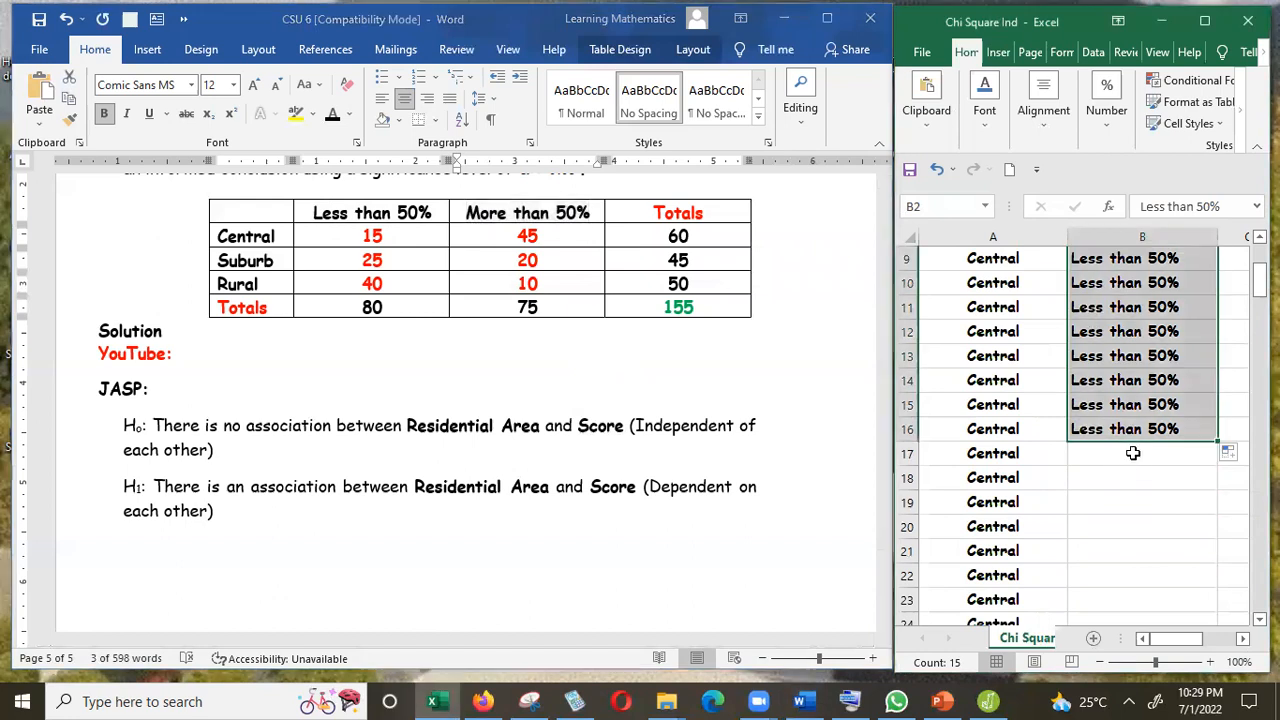
left_click(1133, 453)
key("ctrl+v")
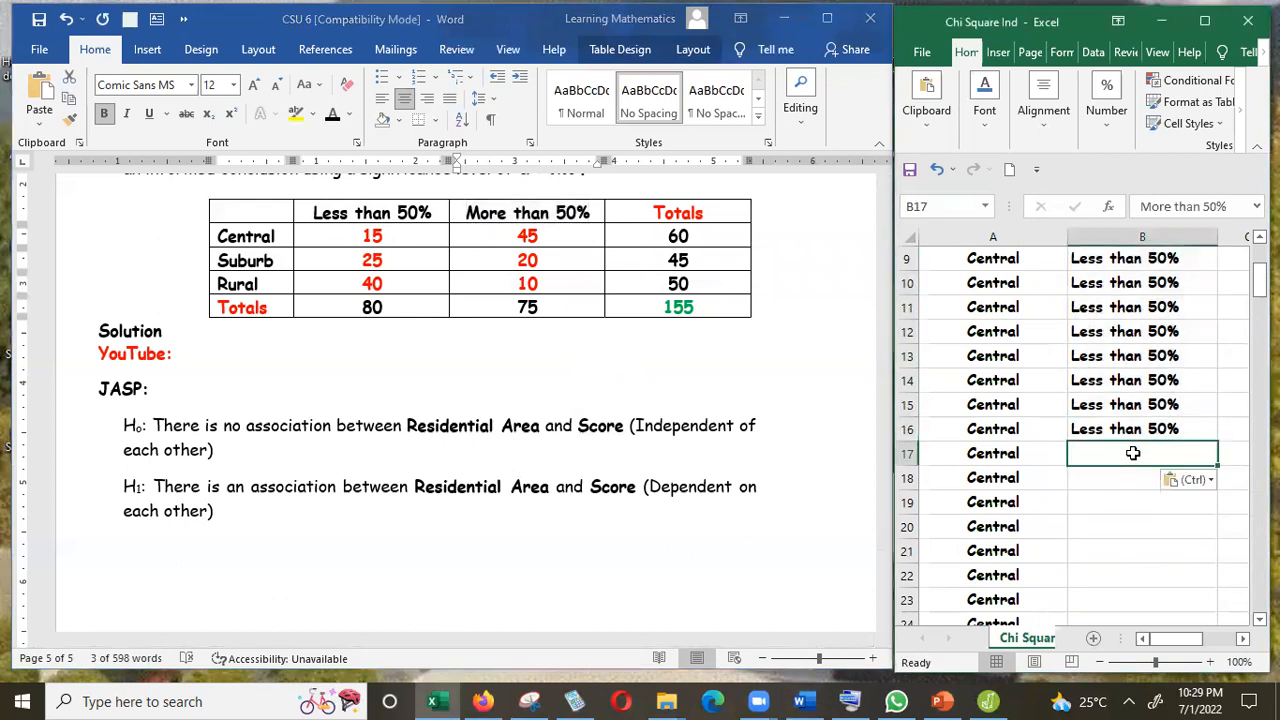
left_click_drag(1217, 465, 1159, 586)
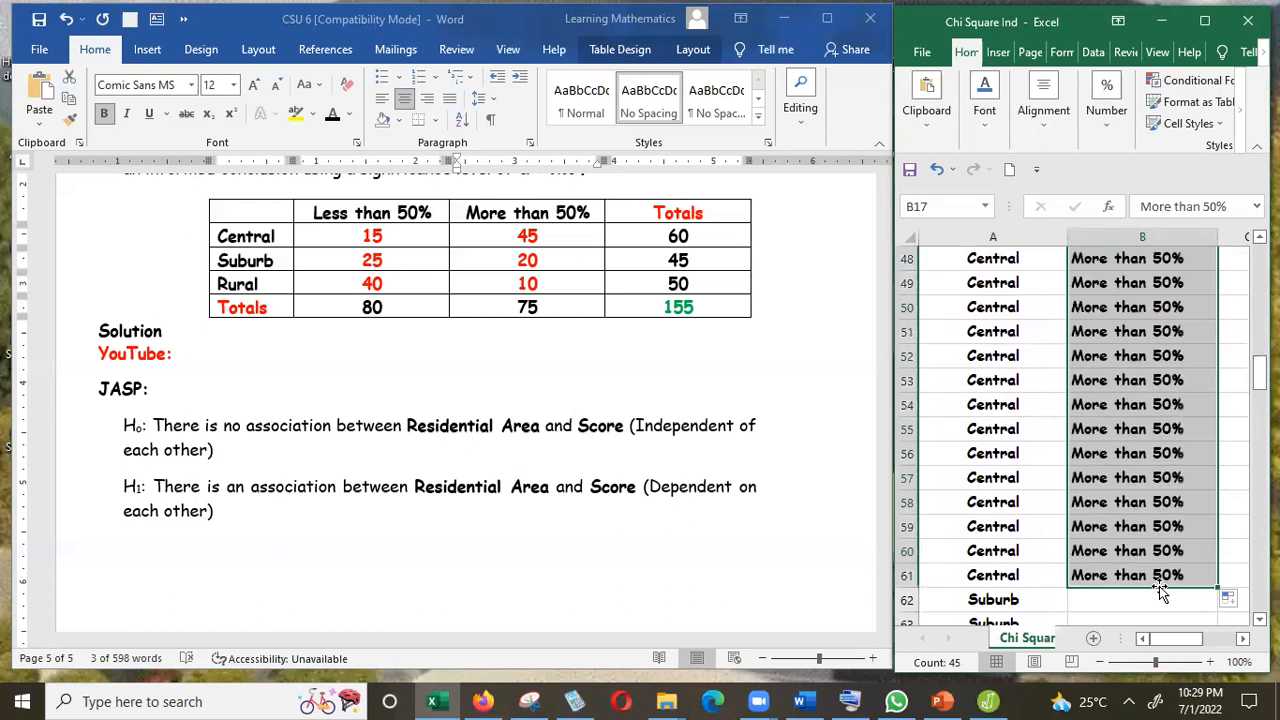
Copy "Less than 50%" into cell B62 and fill it down through row 86.
left_click(380, 268)
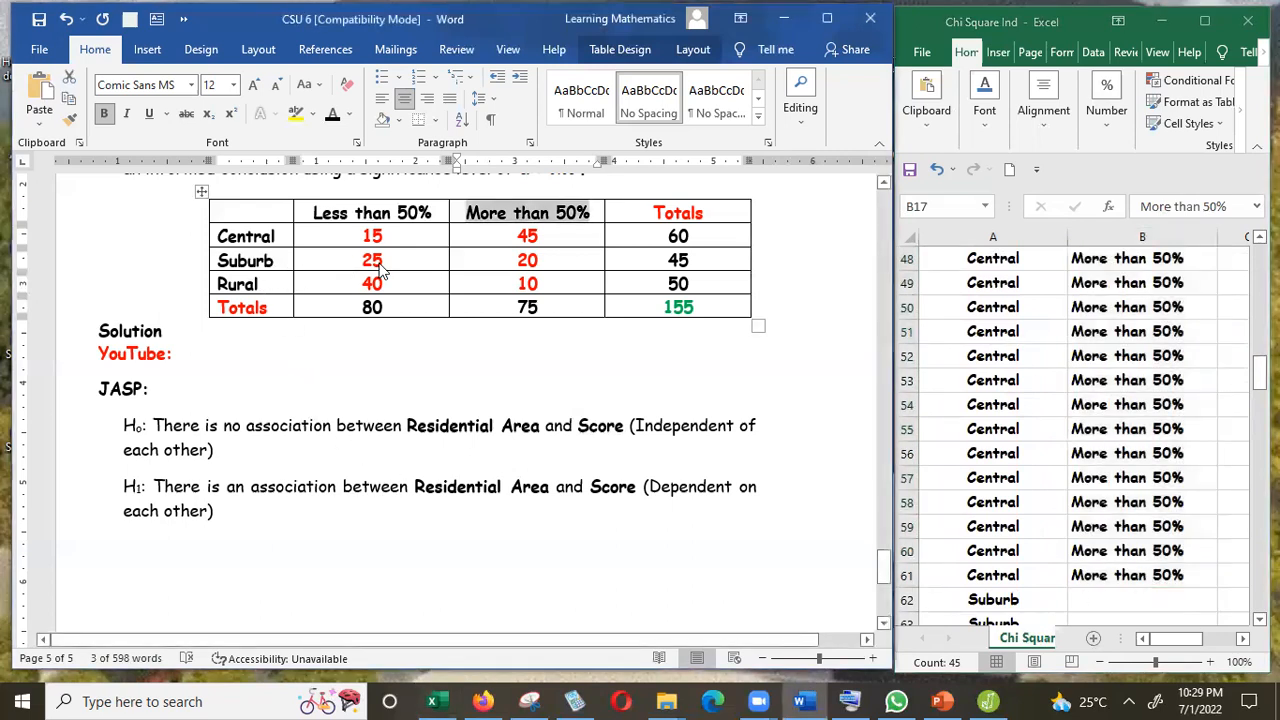
left_click_drag(446, 207, 336, 214)
key("ctrl+c")
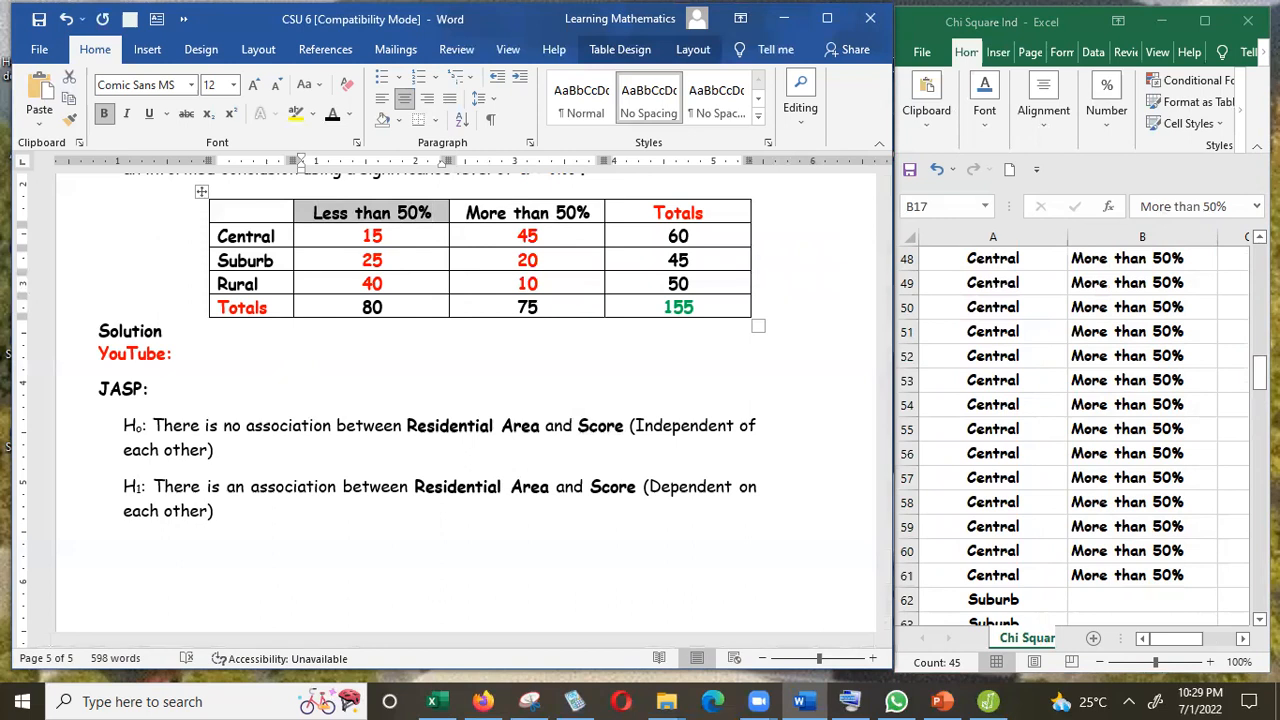
left_click(1132, 536)
scroll(1132, 536, "down", 3)
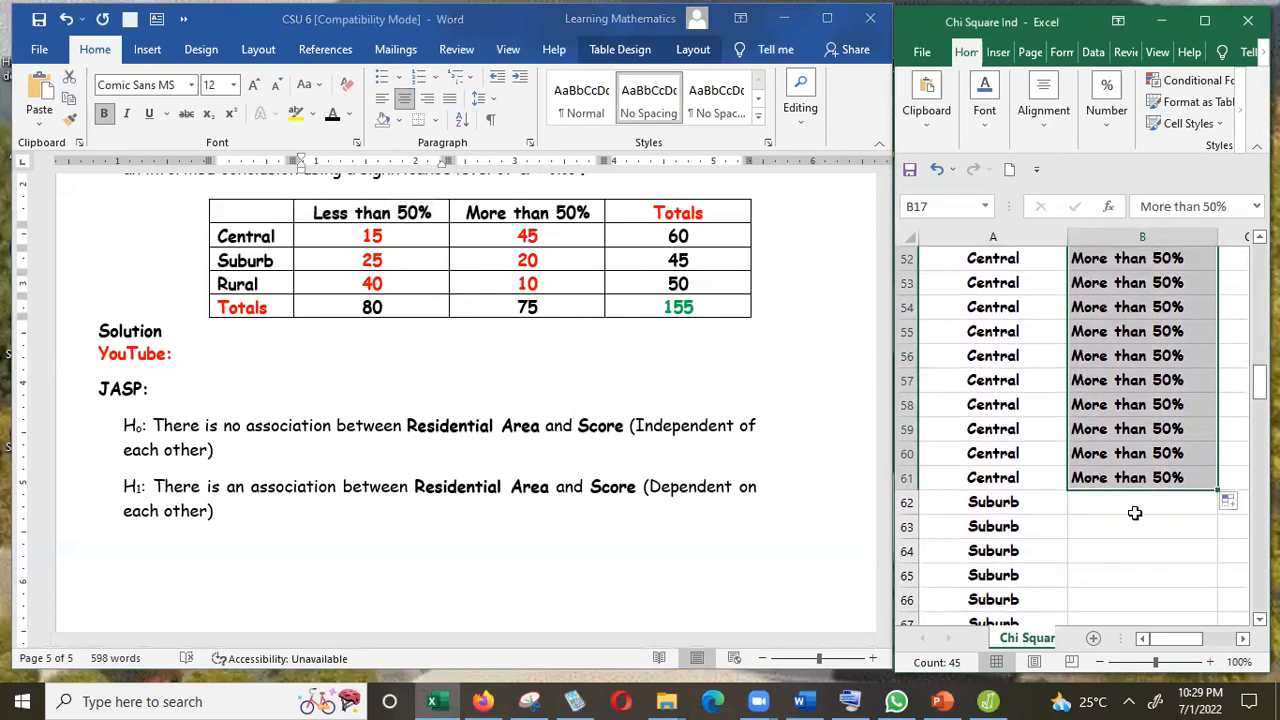
left_click(1135, 505)
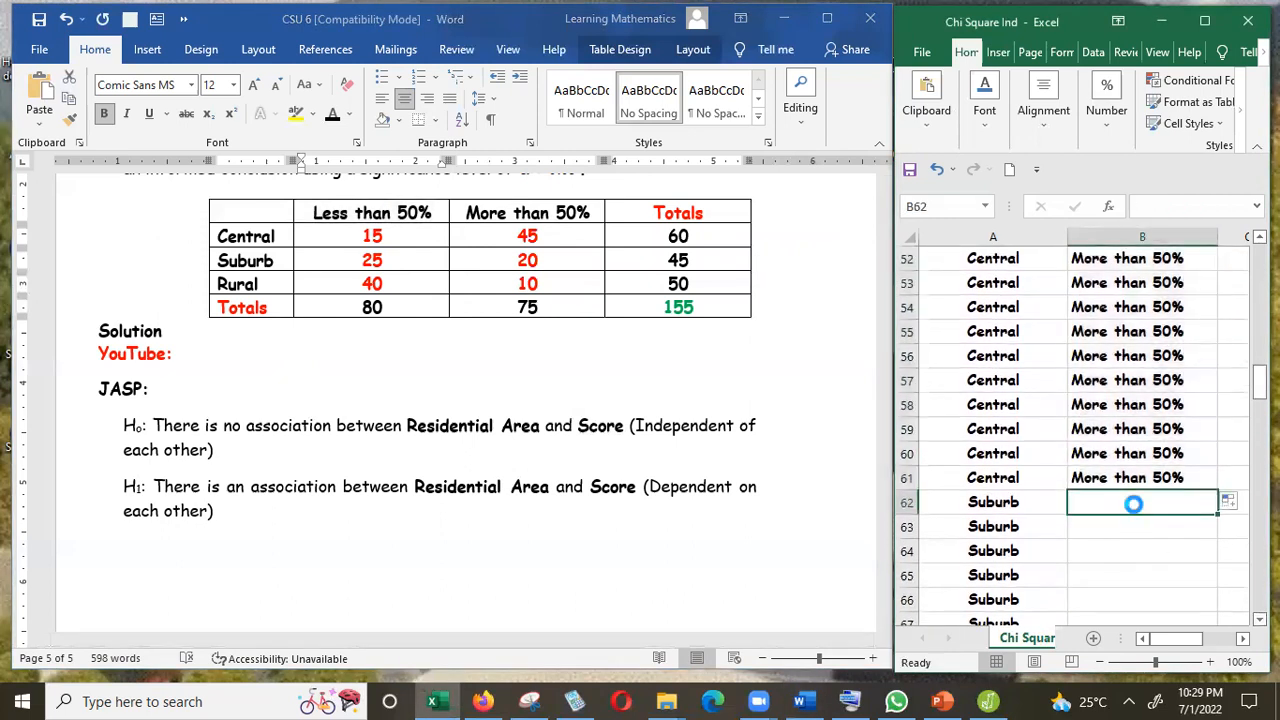
key("ctrl+v")
left_click_drag(1216, 515, 1162, 399)
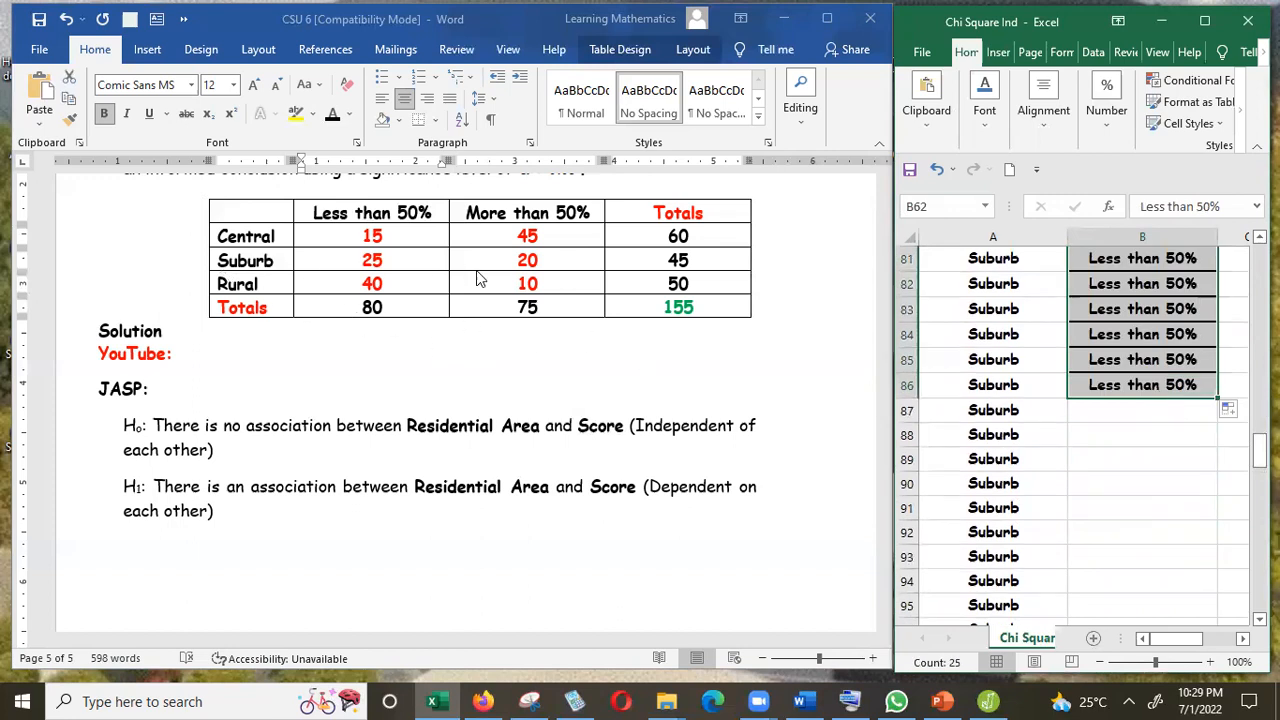
Copy "More than 50%" from the table header into cell B87.
left_click(545, 214)
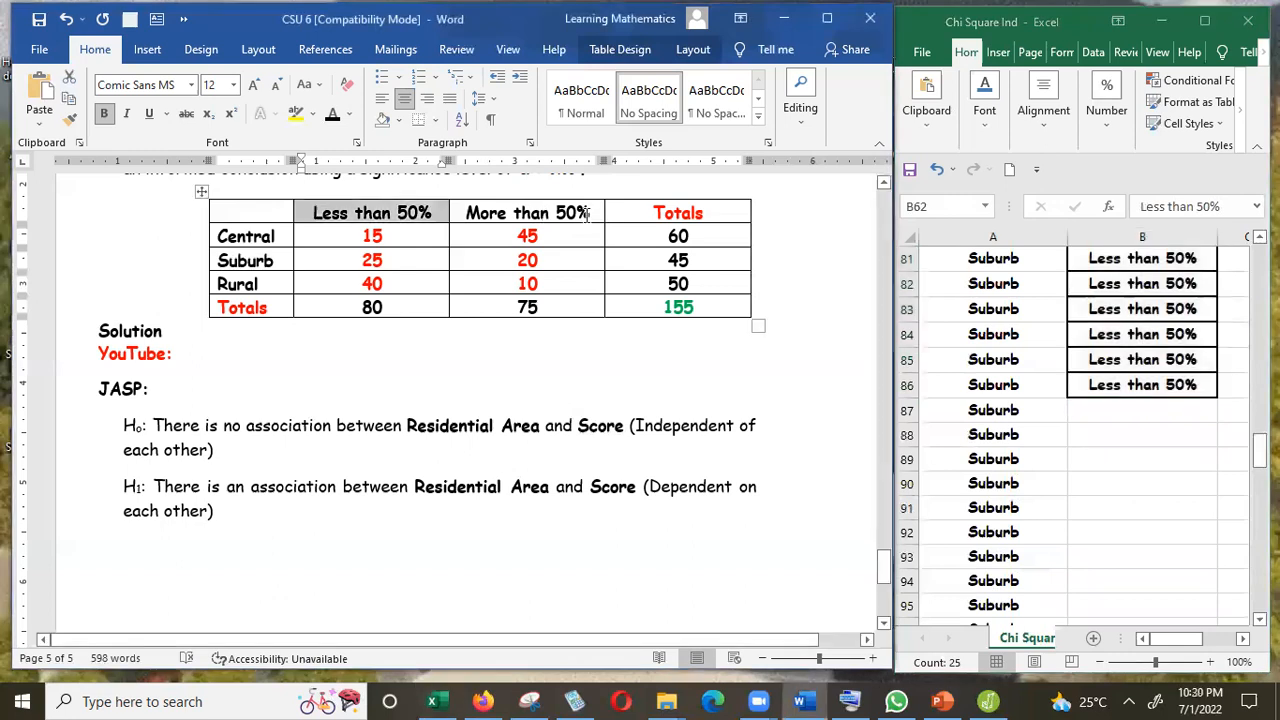
left_click_drag(588, 213, 470, 215)
key("ctrl+c")
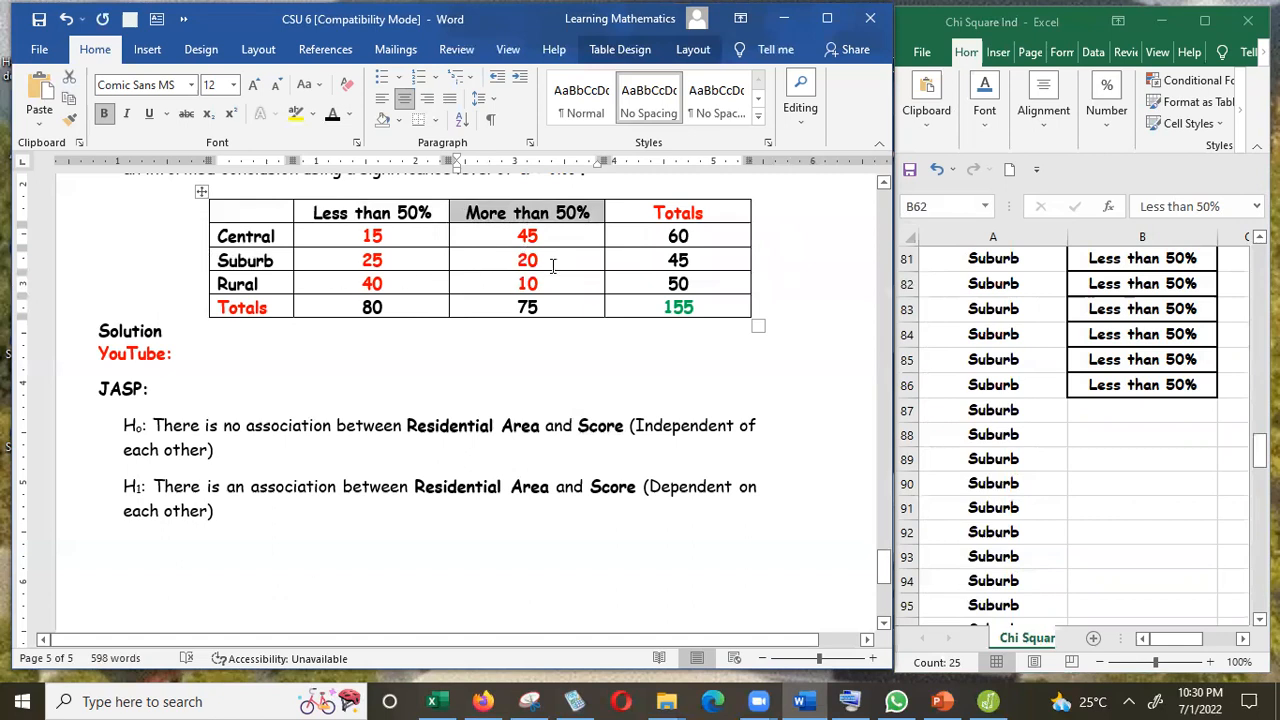
left_click(1121, 400)
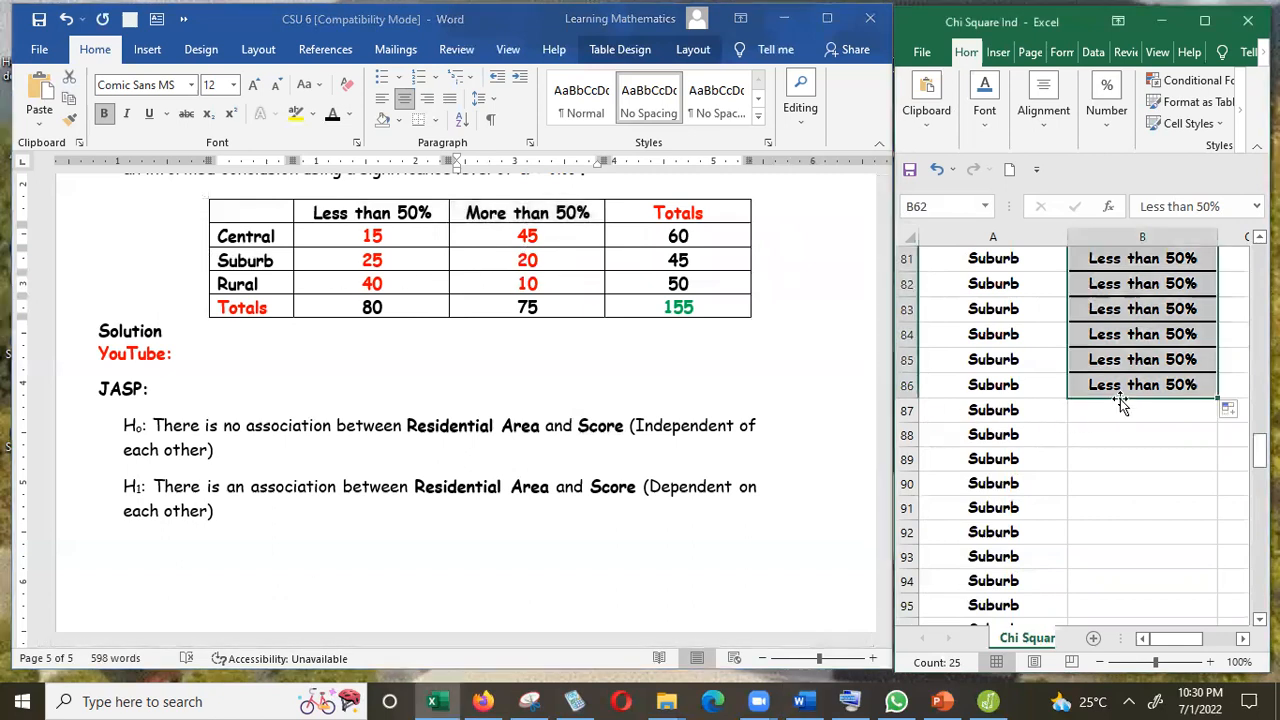
left_click(1127, 408)
key("ctrl+v")
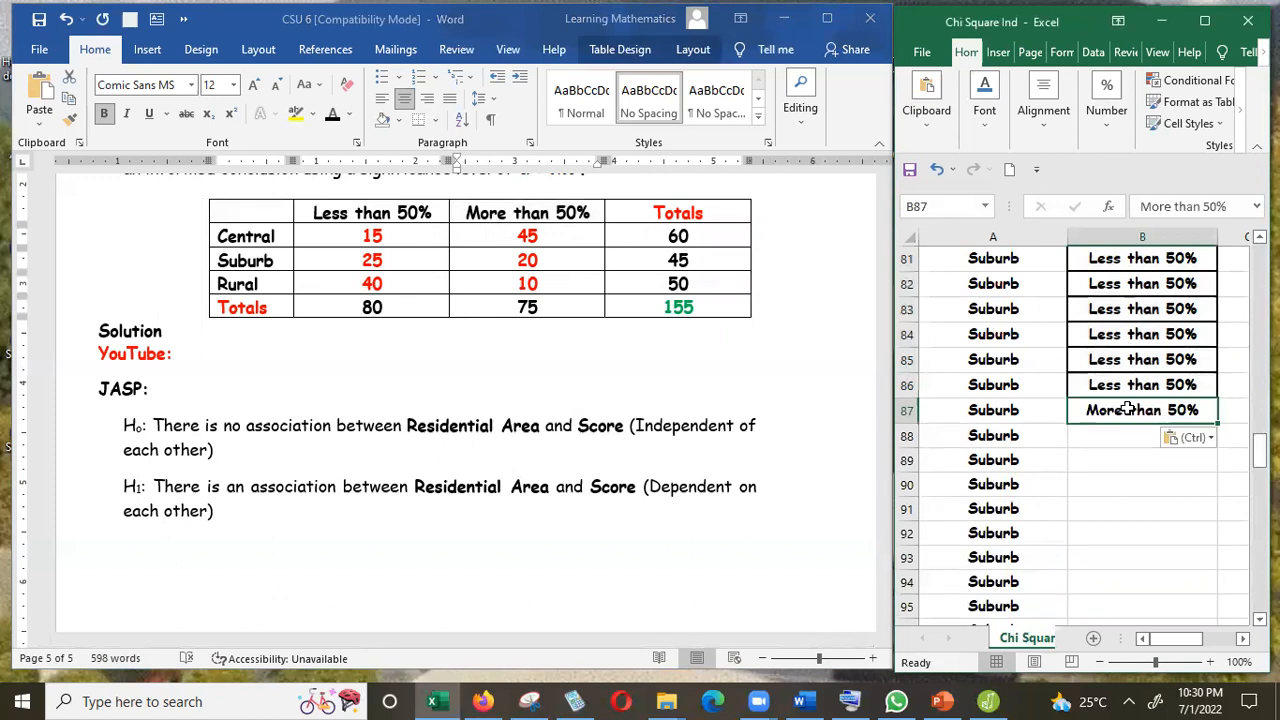
Fill "More than 50%" down through row 106, then copy "Less than 50%" from the table header into B107 and fill it through row 146.
left_click_drag(1217, 426, 1153, 311)
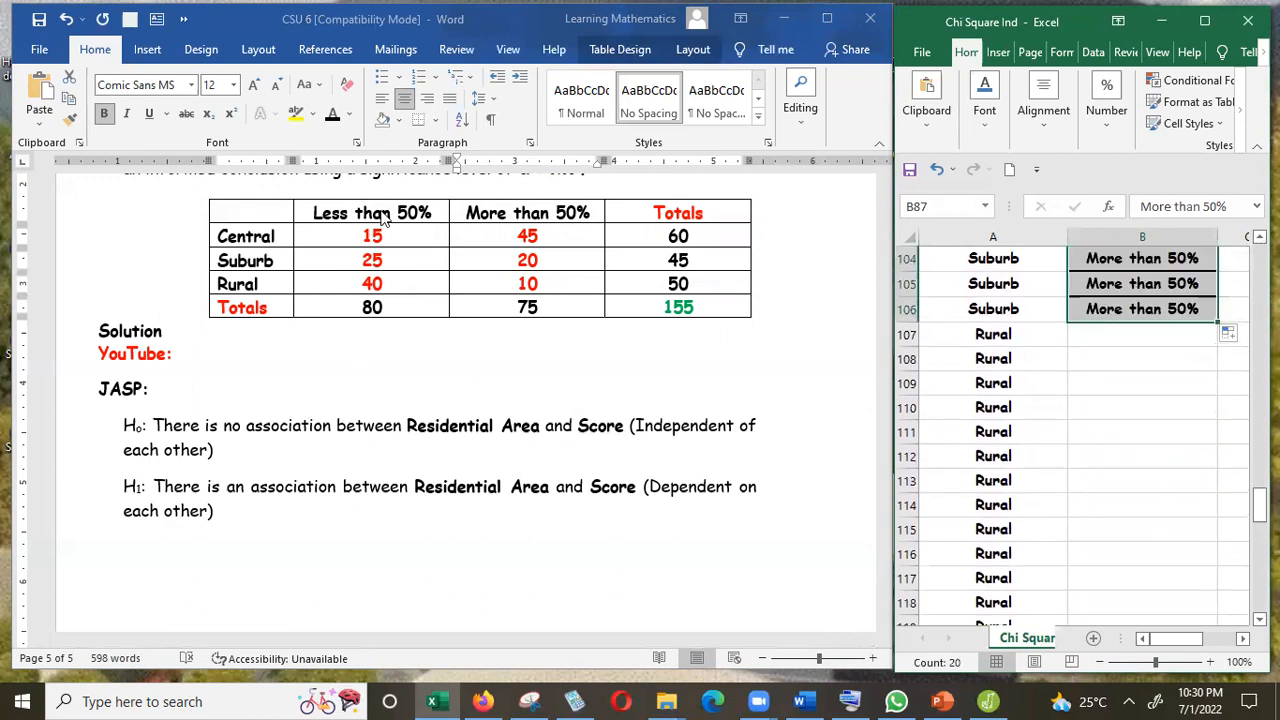
left_click(433, 217)
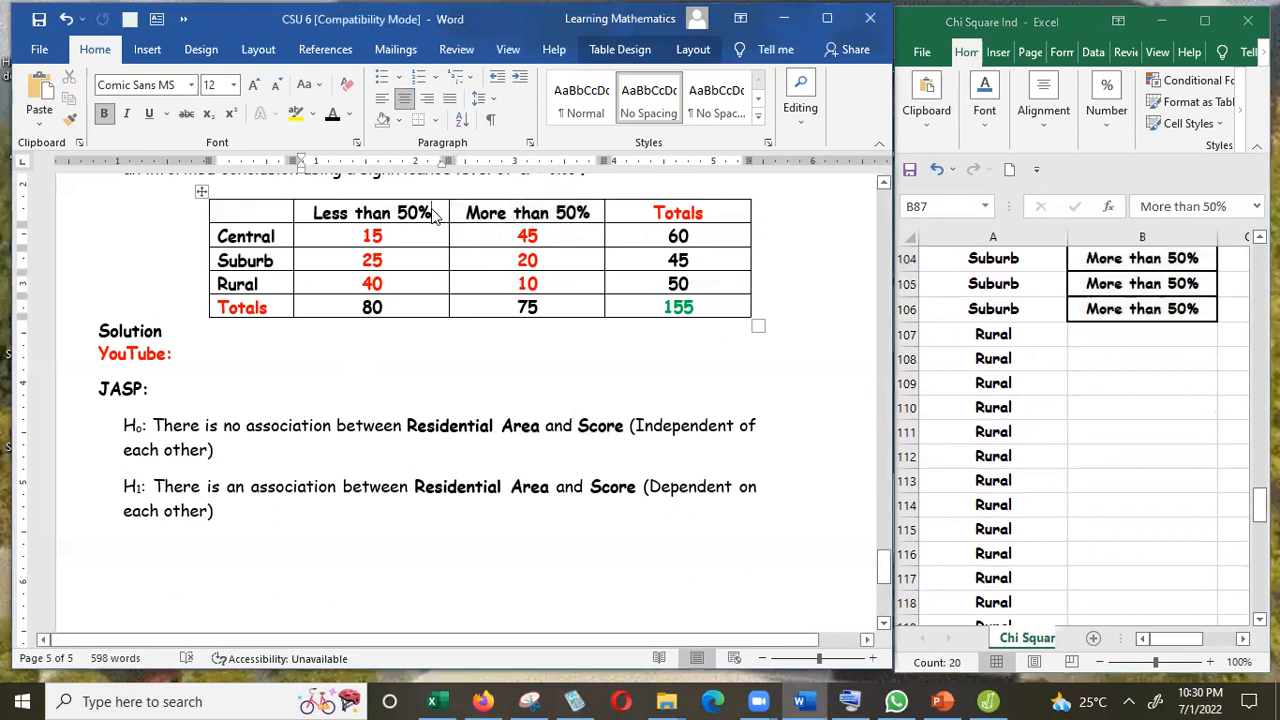
left_click_drag(433, 217, 325, 219)
key("ctrl+c")
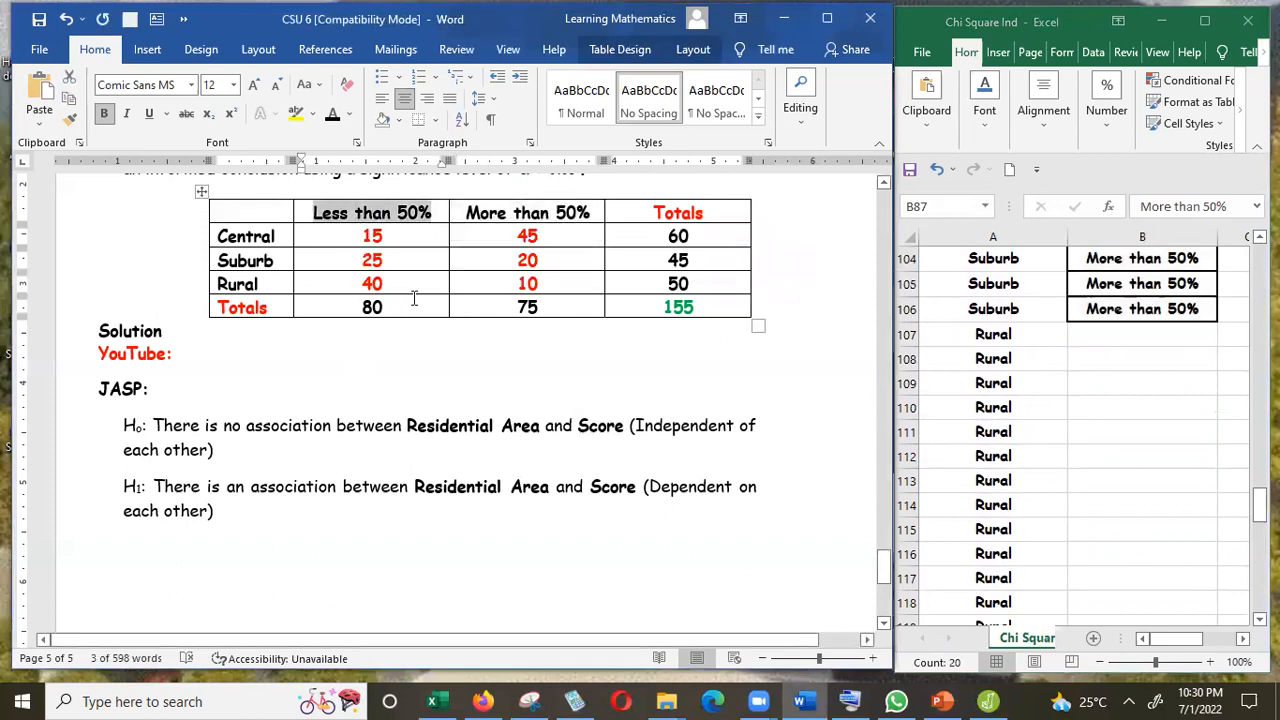
left_click(1112, 329)
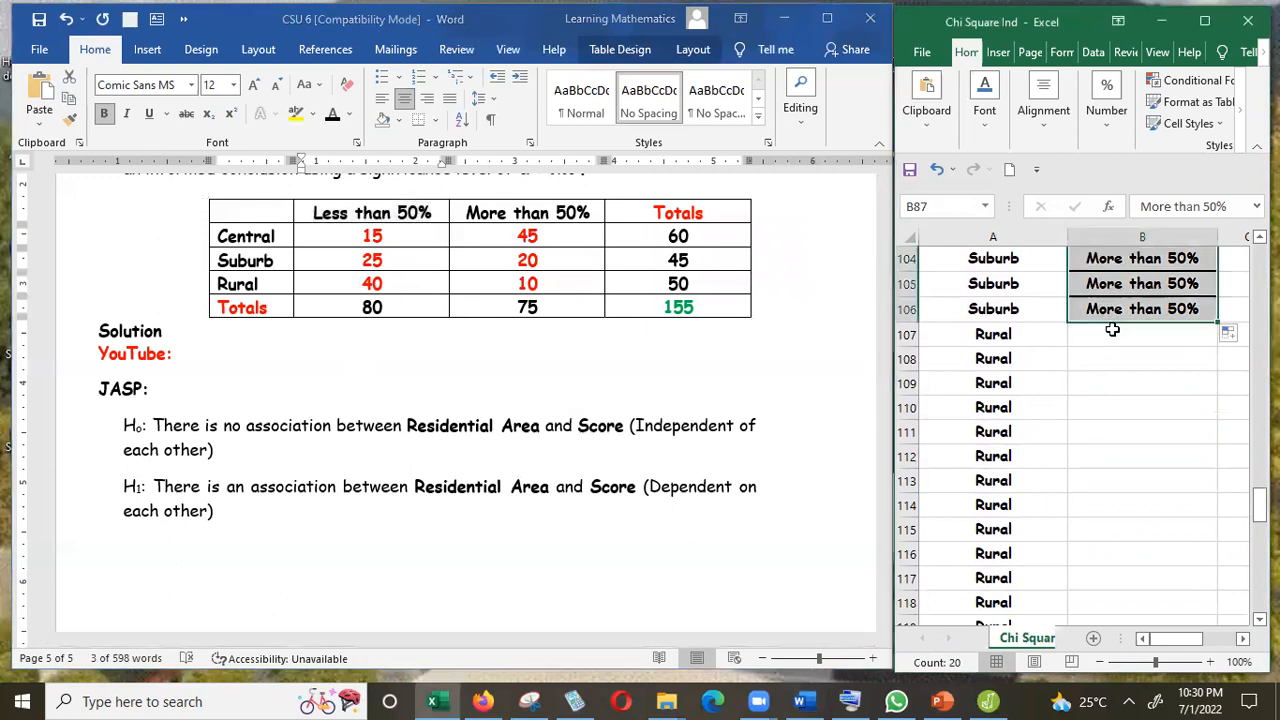
left_click(1116, 336)
key("ctrl+v")
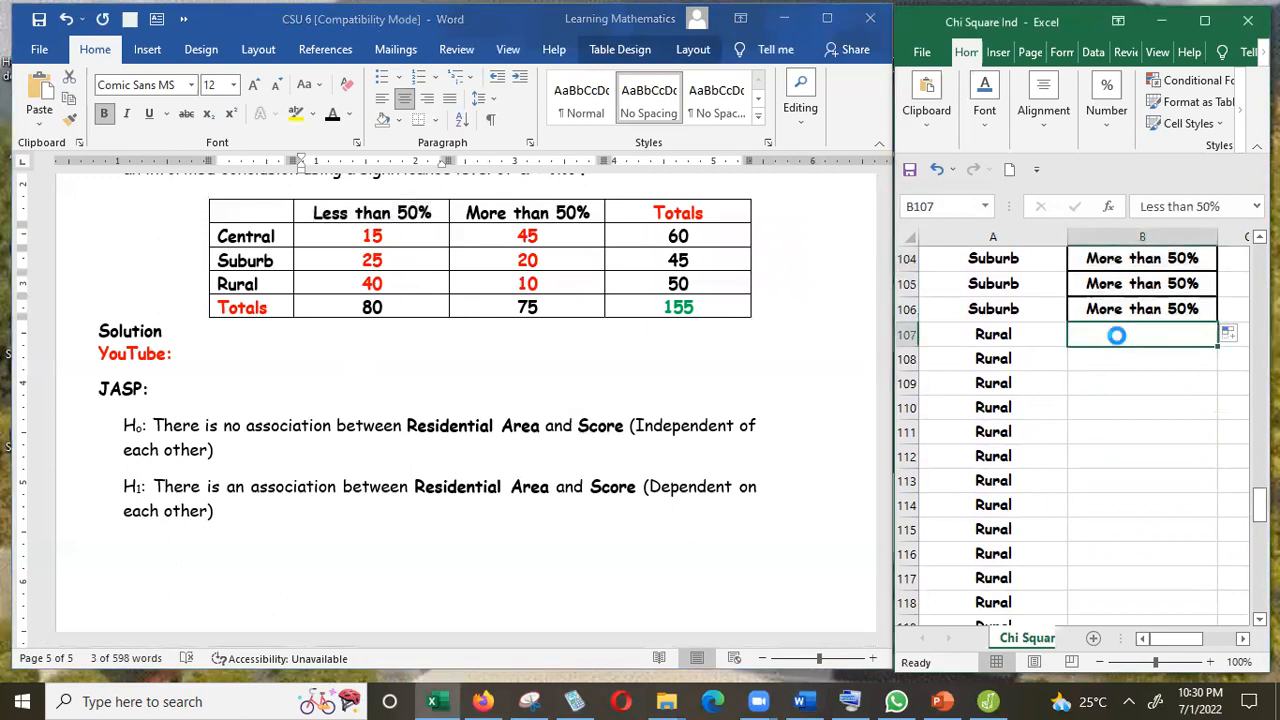
left_click_drag(1217, 348, 1158, 490)
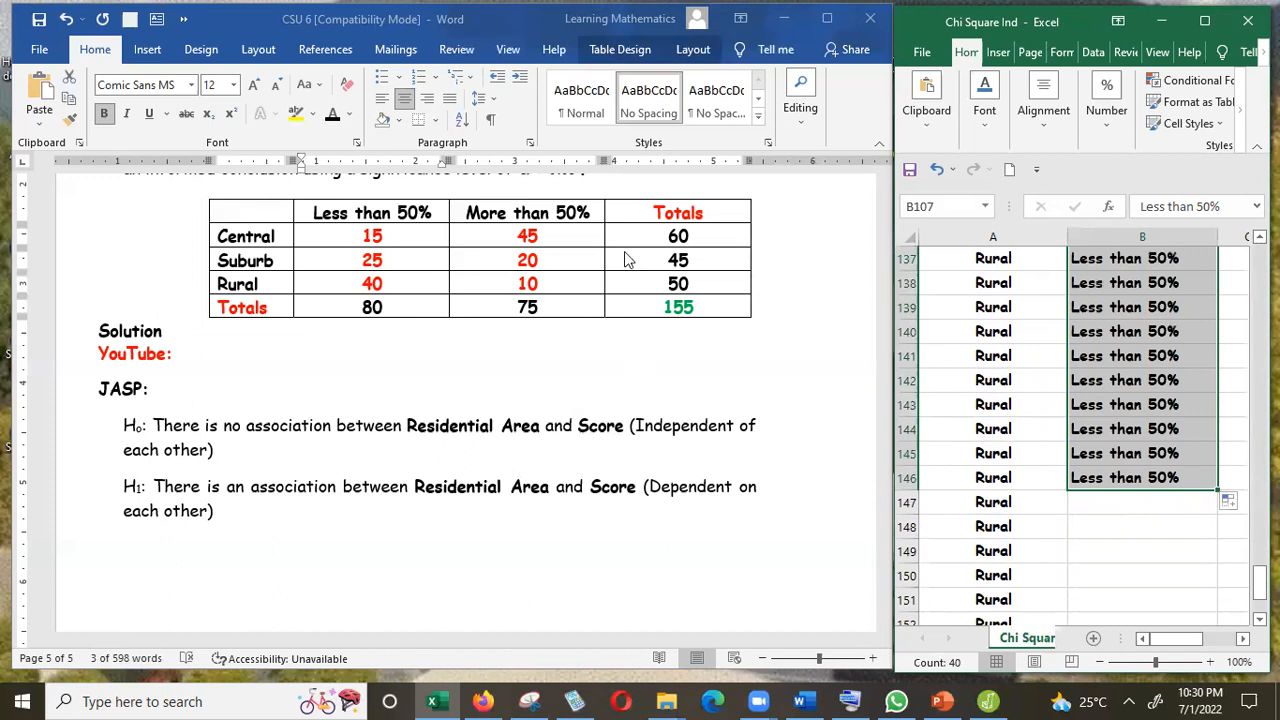
Copy "More than 50%" from the table header into cell B147 and fill it down through row 156.
left_click(570, 215)
left_click_drag(590, 212, 484, 218)
key("ctrl+c")
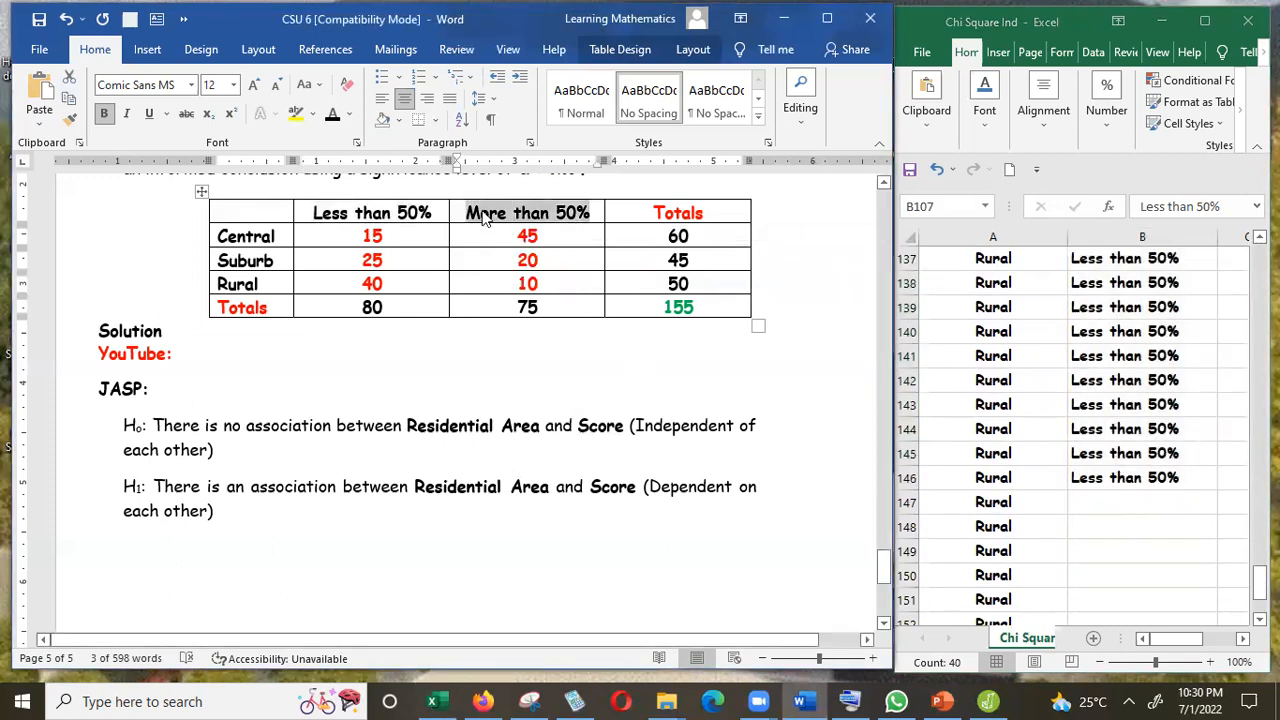
left_click(1108, 492)
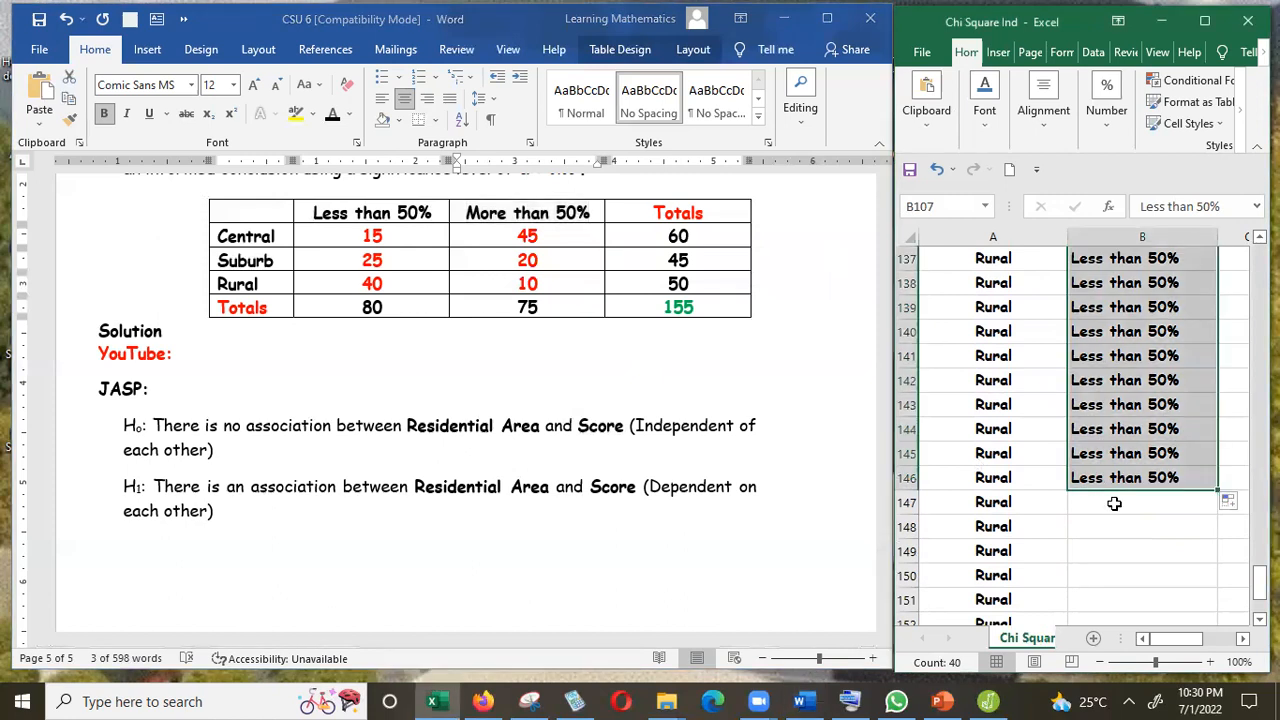
left_click(1114, 503)
key("ctrl+v")
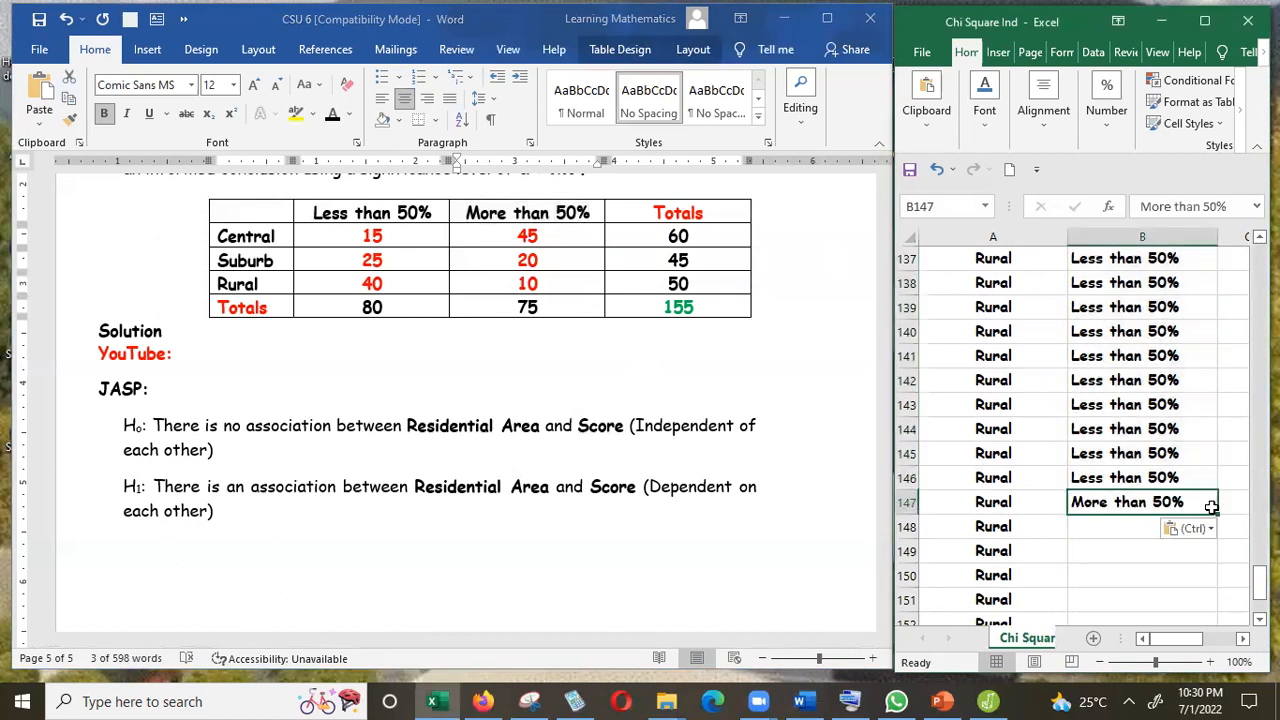
left_click_drag(1218, 513, 1188, 592)
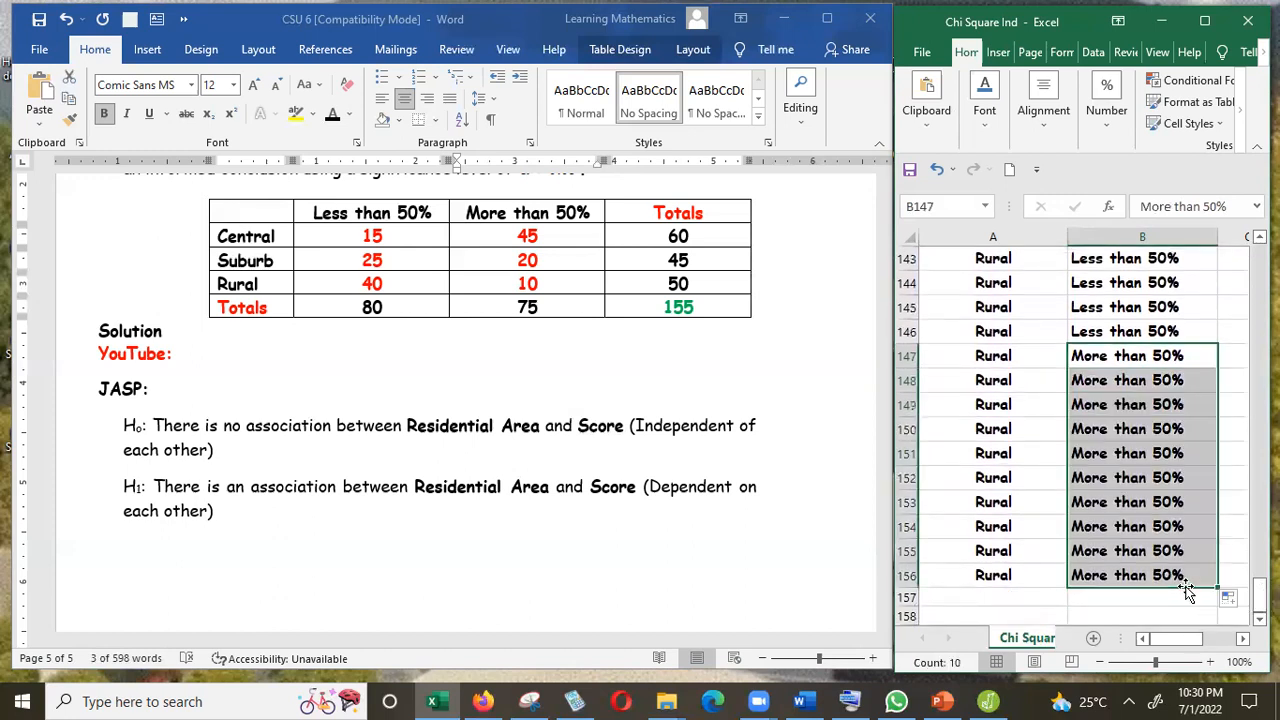
left_click(1203, 30)
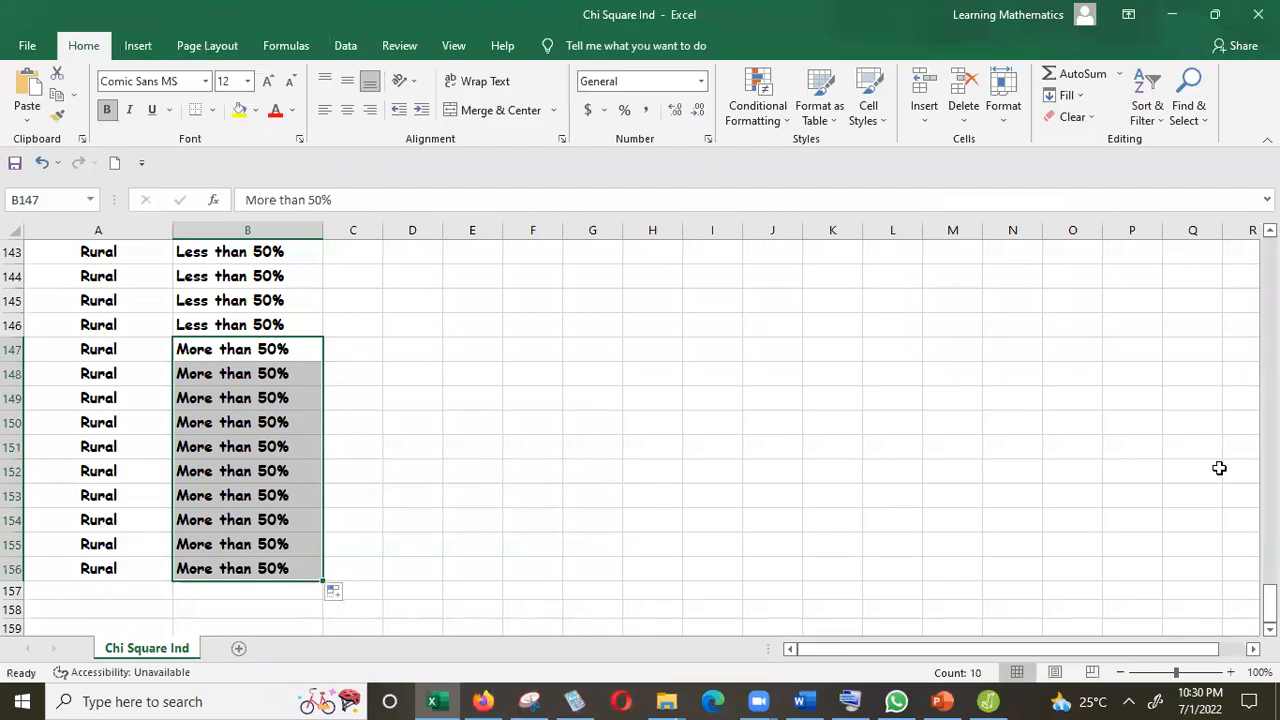
left_click_drag(1270, 604, 1270, 254)
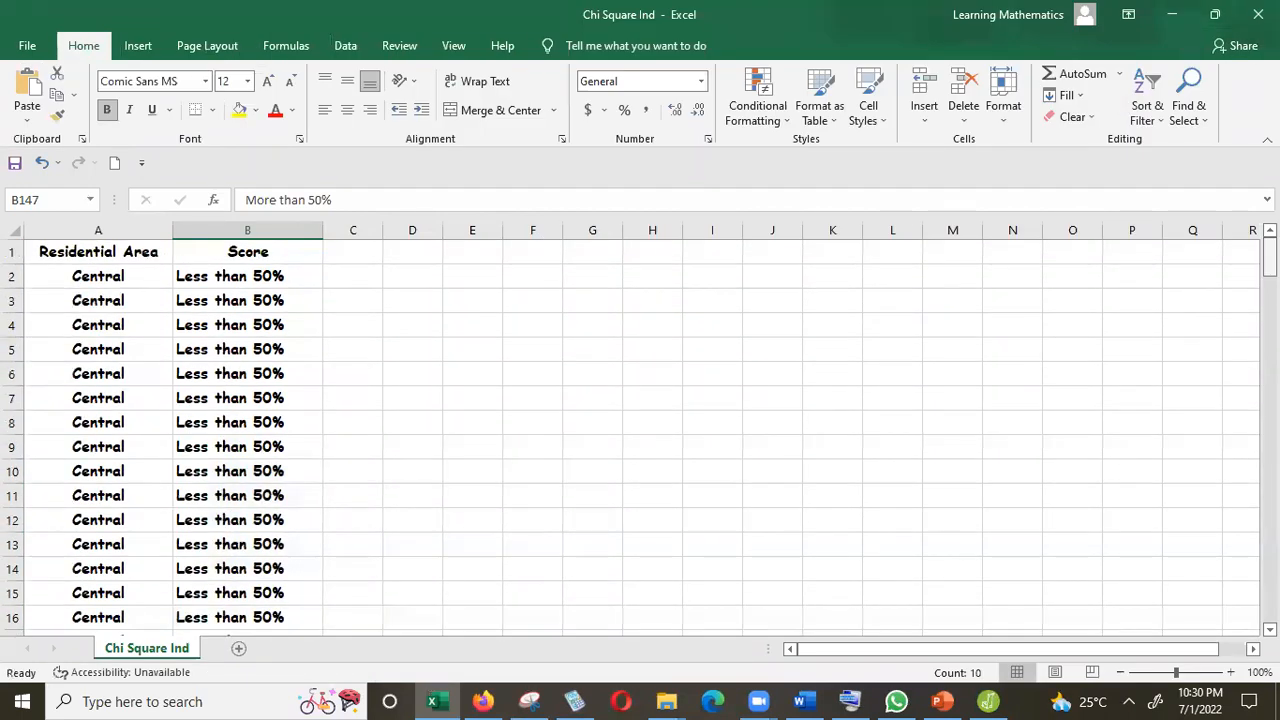
left_click(345, 45)
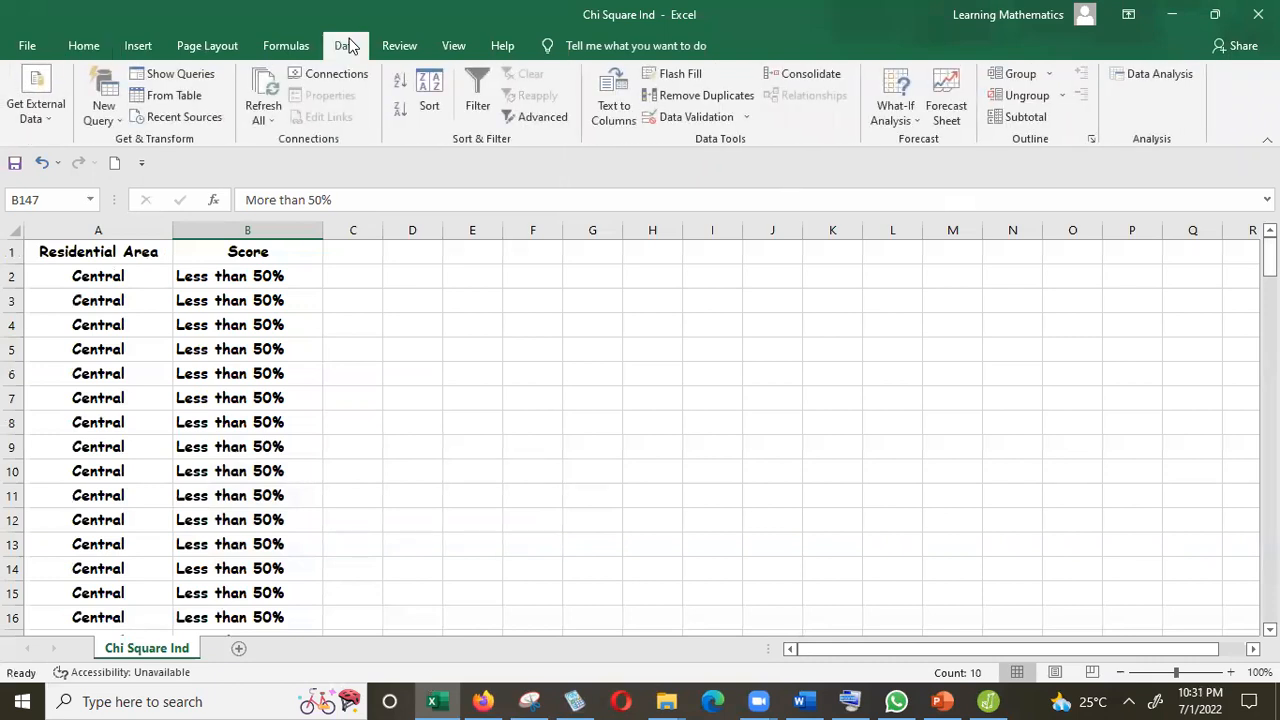
left_click(1150, 74)
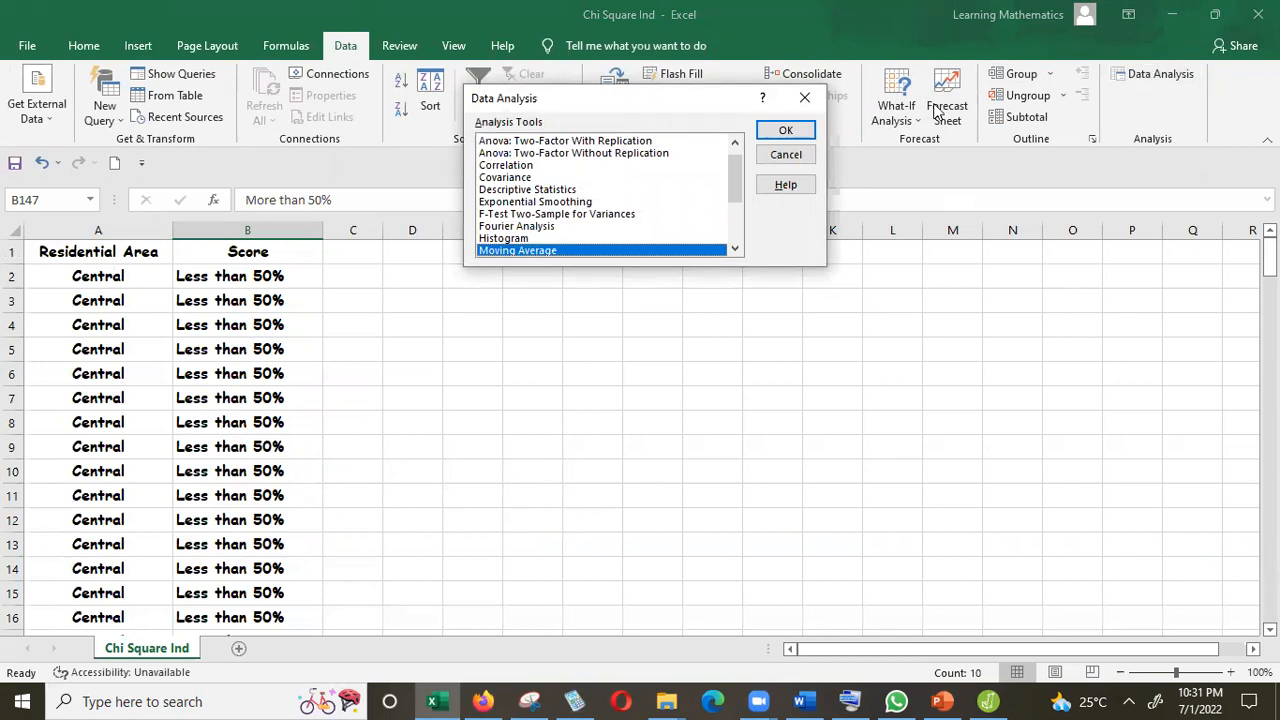
left_click_drag(735, 180, 727, 150)
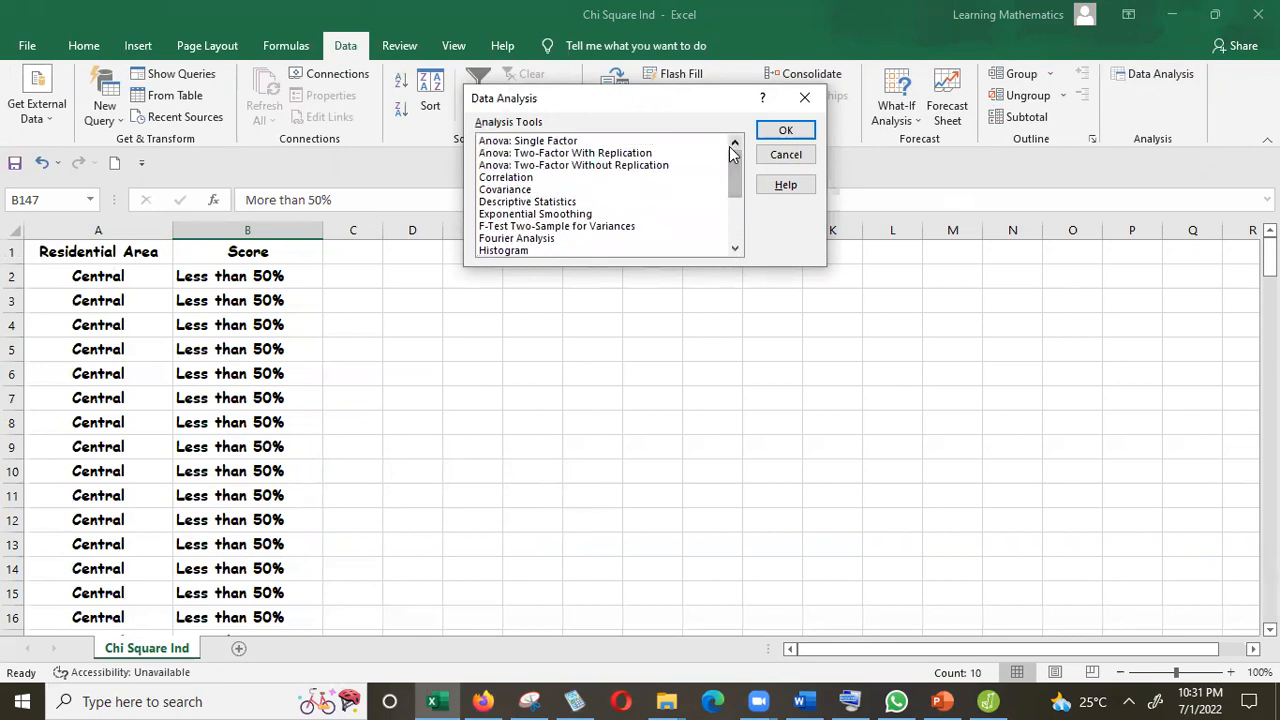
left_click_drag(729, 157, 731, 215)
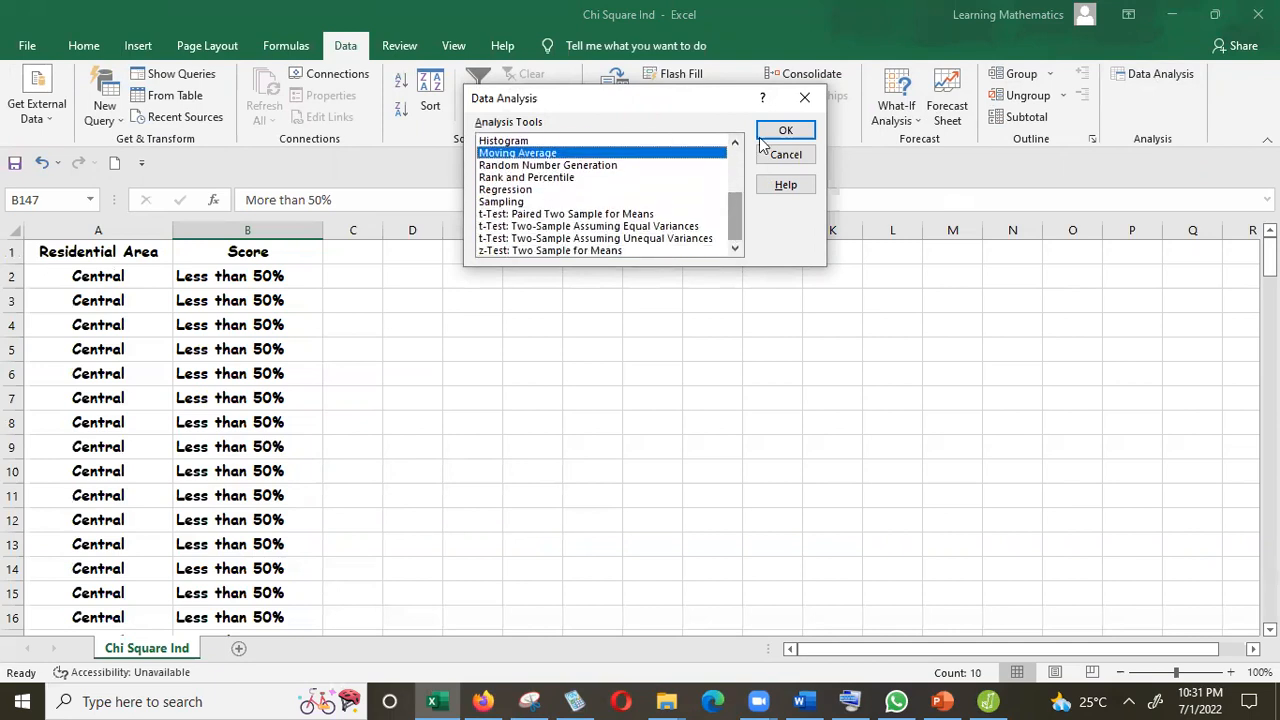
left_click(805, 97)
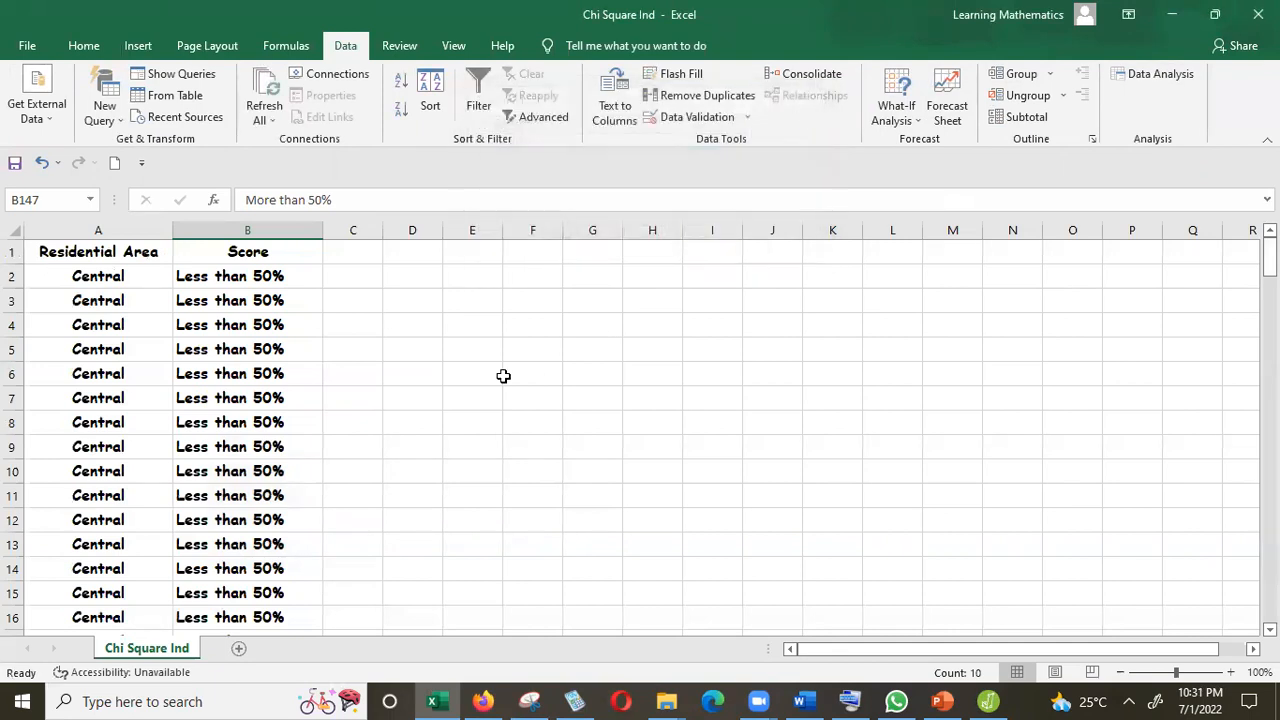
Save the workbook as Chi Square Ind in CSV UTF-8 (Comma delimited) format in the MATH Recordings folder, replacing the existing file.
left_click(27, 45)
left_click(56, 289)
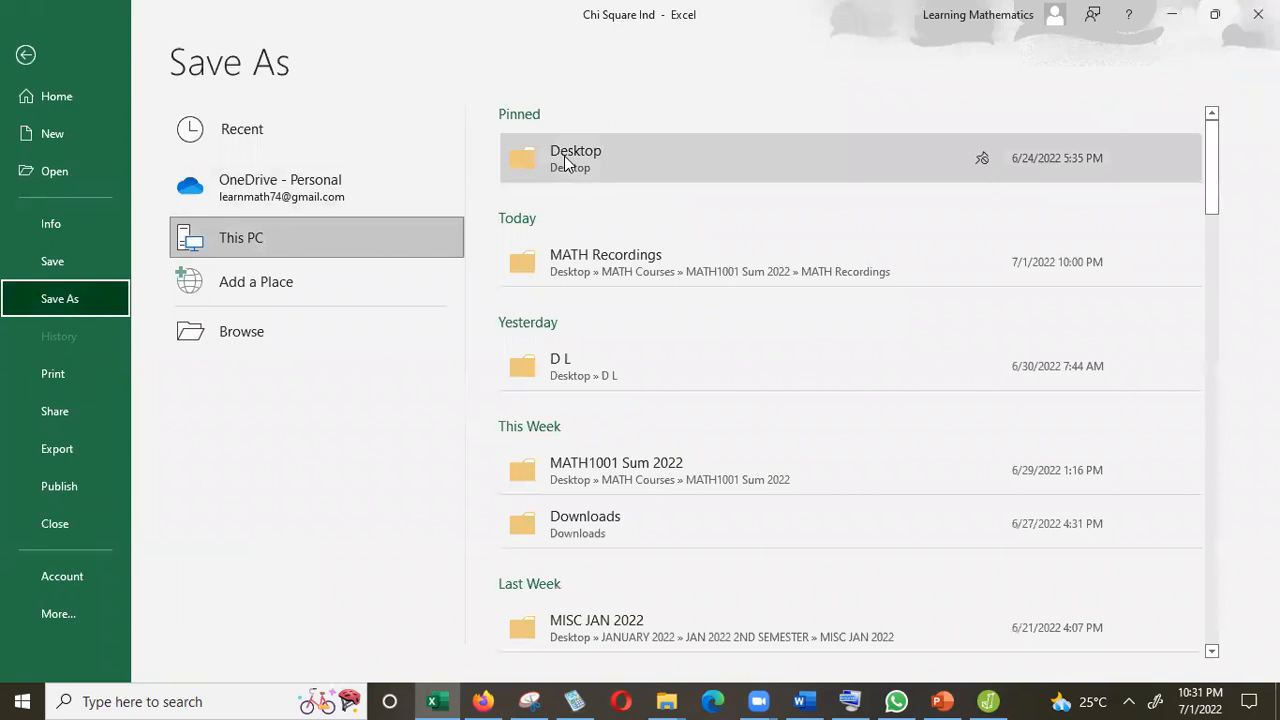
left_click(587, 255)
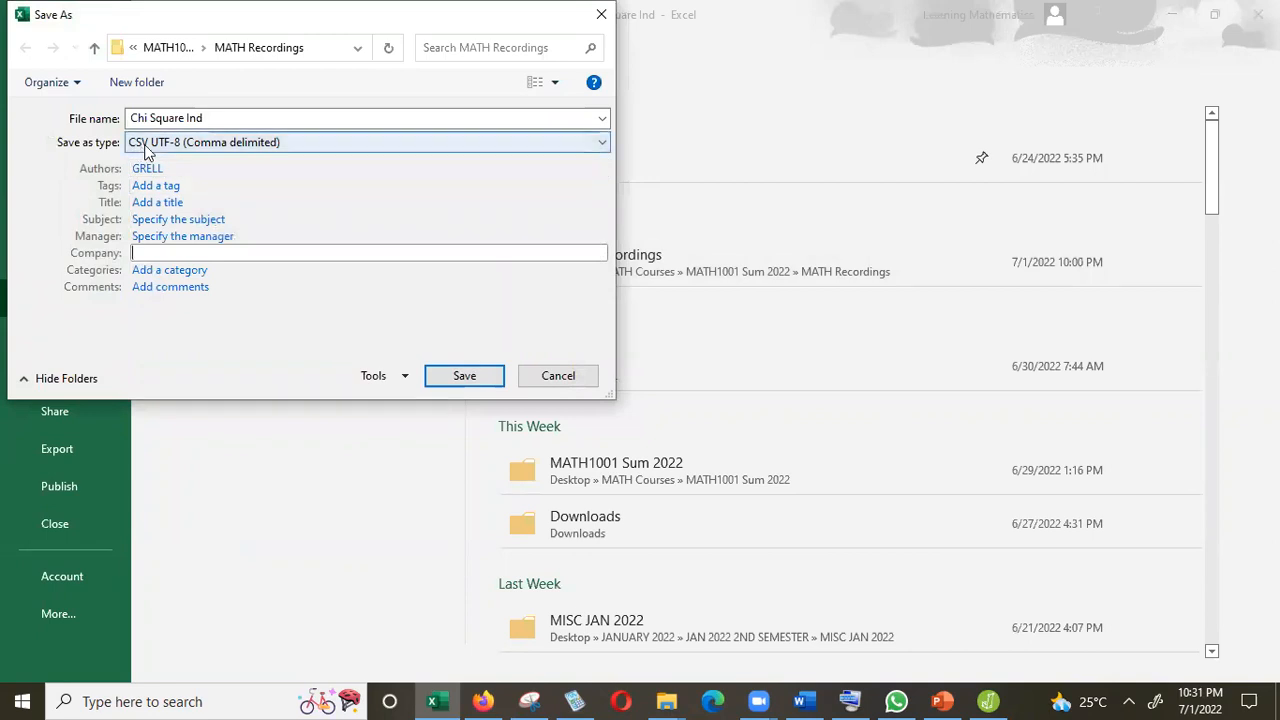
left_click(603, 147)
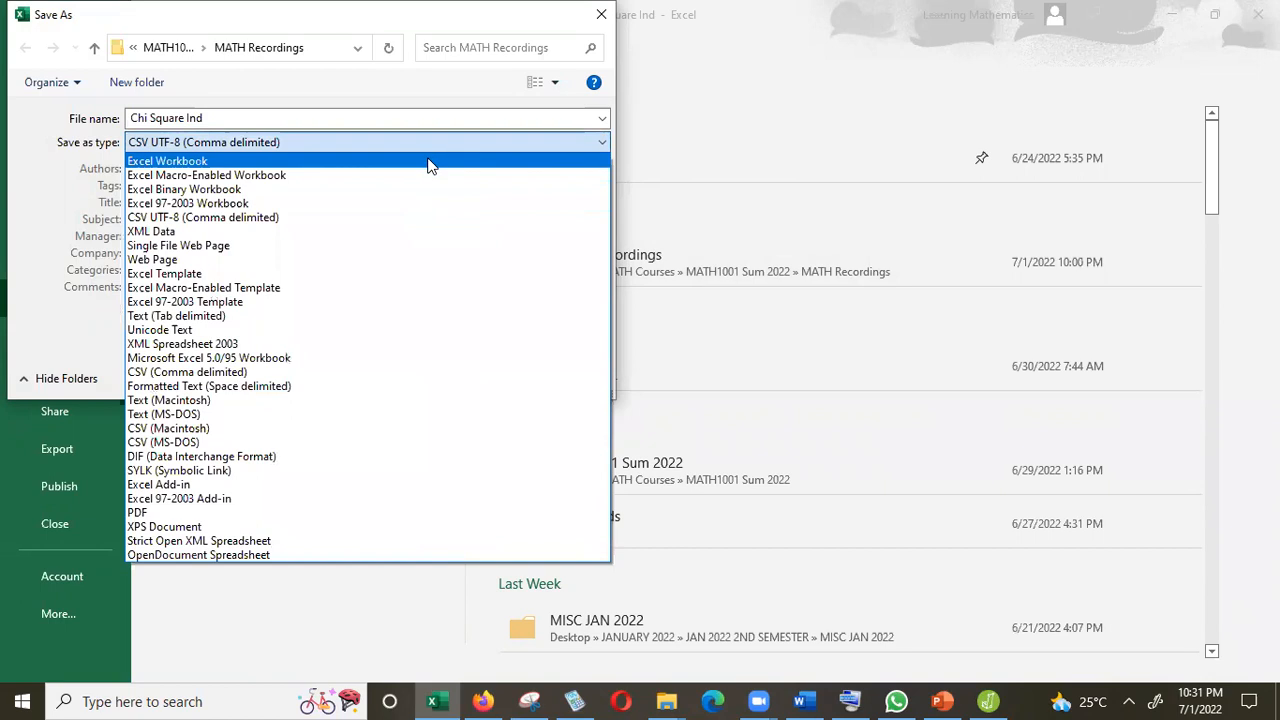
left_click(418, 228)
left_click(452, 381)
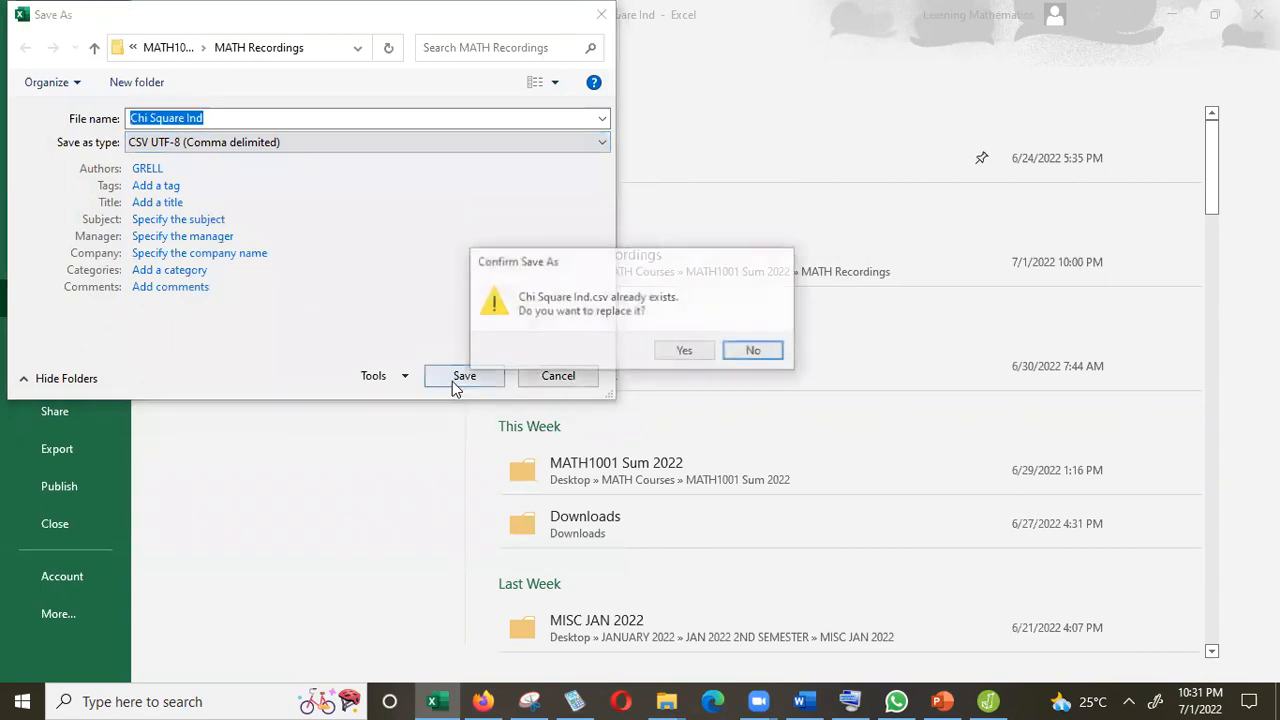
left_click(684, 350)
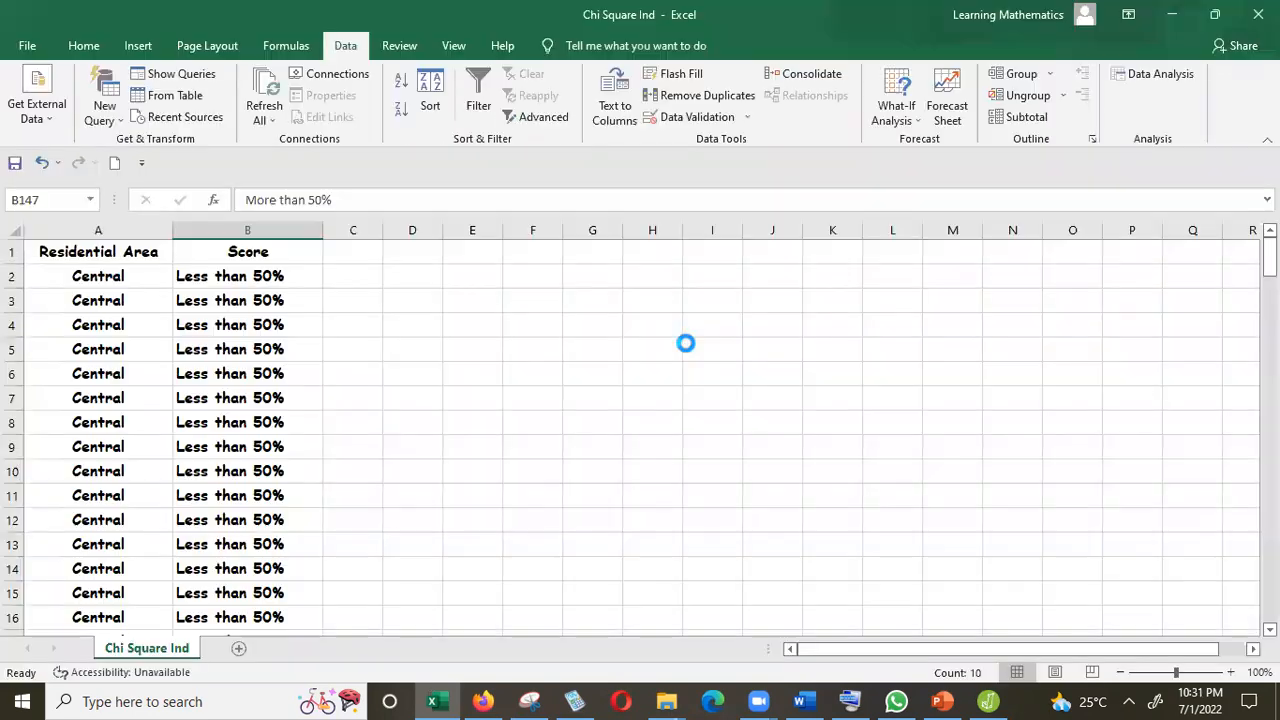
left_click(574, 406)
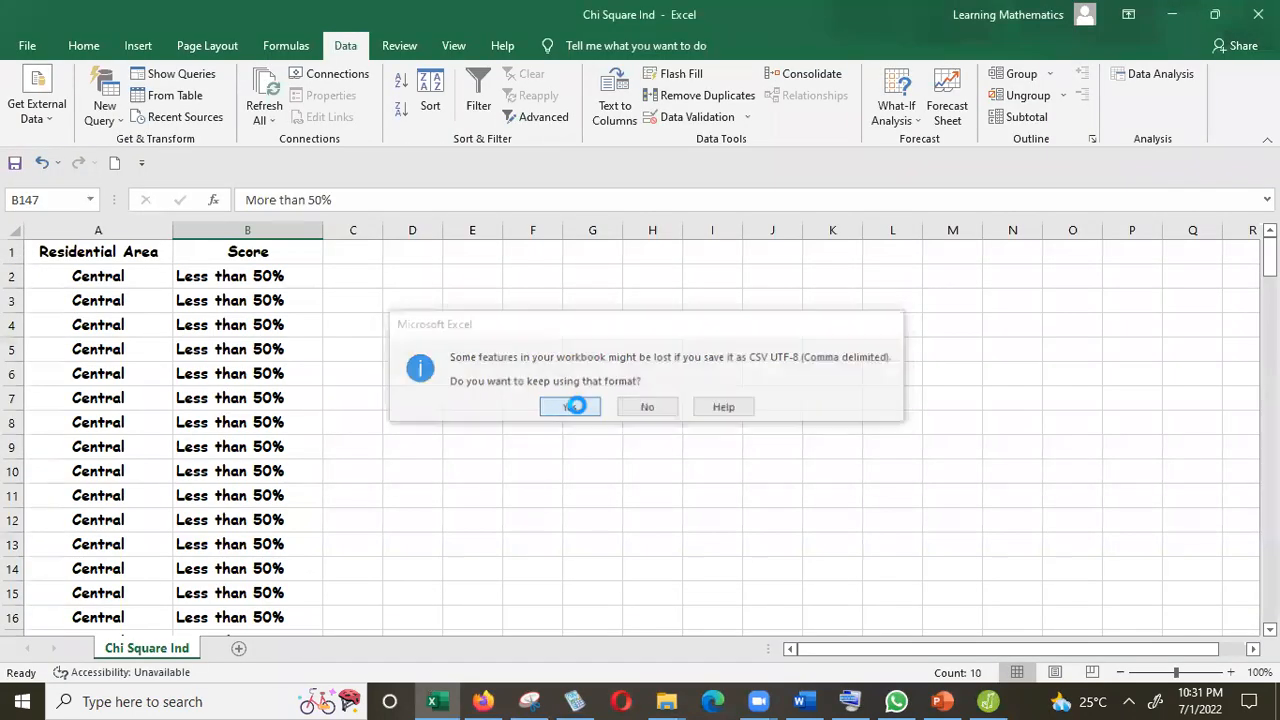
Switch to JASP and open the Chi Square Ind CSV file from the MATH Recordings folder.
left_click(990, 701)
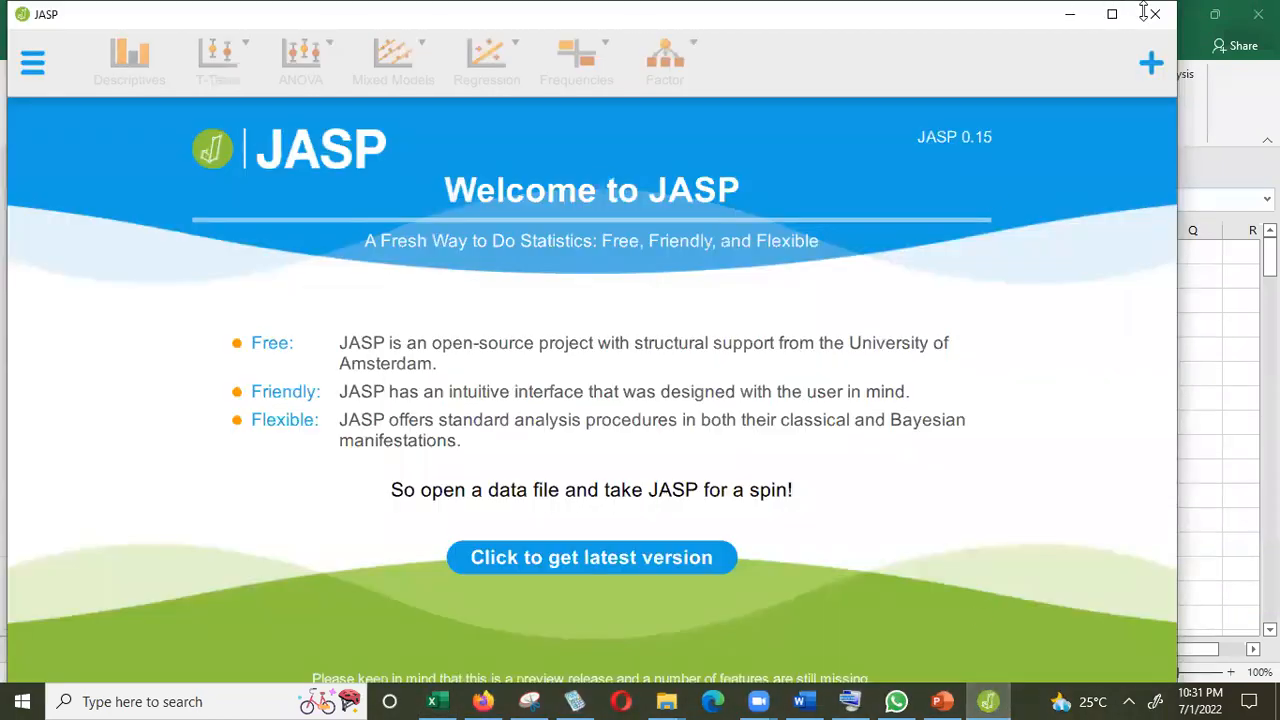
left_click(1112, 14)
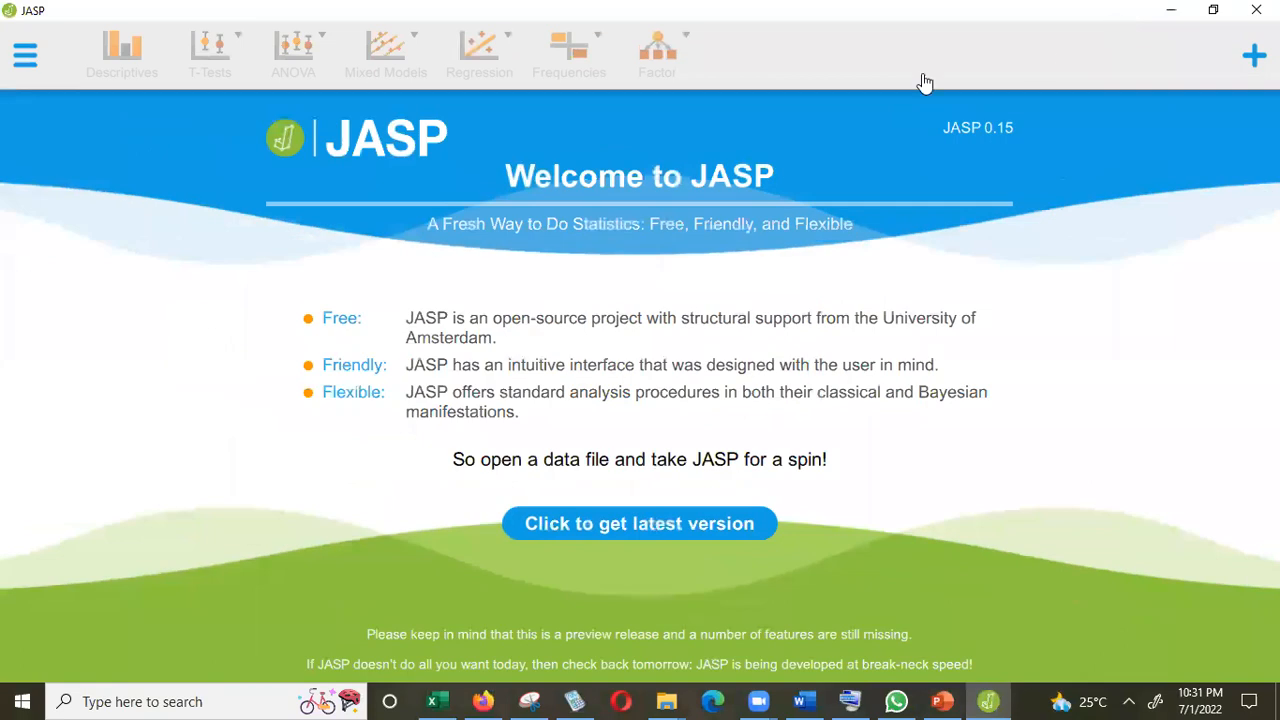
left_click(25, 56)
left_click(42, 112)
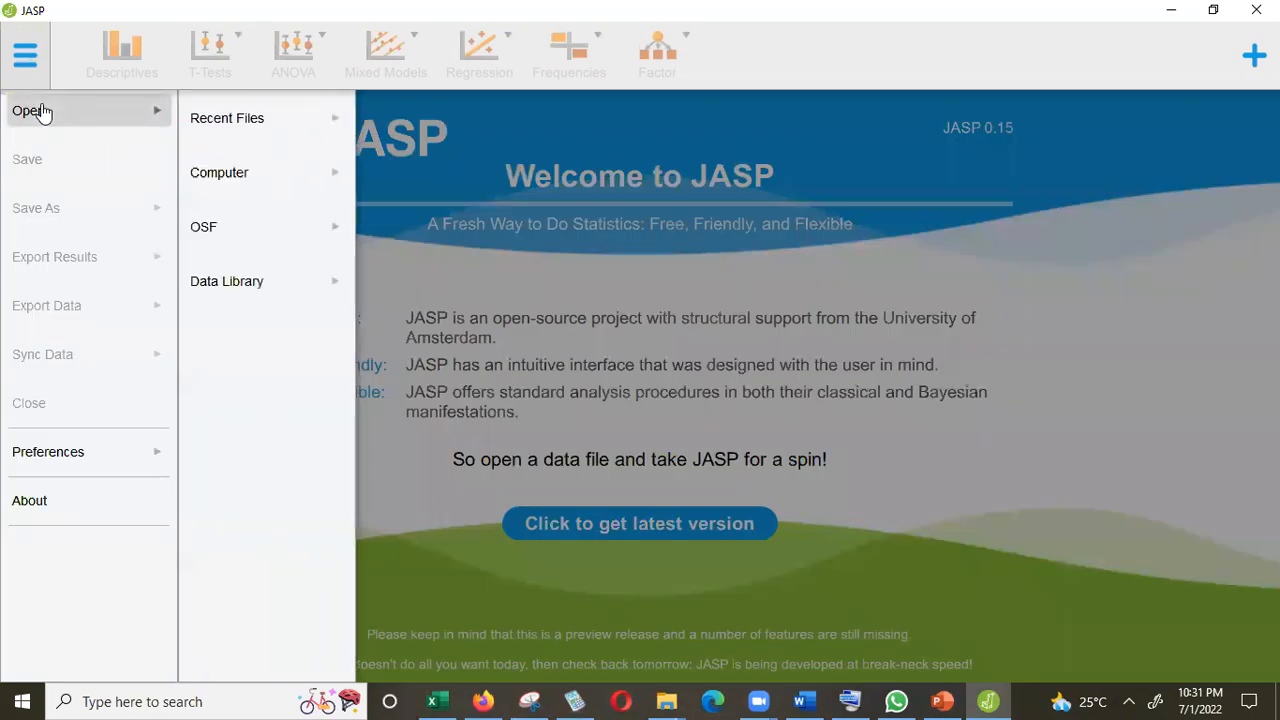
left_click(222, 172)
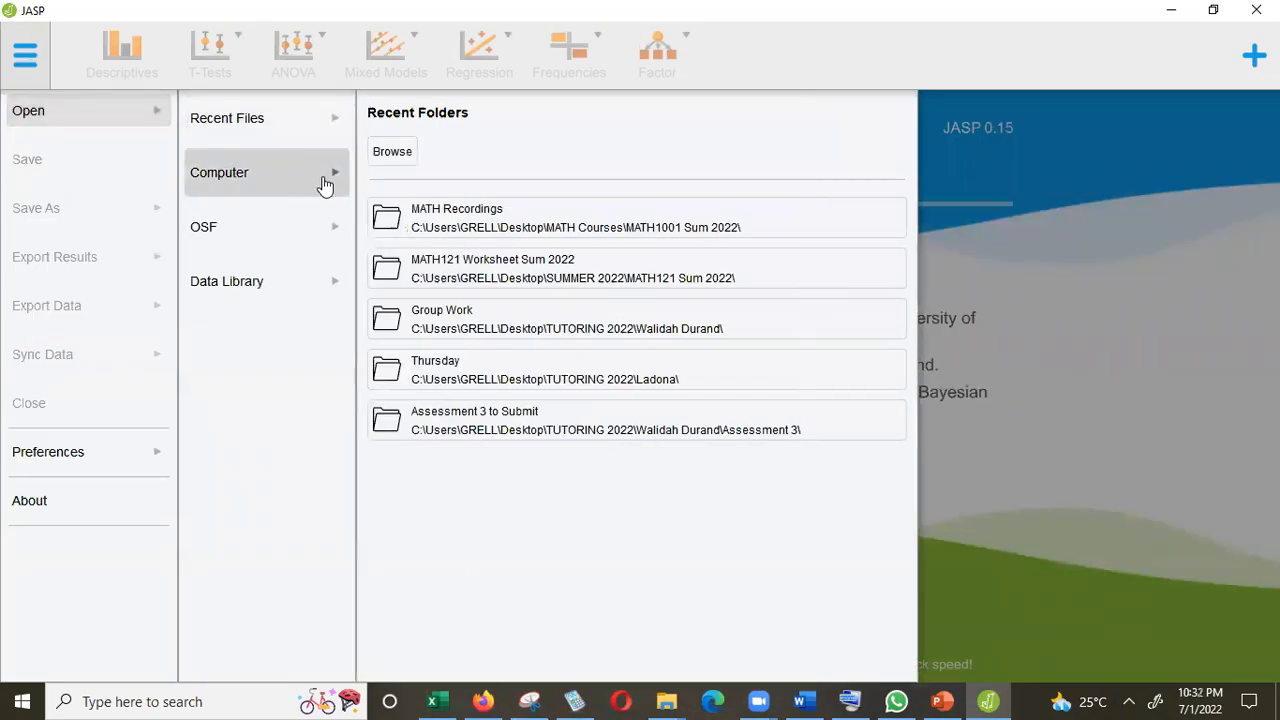
left_click(392, 153)
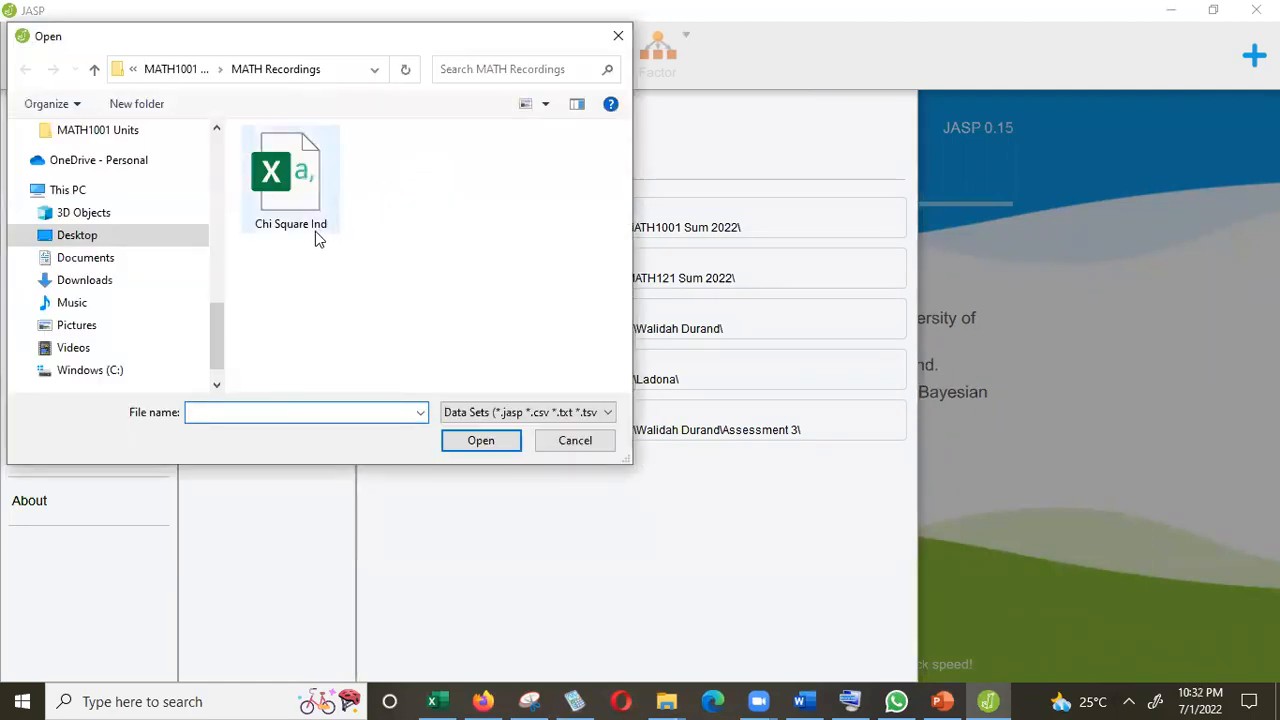
left_click(284, 178)
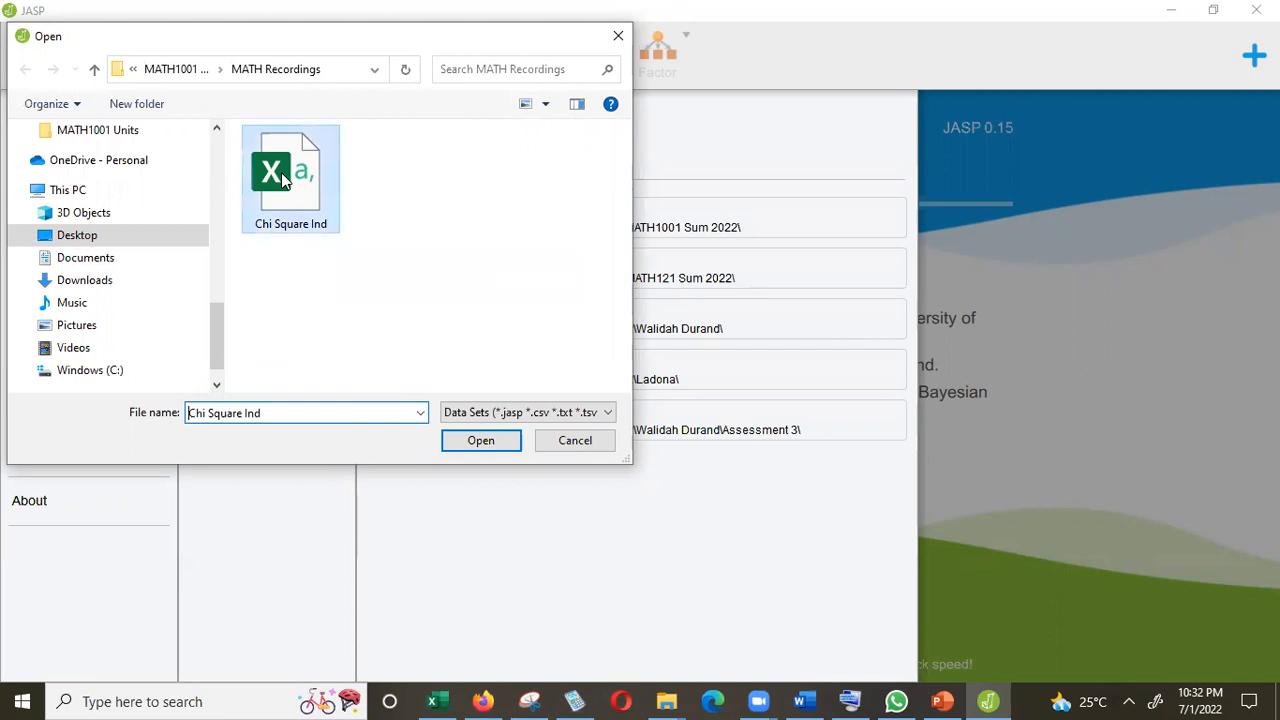
double_click(284, 178)
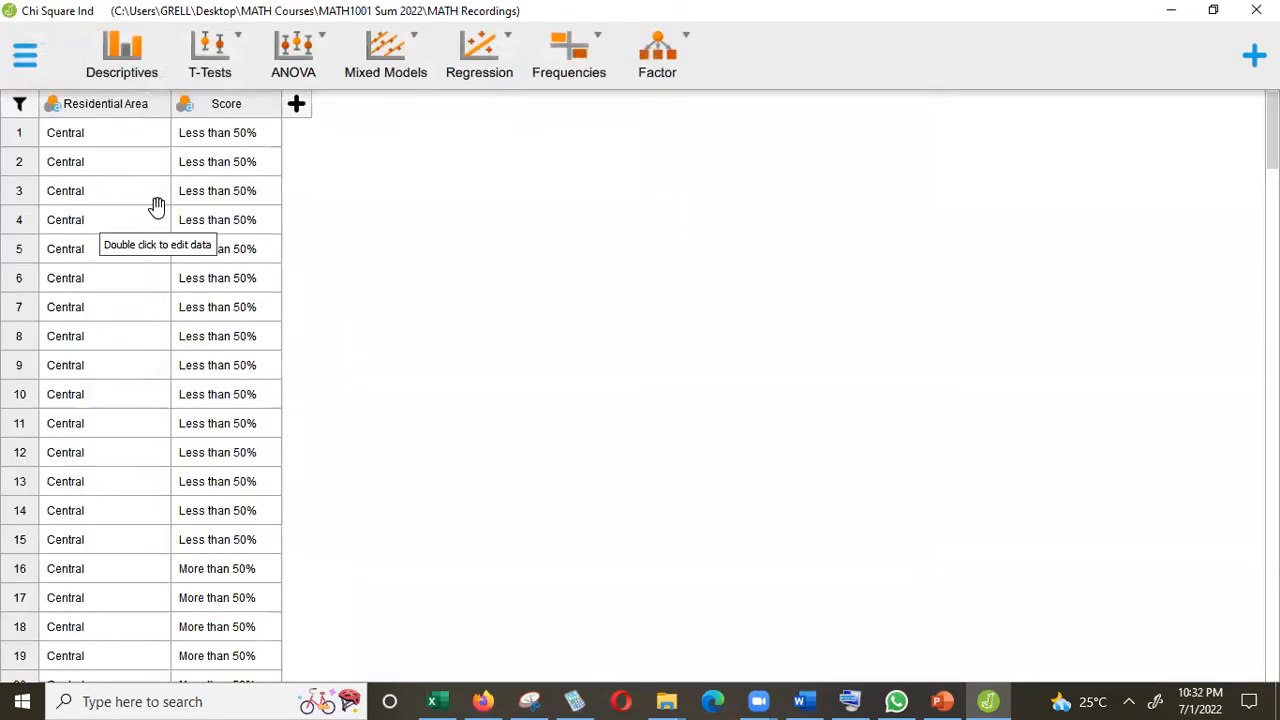
Create a classical Contingency Tables analysis with Residential Area as rows and Score as columns.
left_click(572, 72)
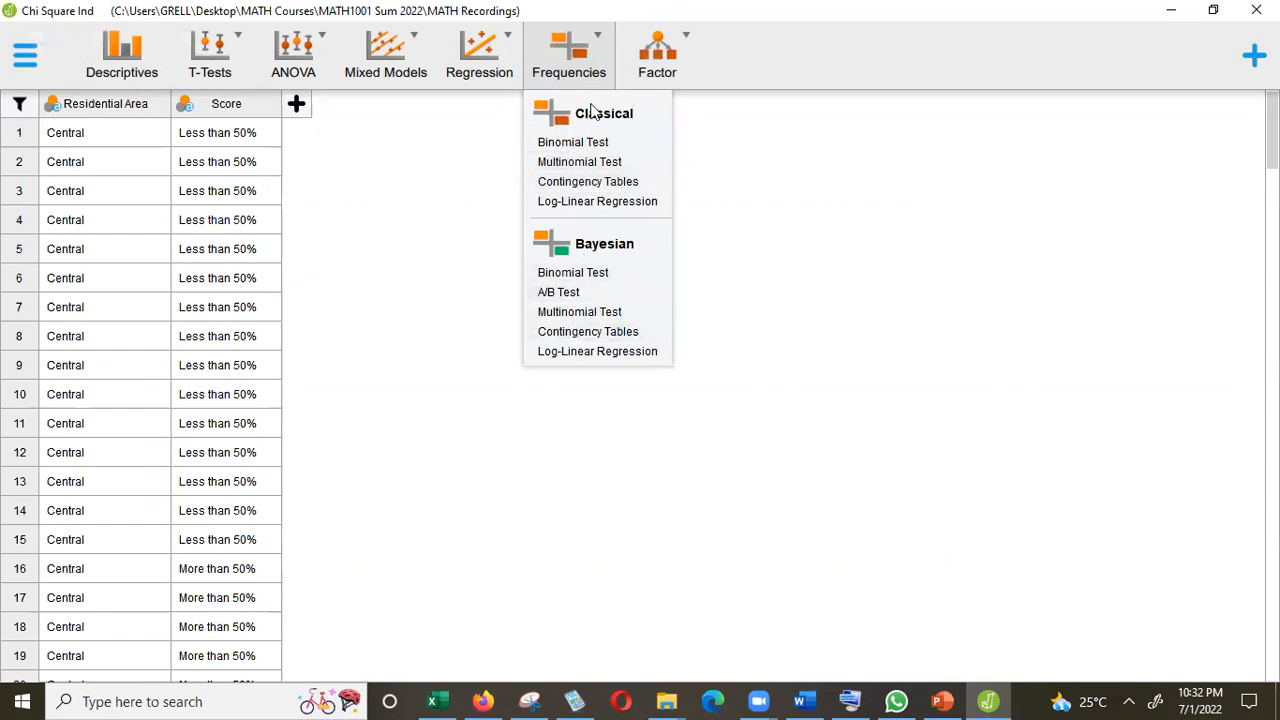
left_click(572, 186)
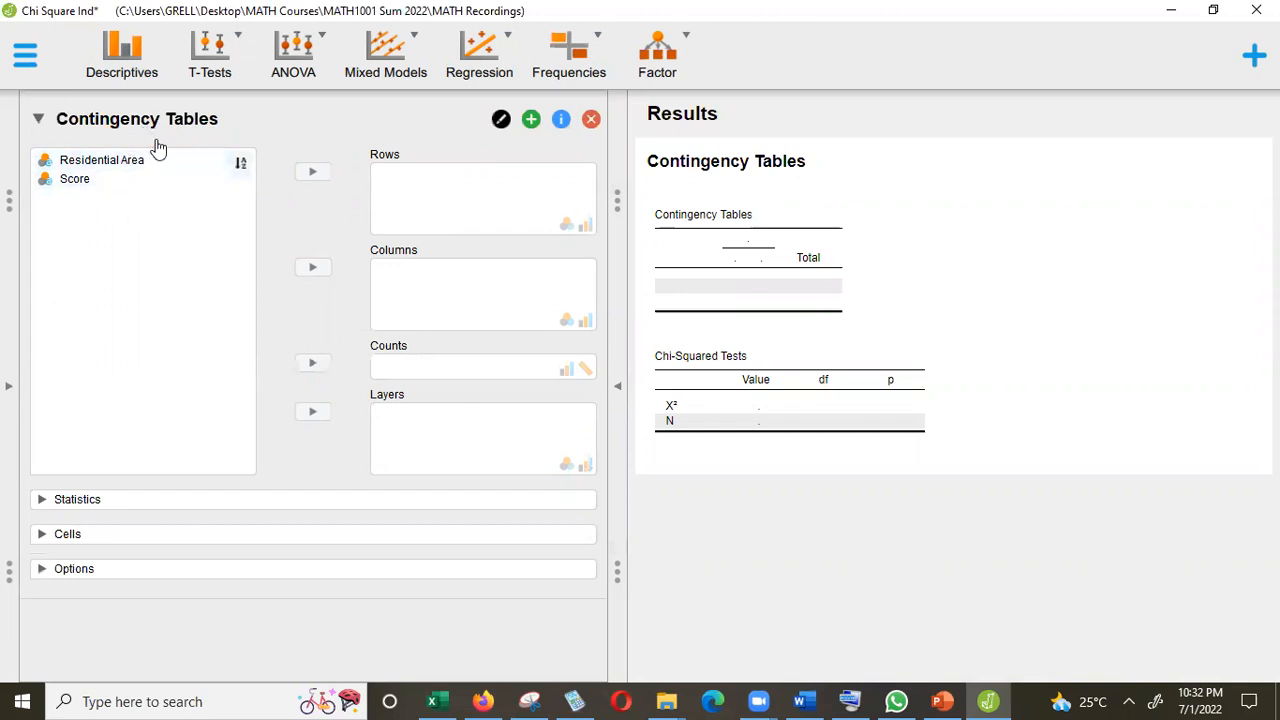
left_click(122, 163)
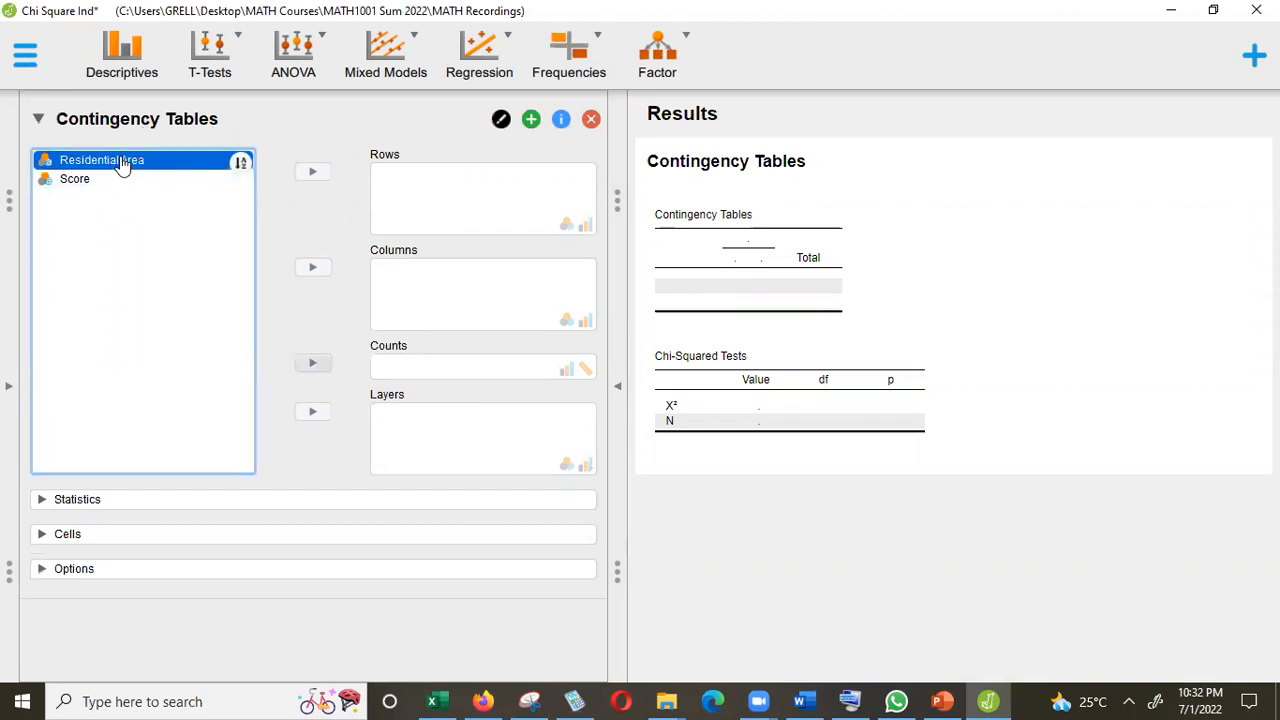
left_click(326, 175)
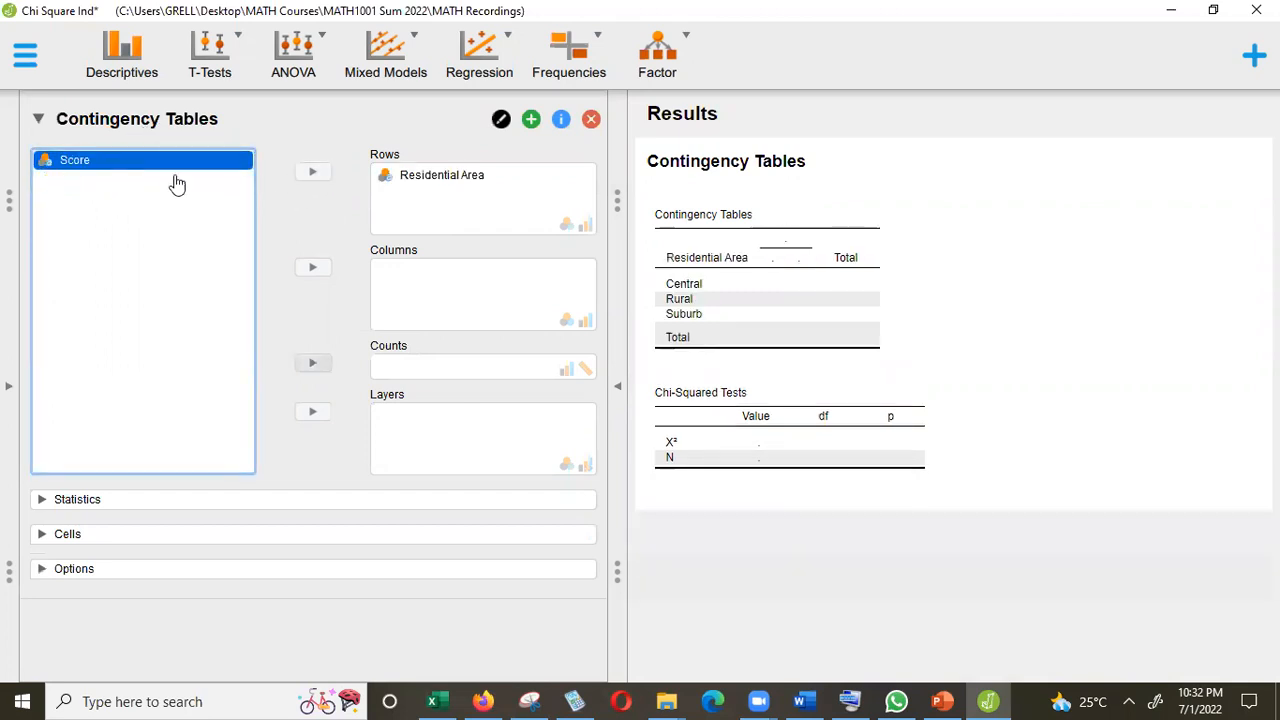
left_click(313, 270)
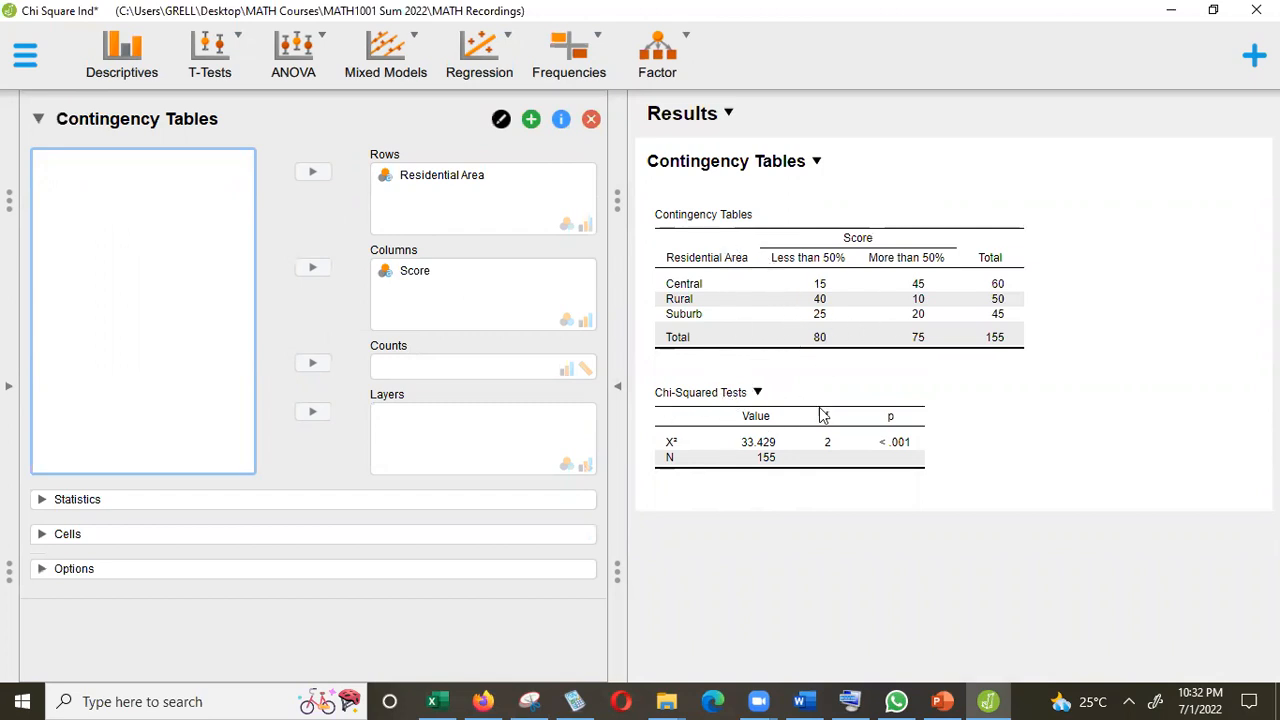
Copy the Chi-Squared Tests table from the results and paste it into the Word document below the hypotheses.
left_click(758, 393)
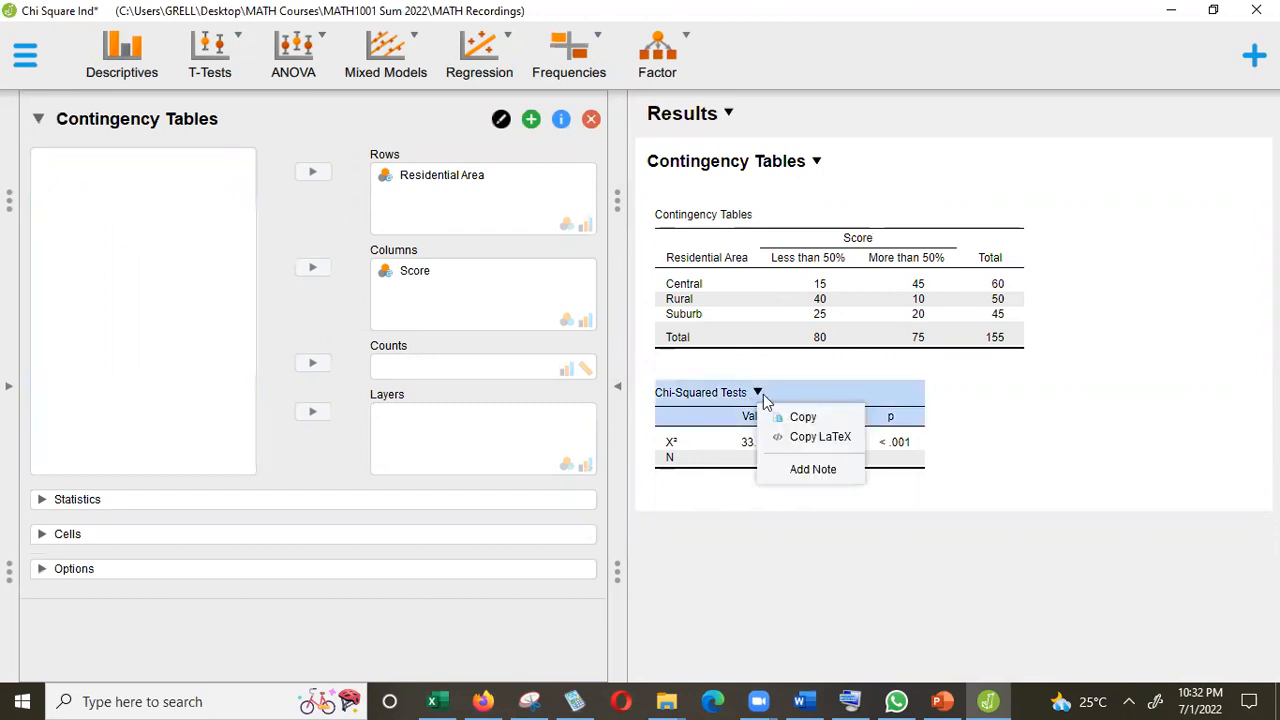
left_click(800, 418)
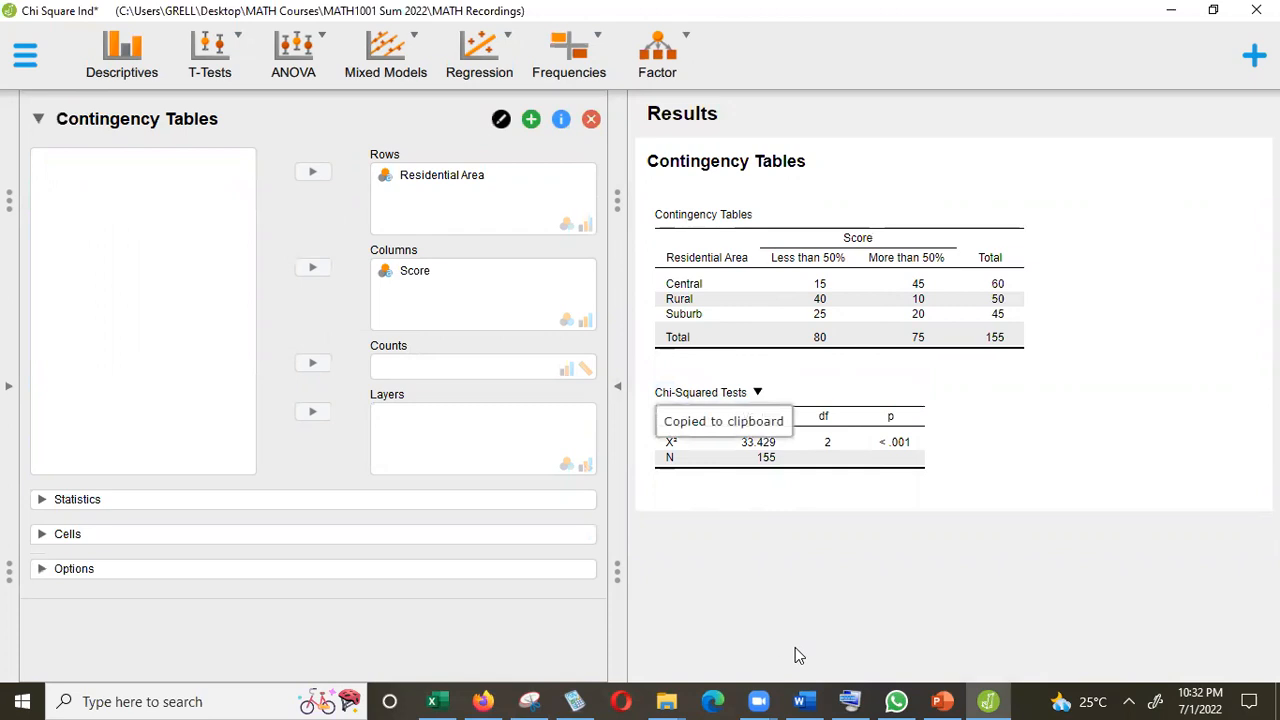
left_click(805, 701)
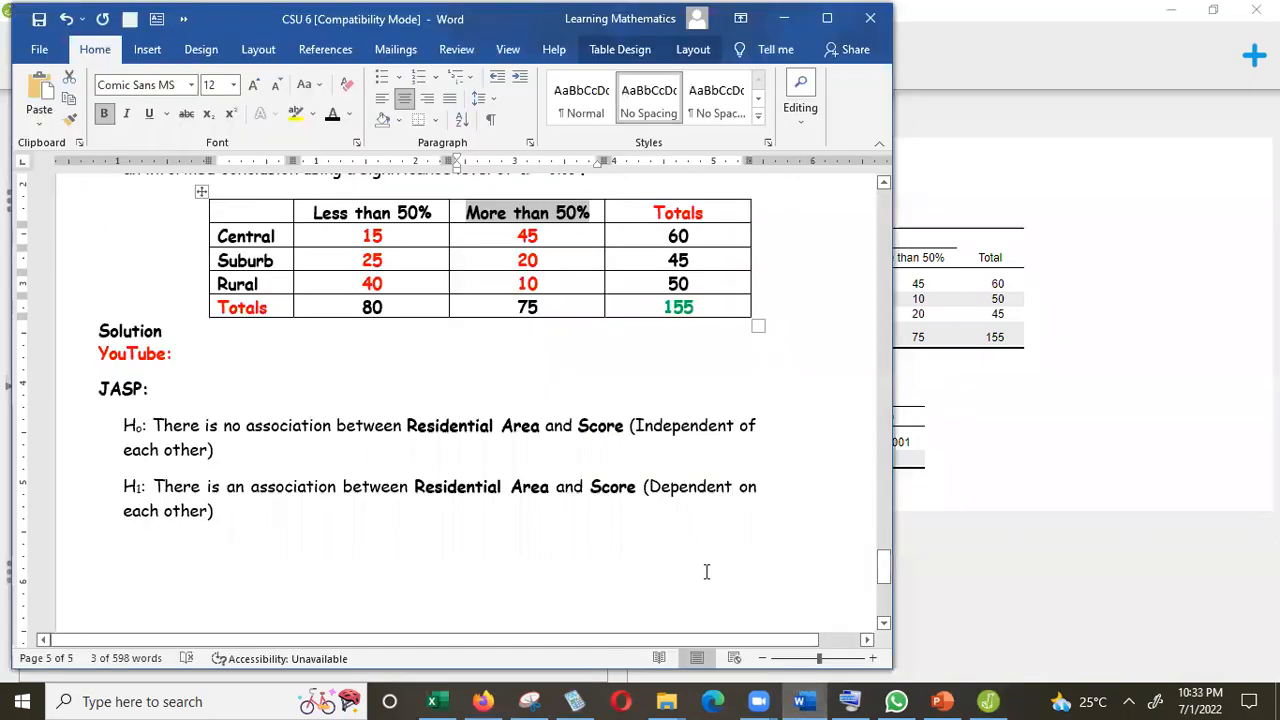
left_click(827, 19)
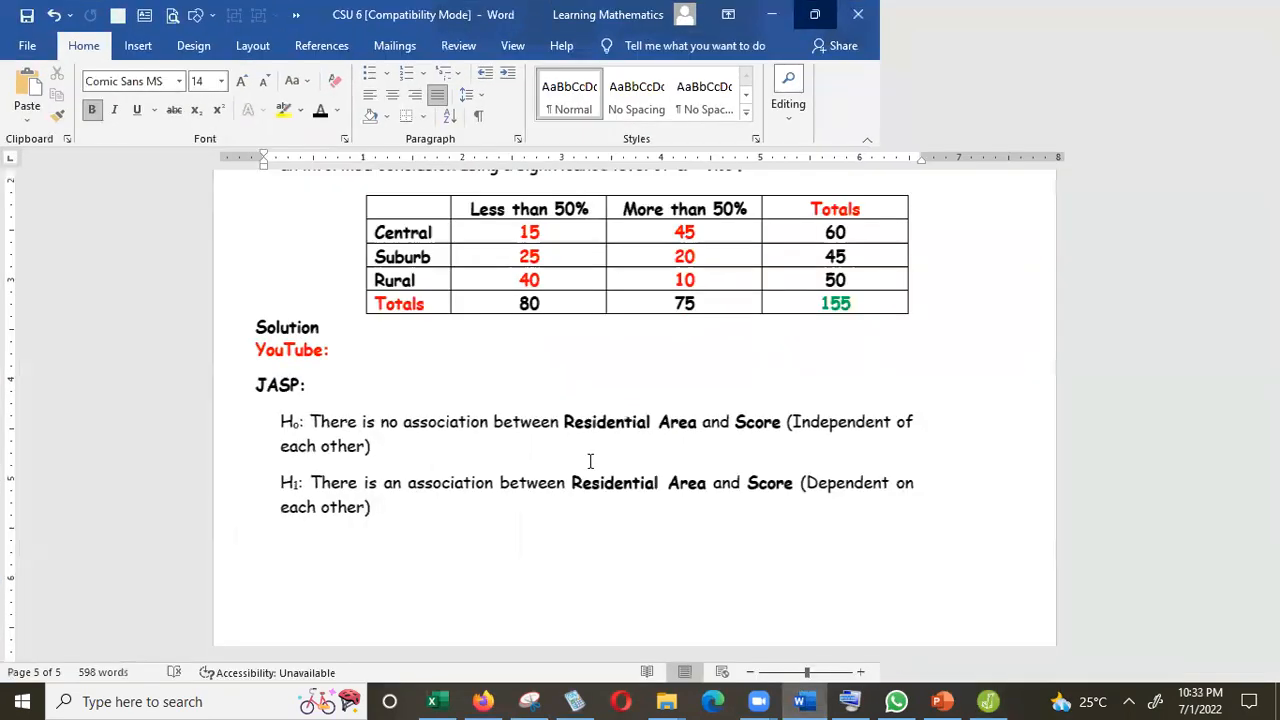
key("ctrl+v")
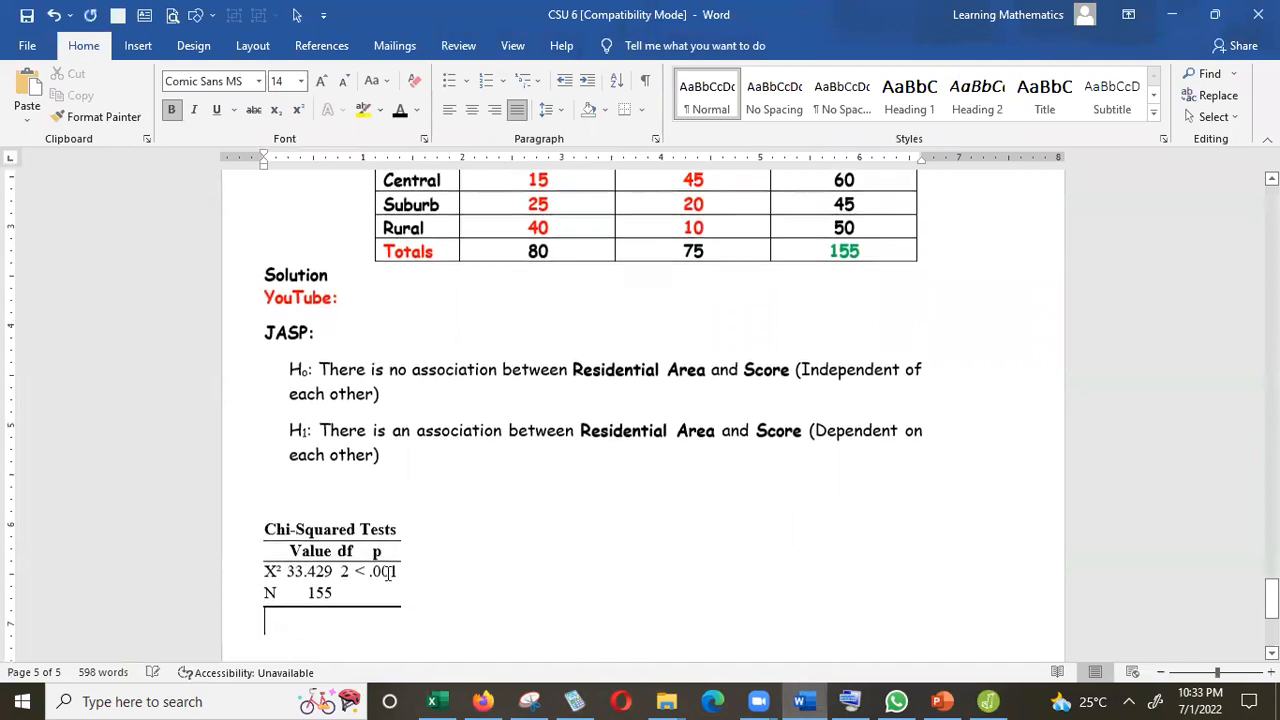
Move the pasted table toward the centre of the page and edit its p value to read < 0.001.
left_click_drag(258, 515, 513, 485)
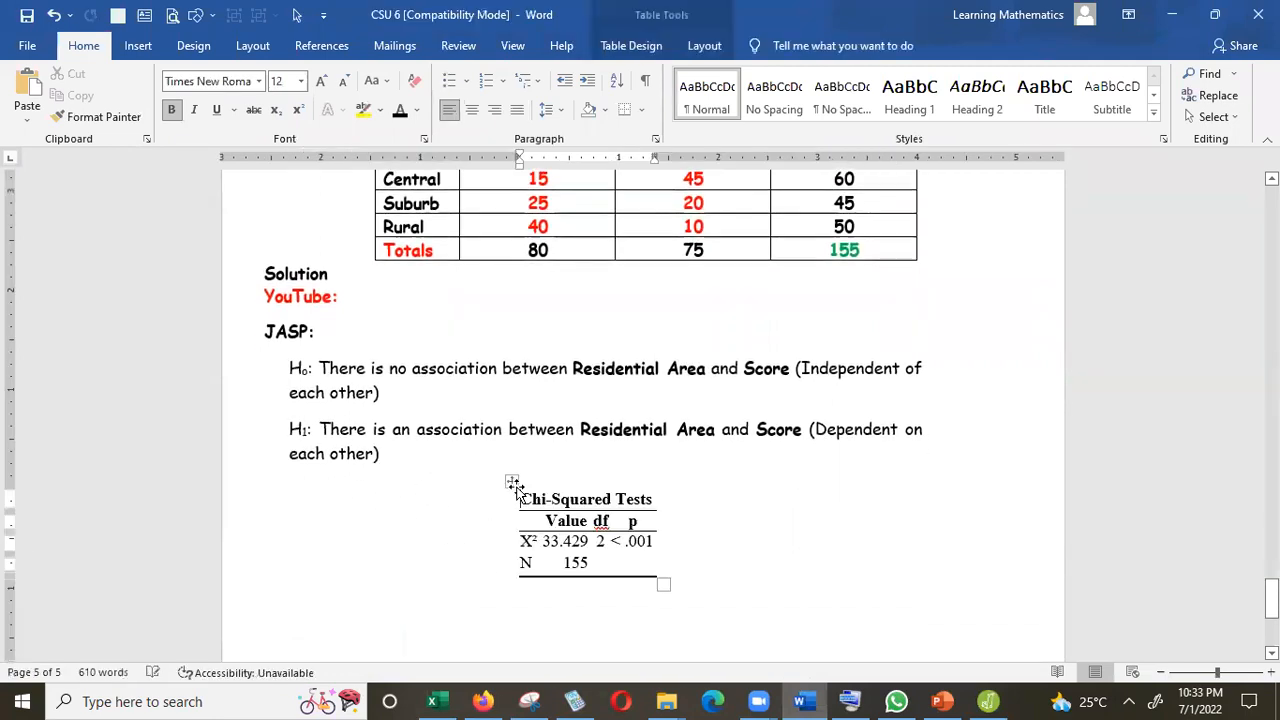
left_click(629, 540)
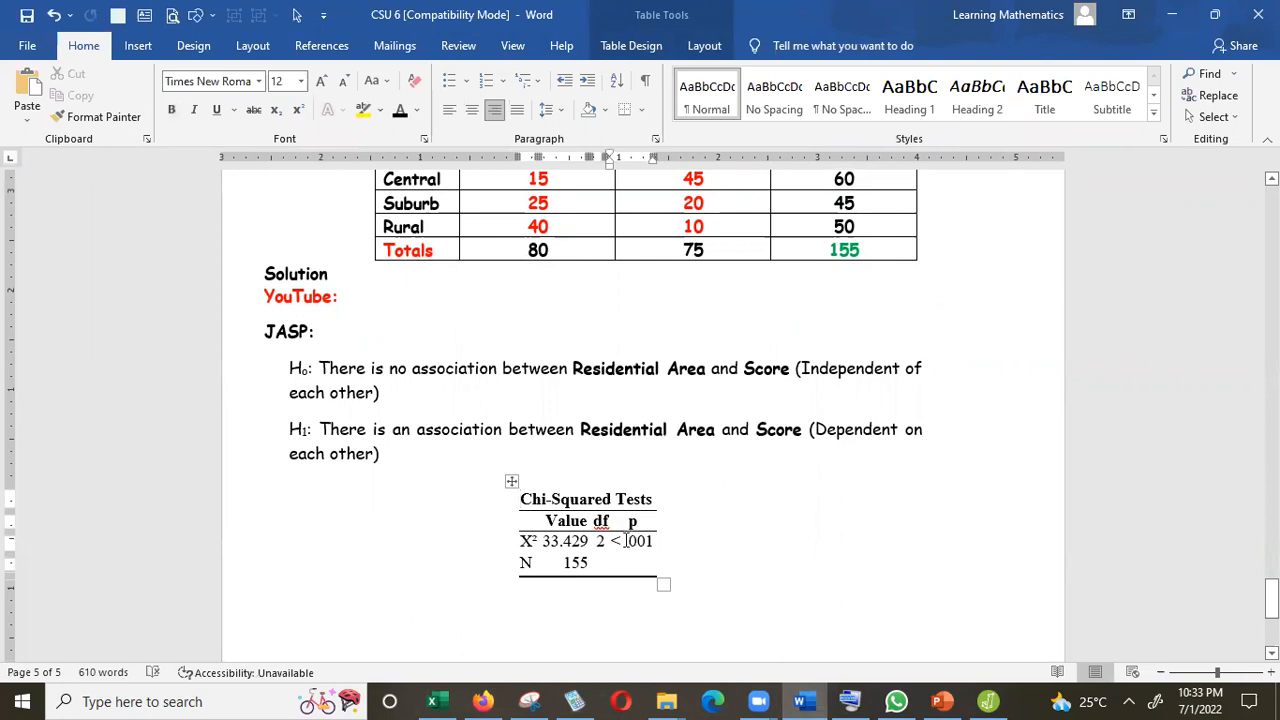
type("0")
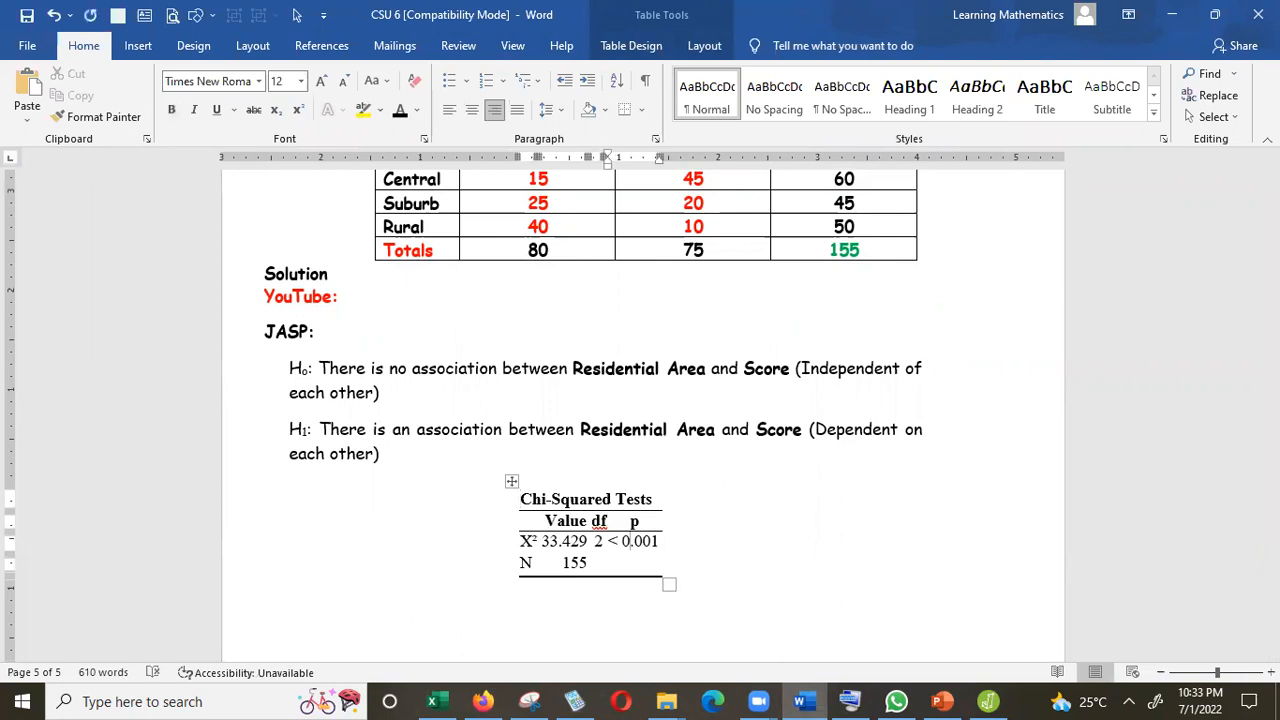
Make the 0.001 p value in the pasted table bold.
key("shift+Right")
key("shift+Right")
key("shift+Right")
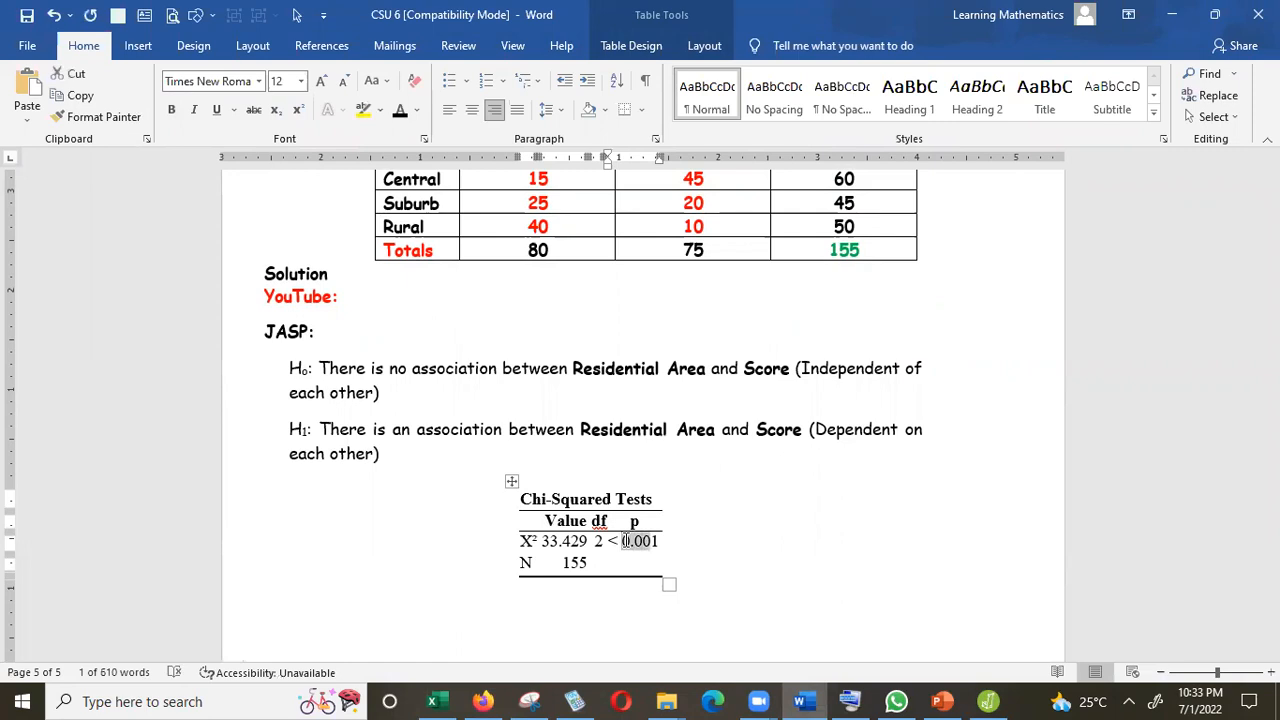
left_click(173, 112)
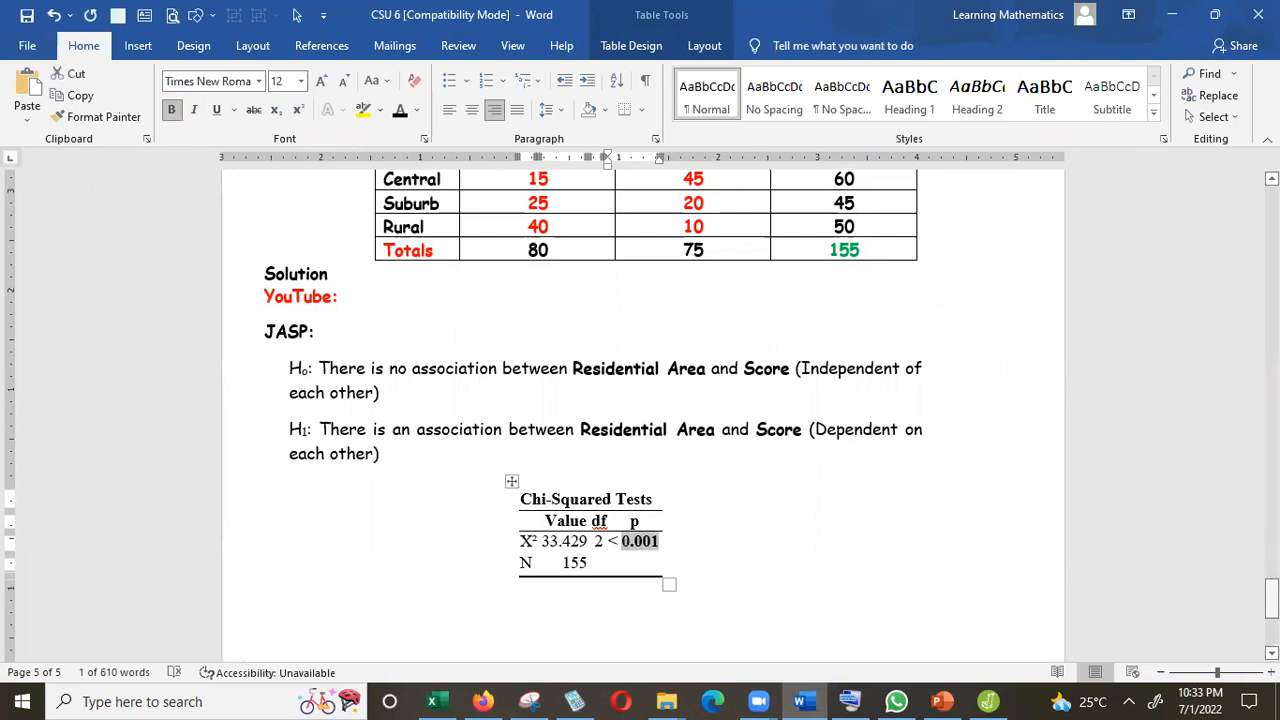
Review the example question, then the decision criterion and conclusion slides in the PowerPoint presentation.
scroll(640, 410, "up", 4)
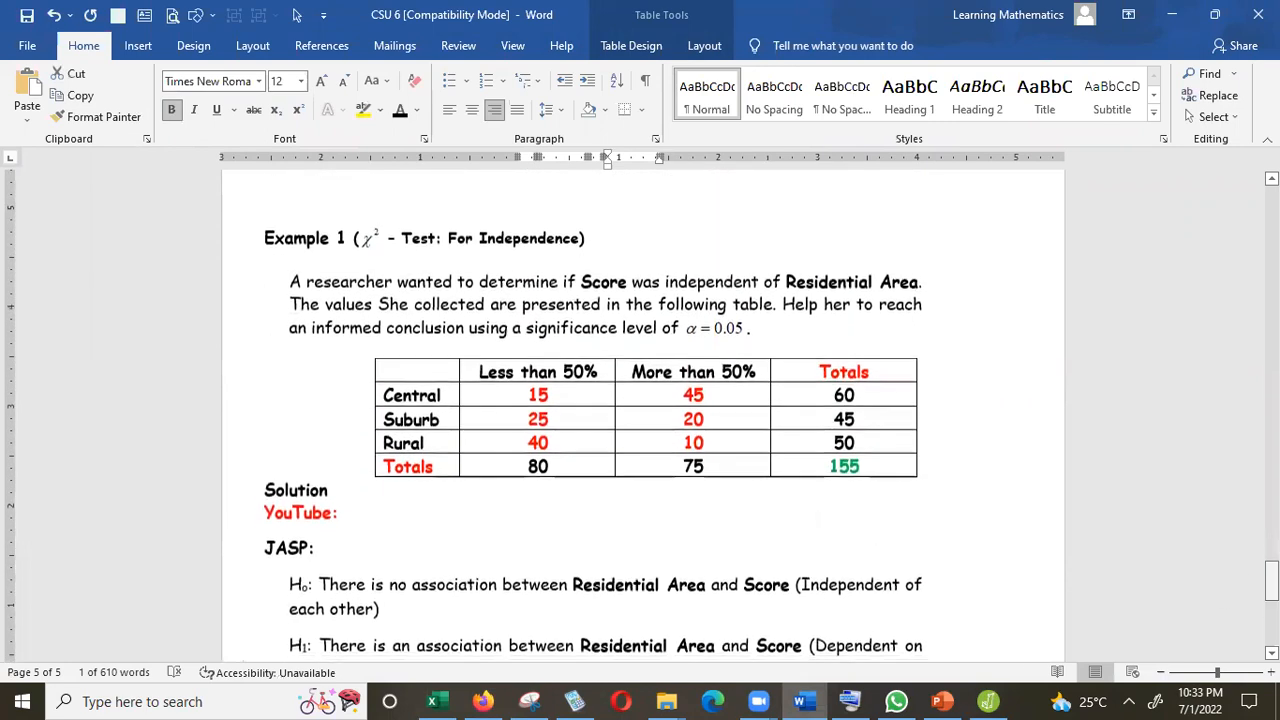
left_click_drag(1271, 580, 1271, 605)
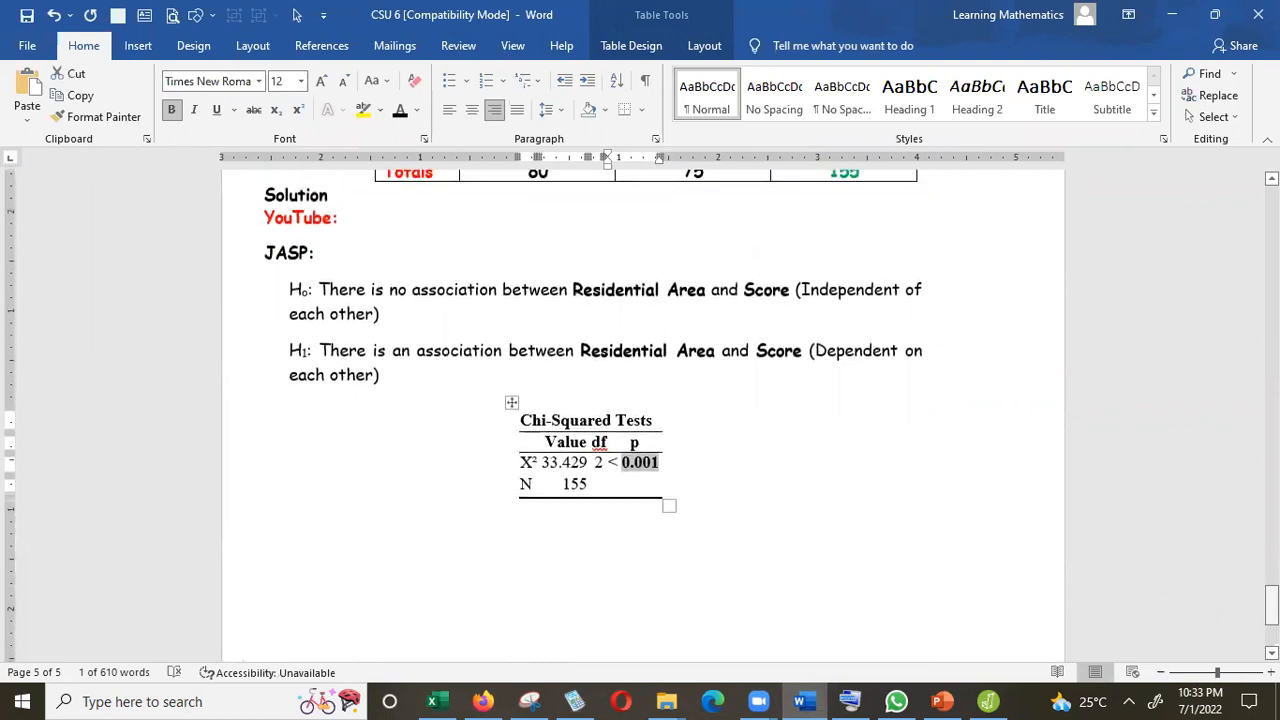
left_click(950, 701)
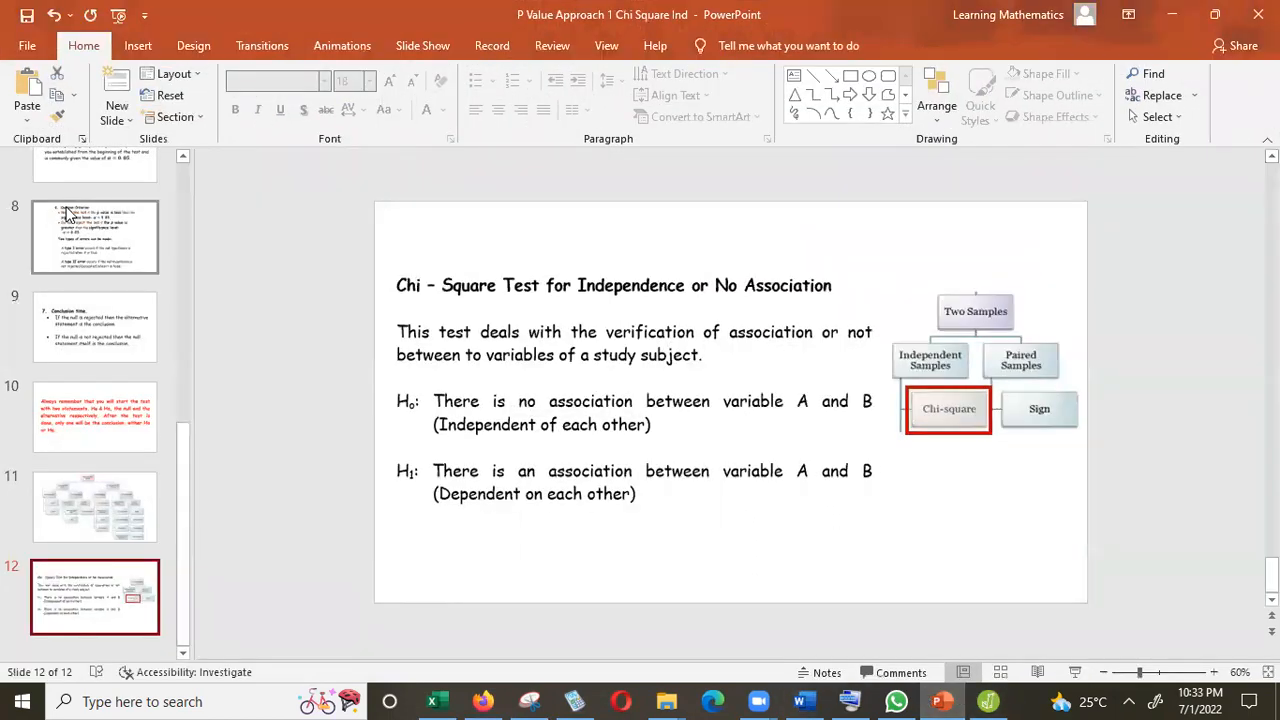
left_click(95, 237)
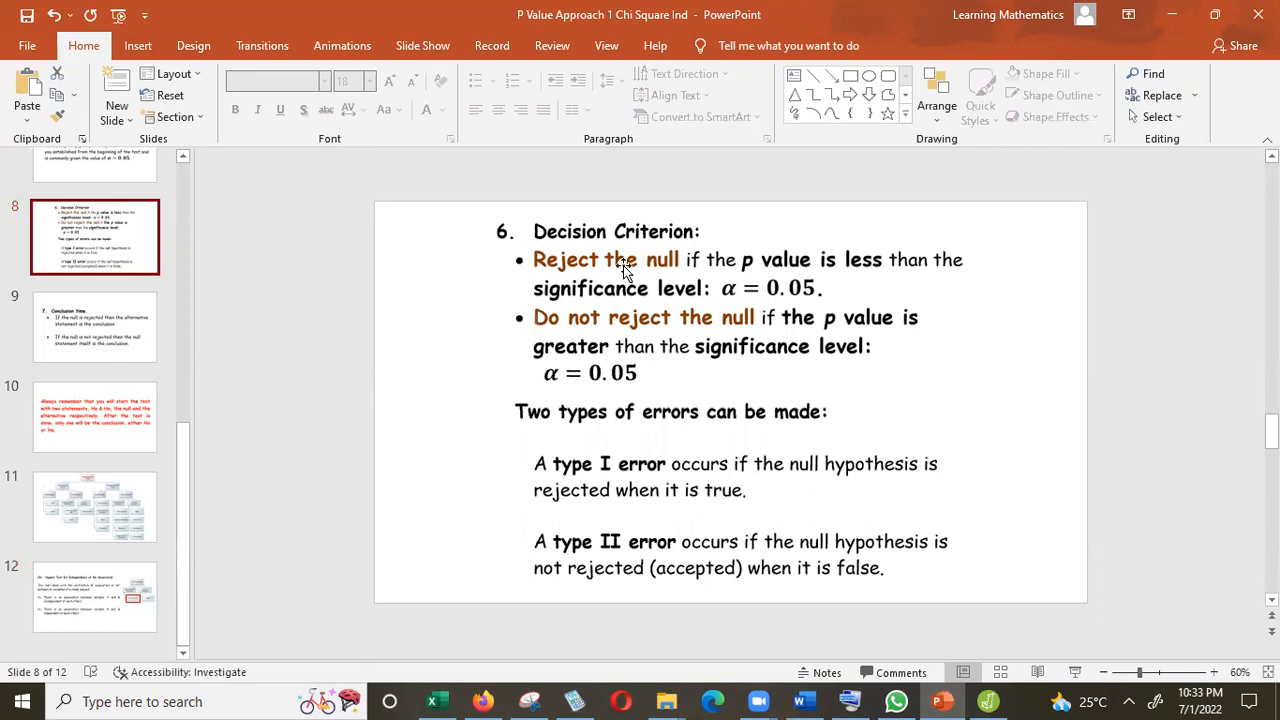
scroll(437, 377, "down", 1)
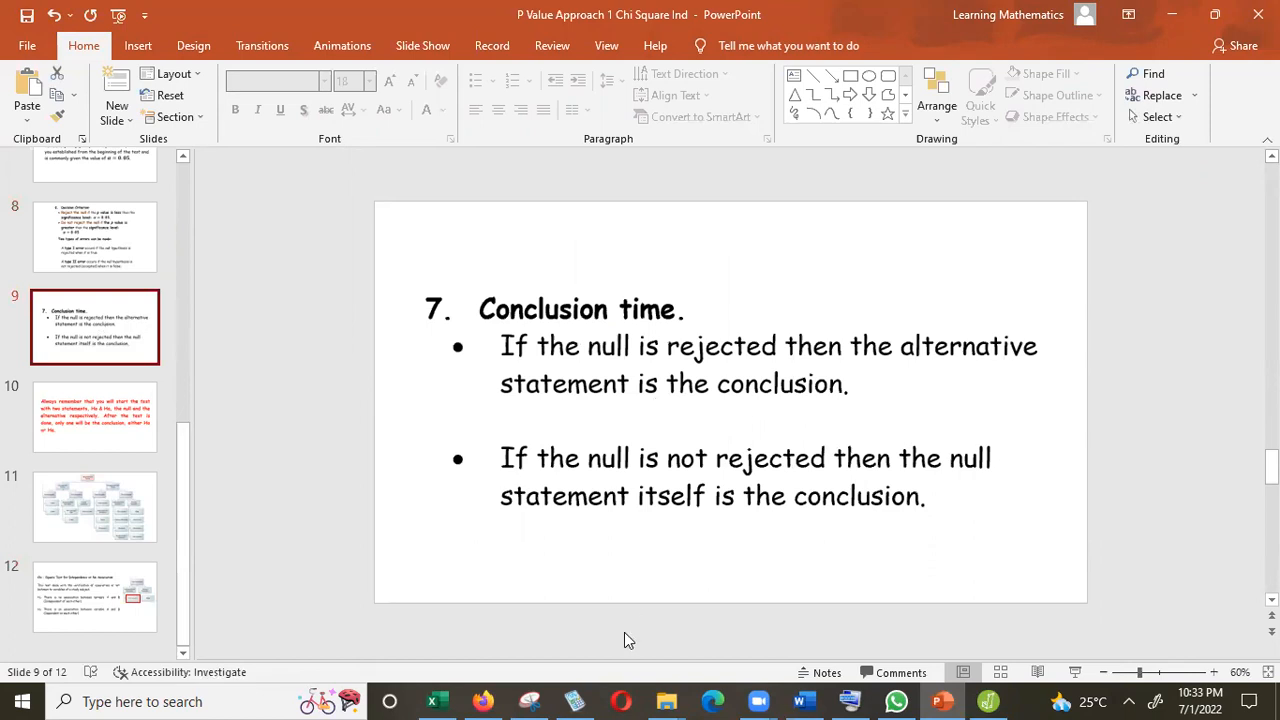
left_click(801, 700)
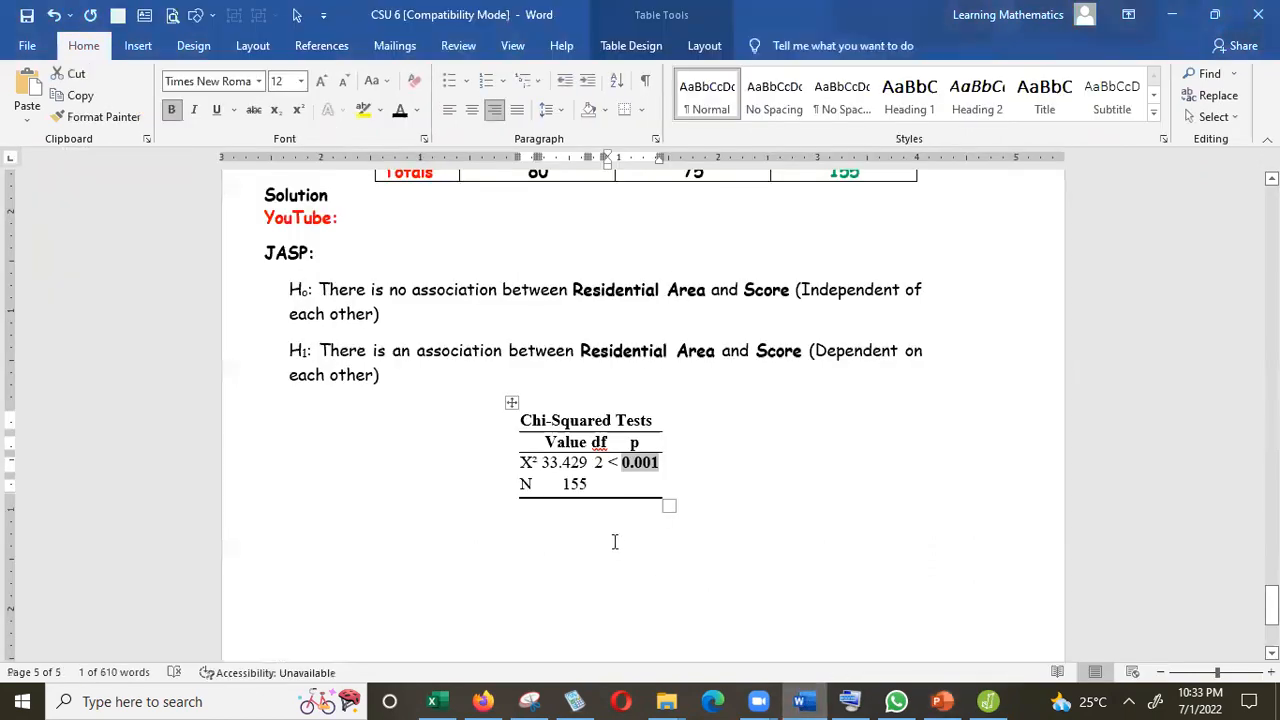
Start a conclusion line below the table reading "Since the p value of".
left_click(504, 551)
type("S")
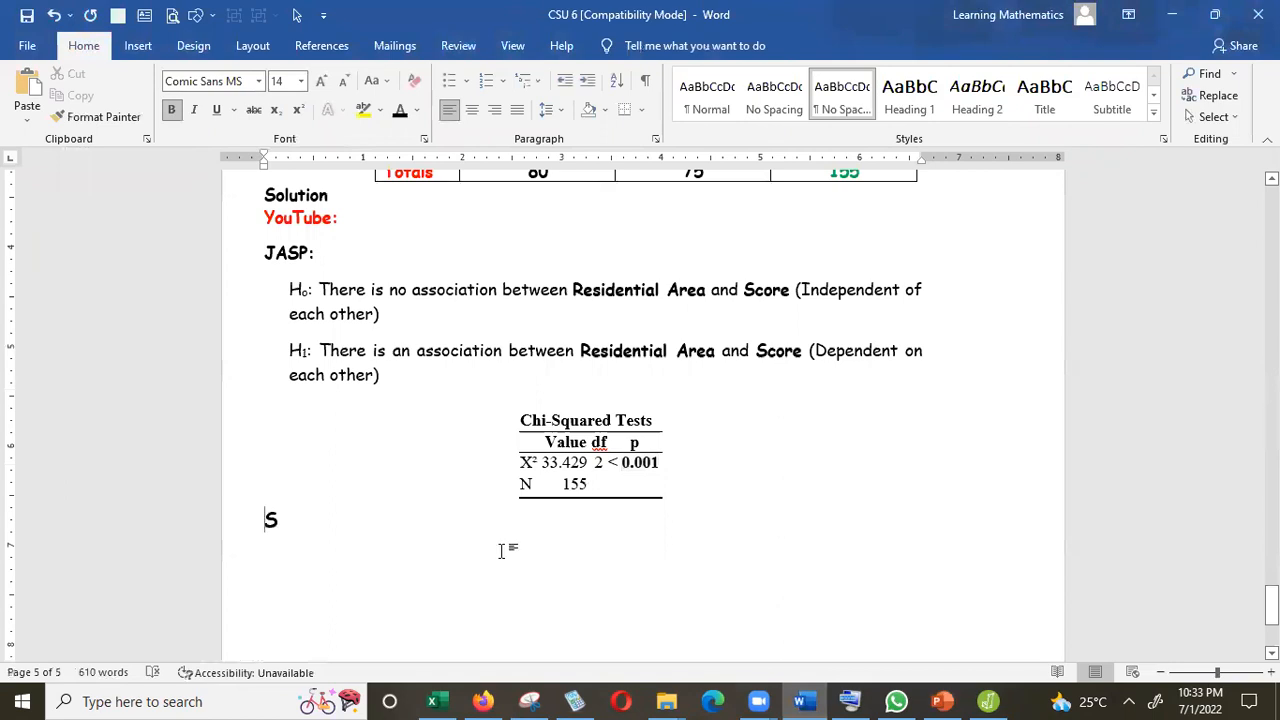
type("ince")
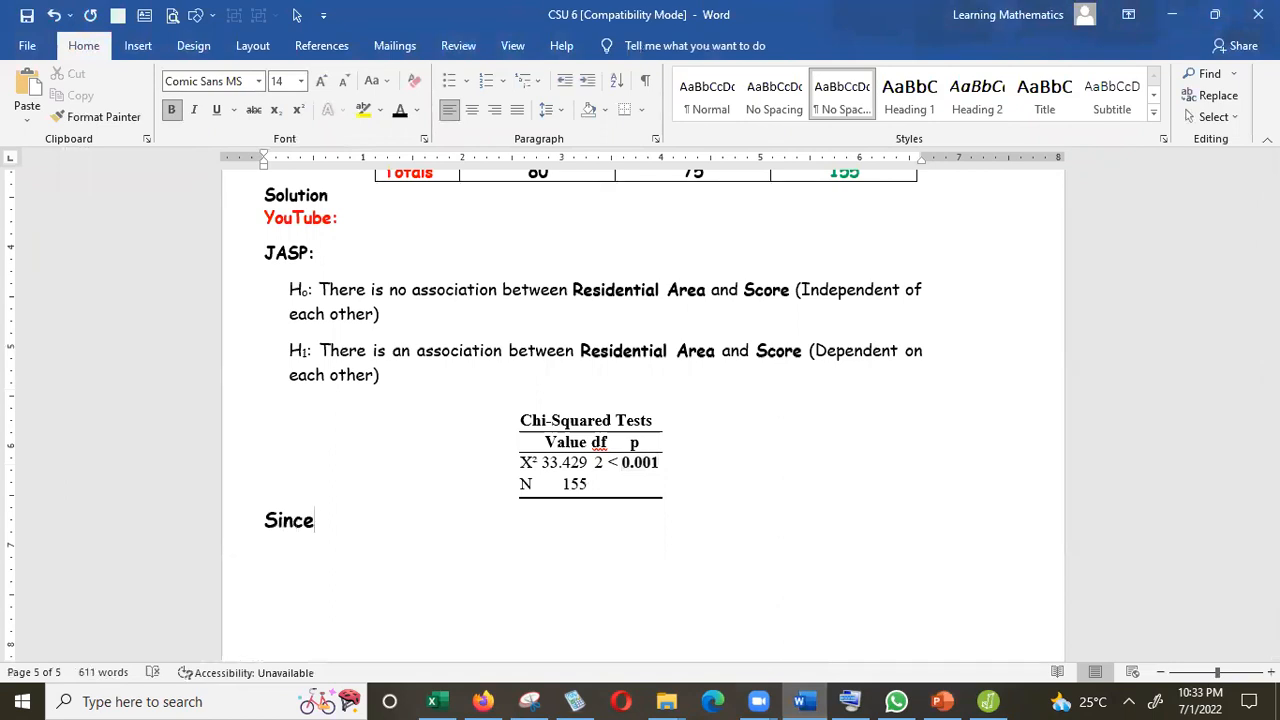
left_click(850, 700)
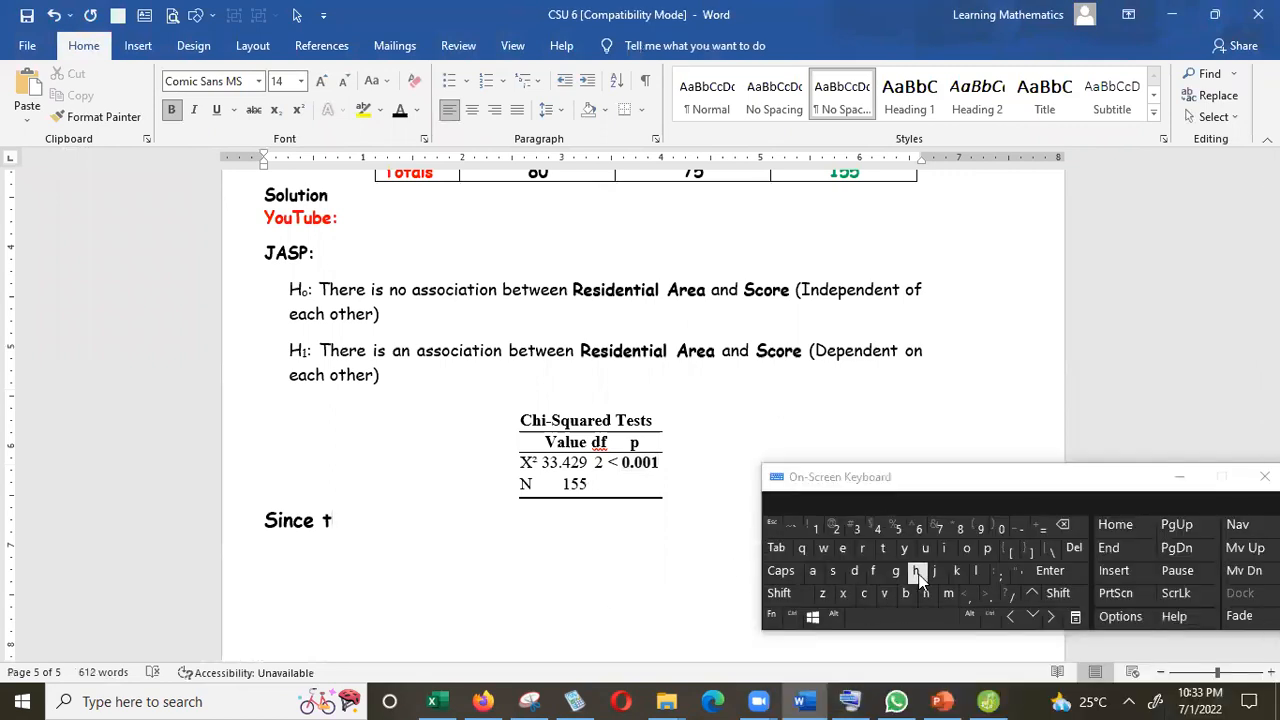
left_click(917, 573)
type("e p v")
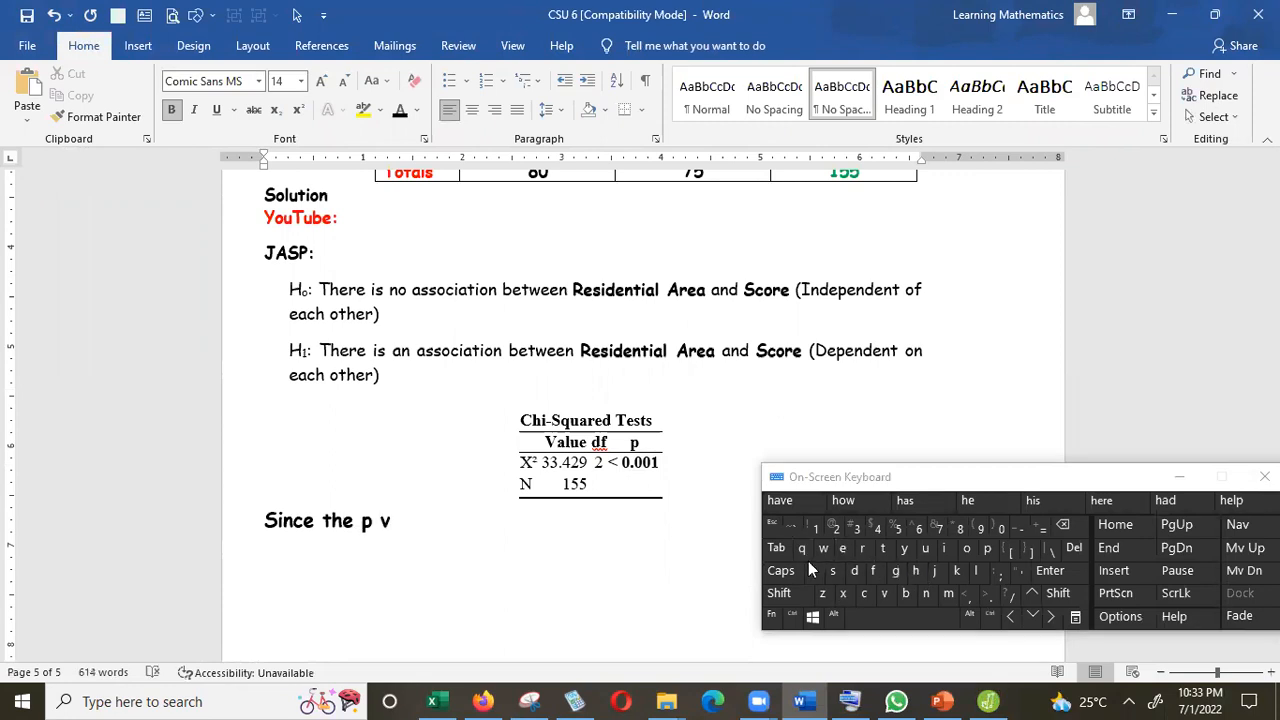
left_click(812, 571)
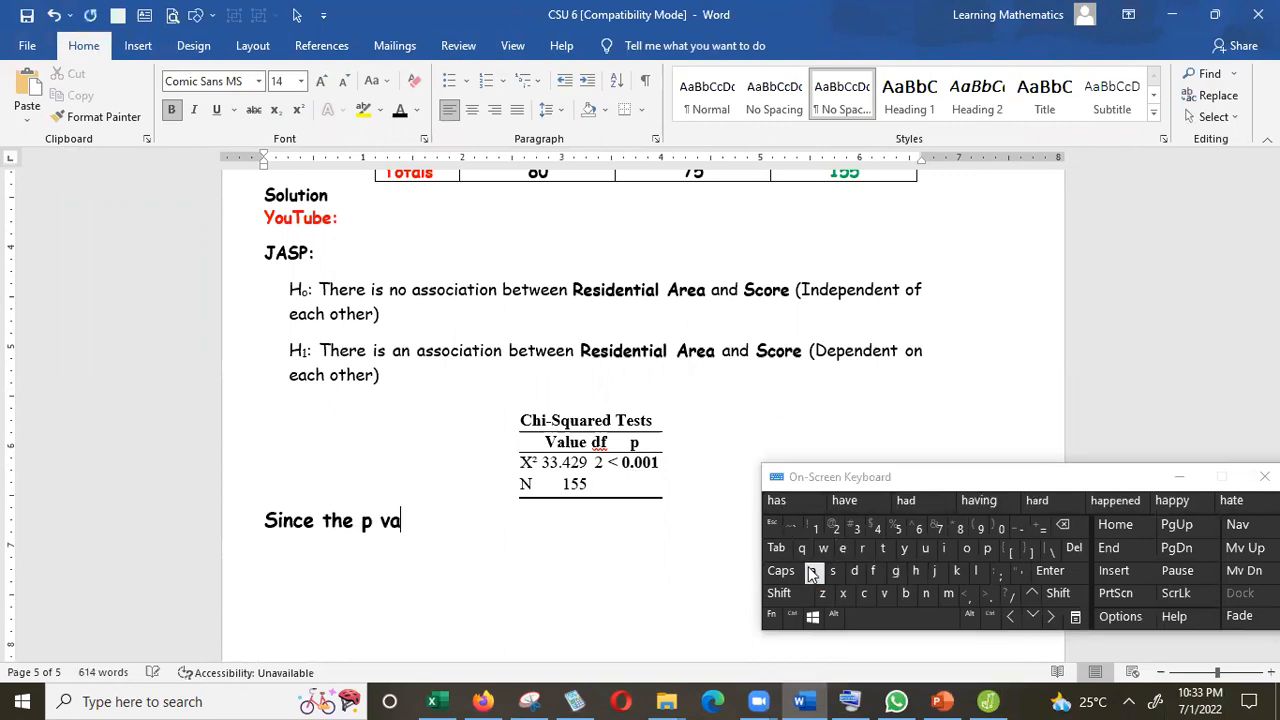
type("lue of")
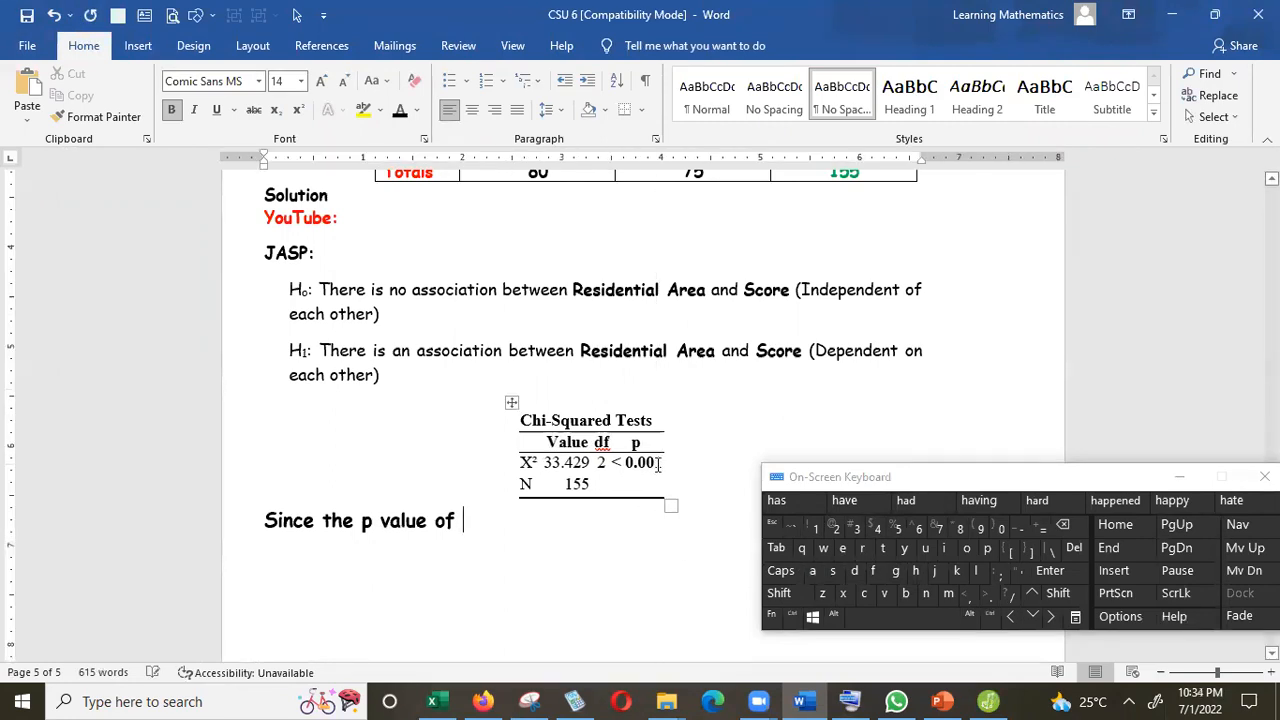
type(" 0.00")
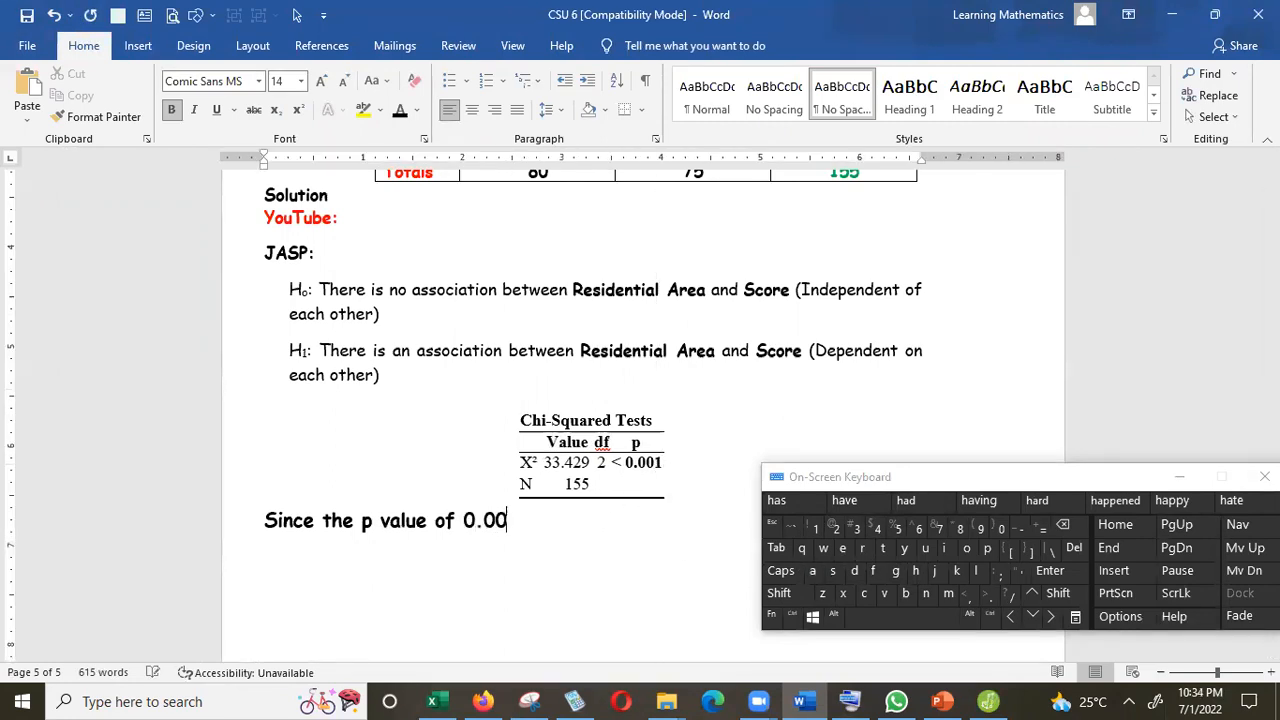
type("1 is less t")
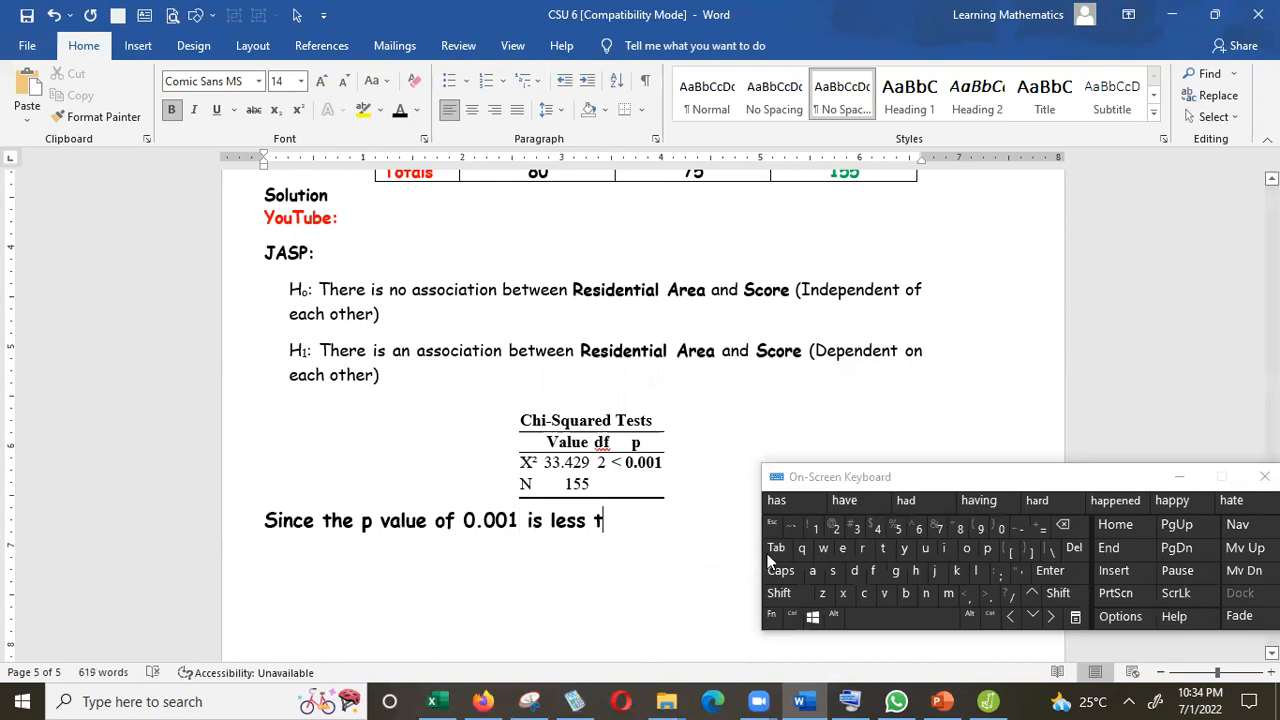
type("h")
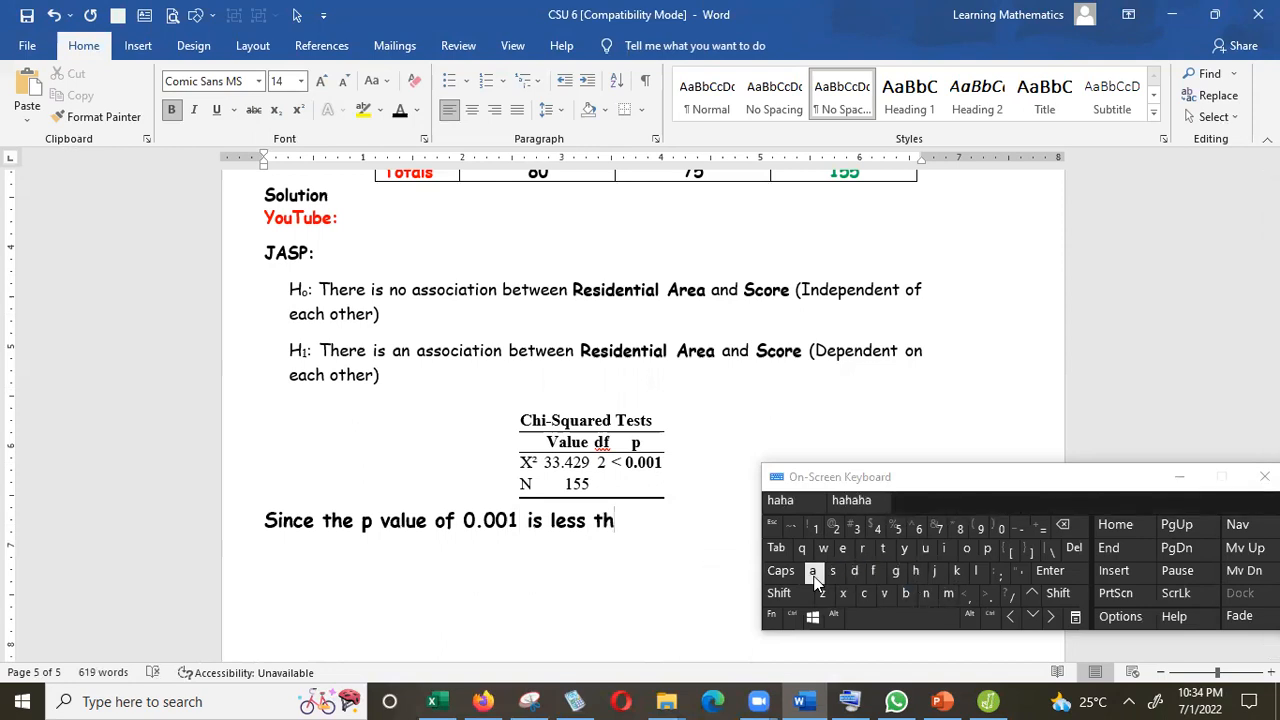
type("an t")
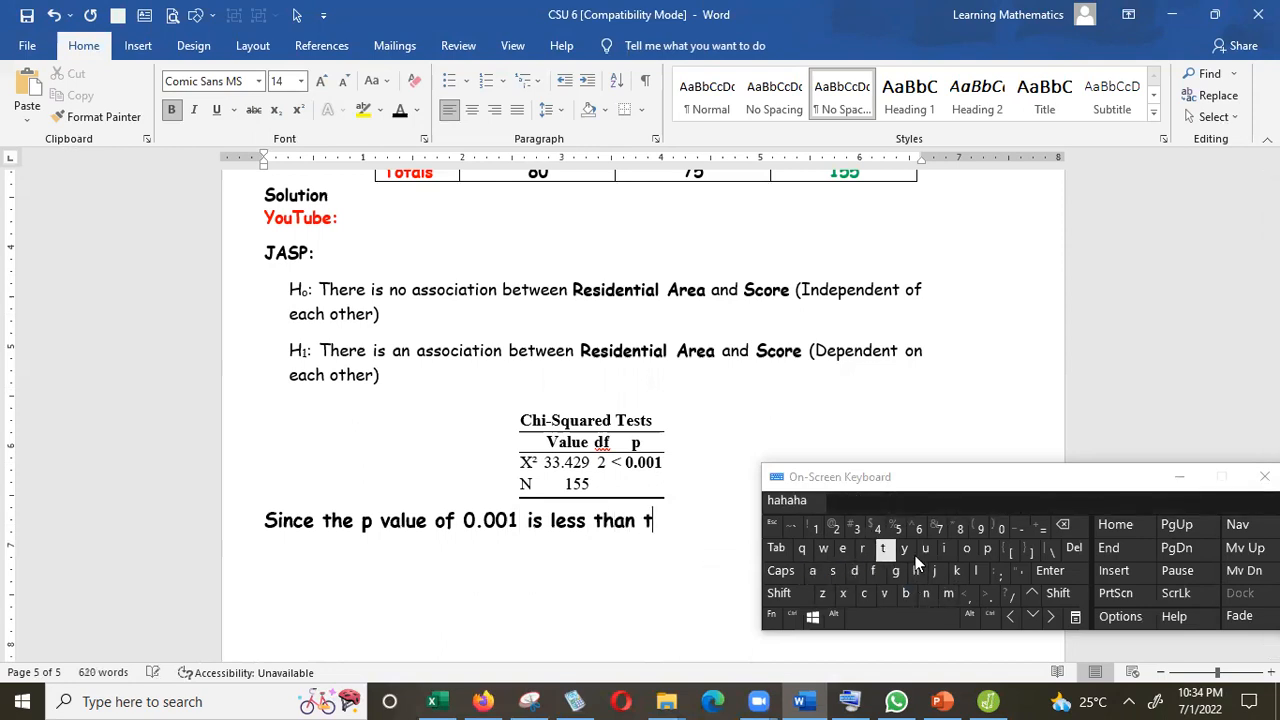
type("he")
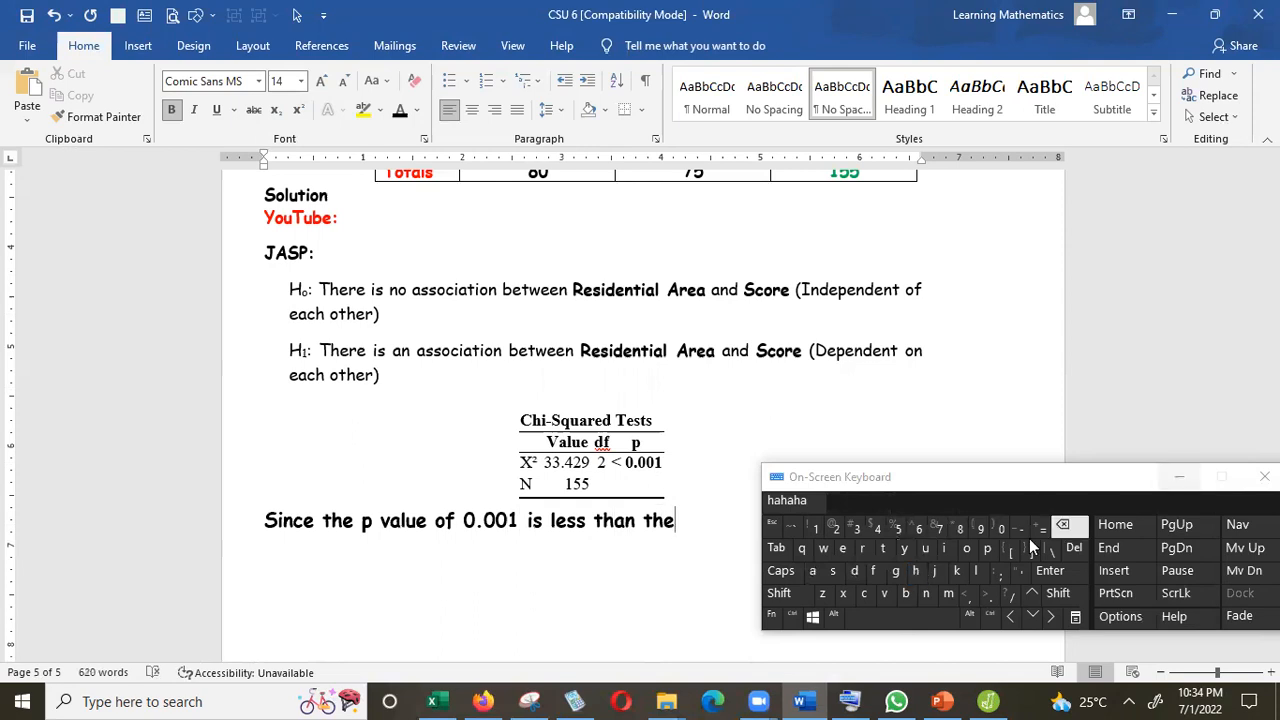
Continue the conclusion with "0.001 is less than the" and close the on-screen keyboard.
left_click(1233, 485)
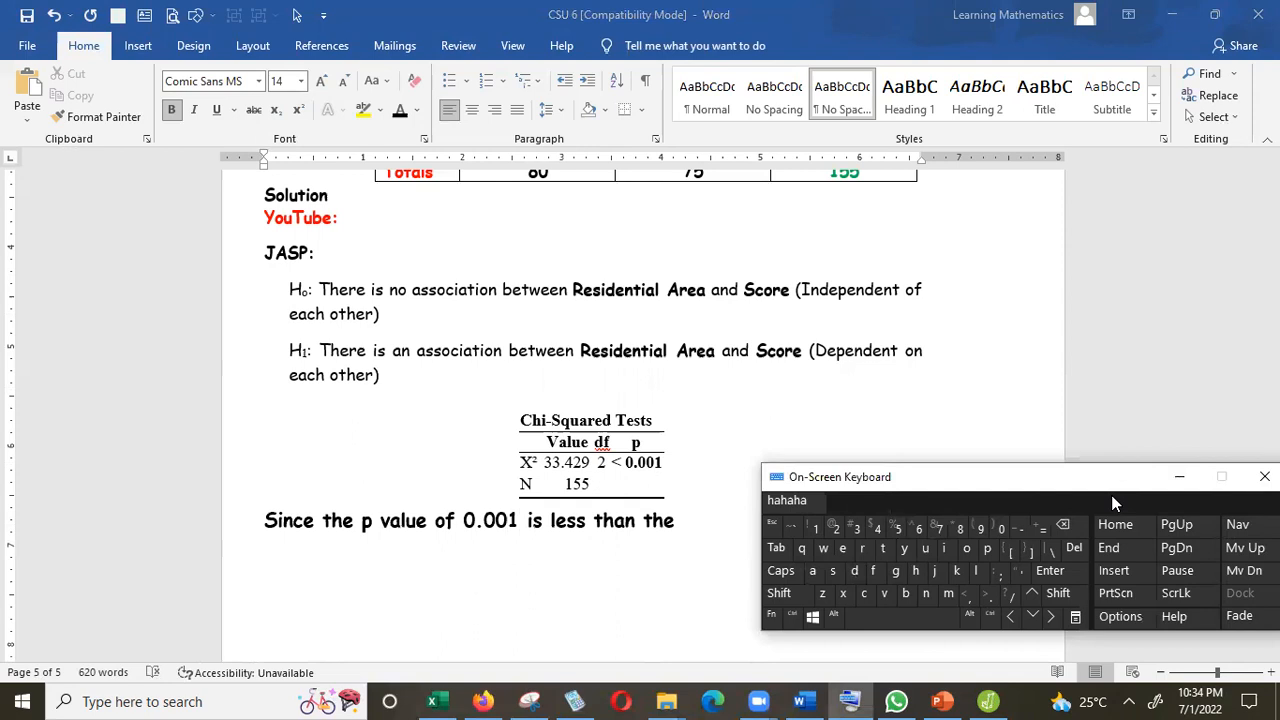
left_click(1179, 477)
Copy "significance level of α = 0.05" from the question and paste it as text at the end of the conclusion.
left_click_drag(1272, 601, 1272, 560)
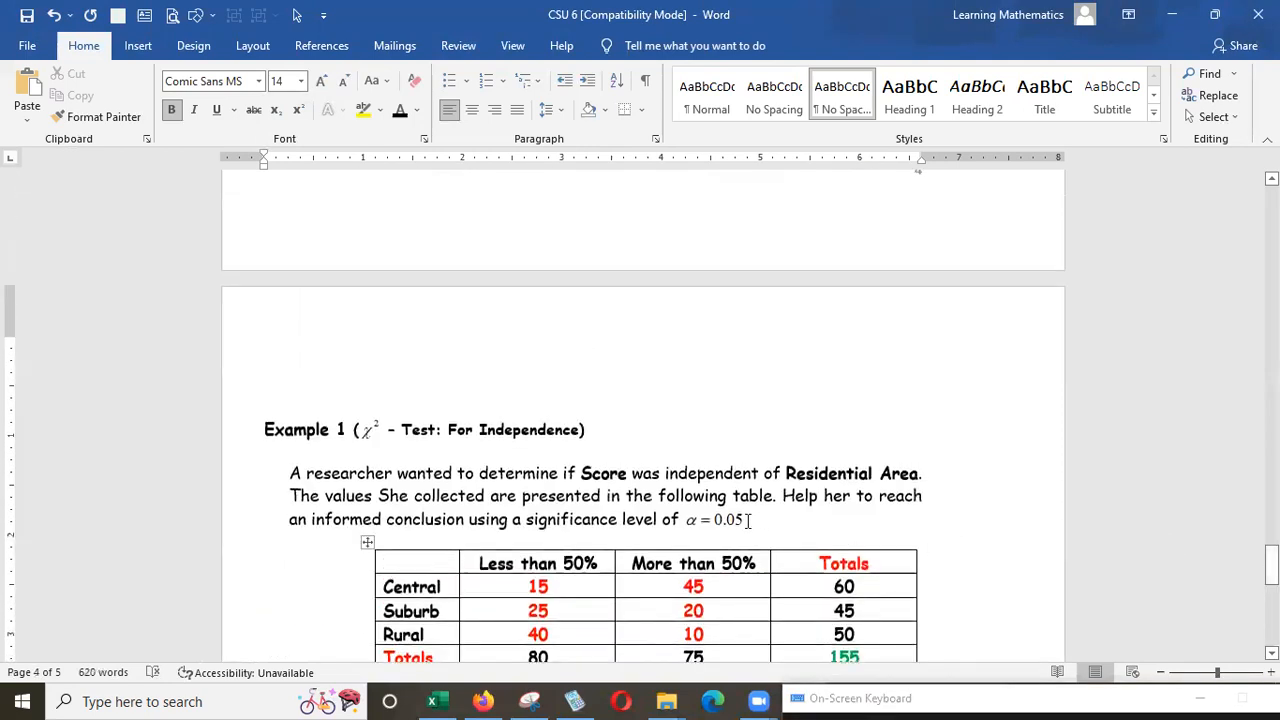
left_click_drag(748, 520, 540, 527)
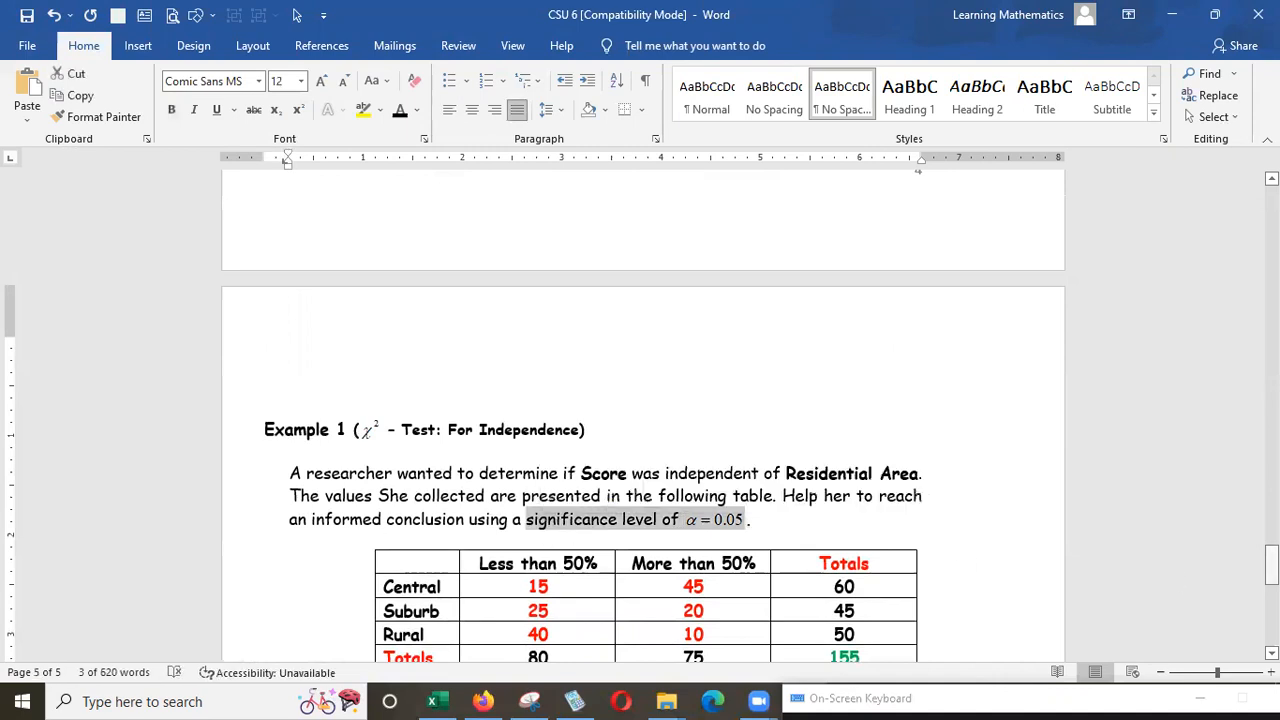
scroll(695, 472, "down", 12)
scroll(695, 472, "up", 2)
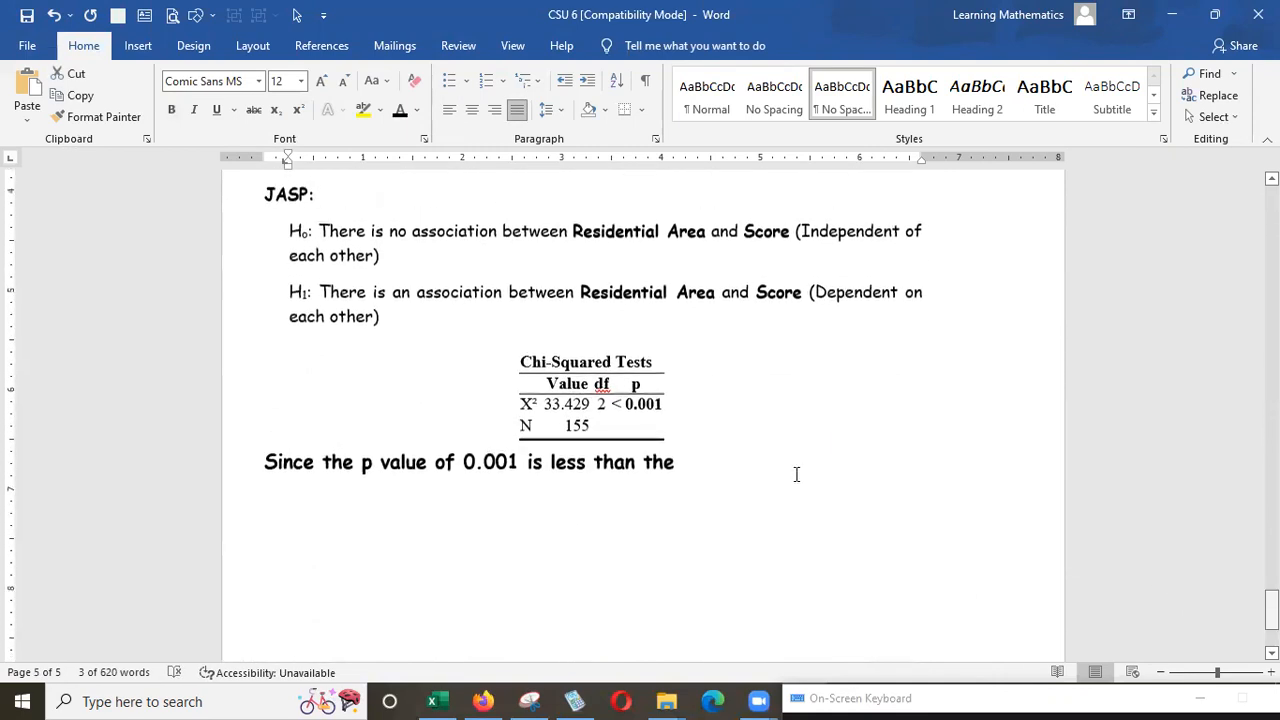
left_click(693, 472)
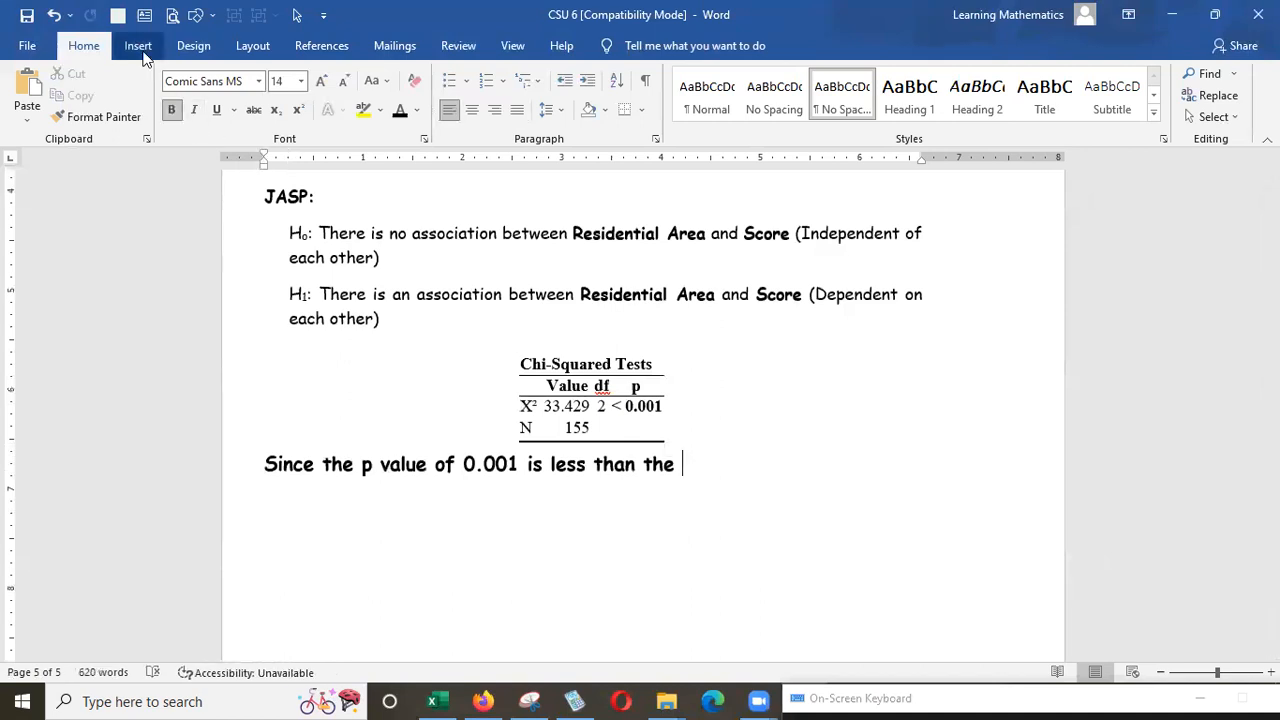
left_click(27, 118)
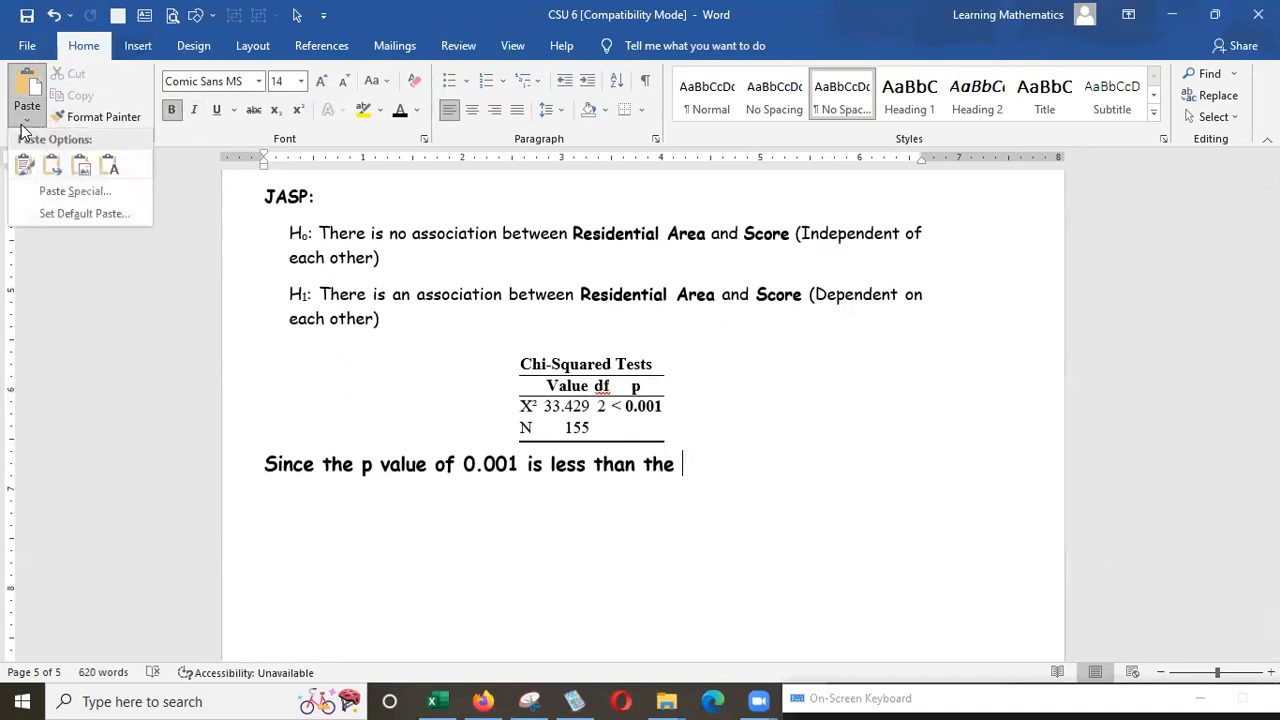
left_click(105, 165)
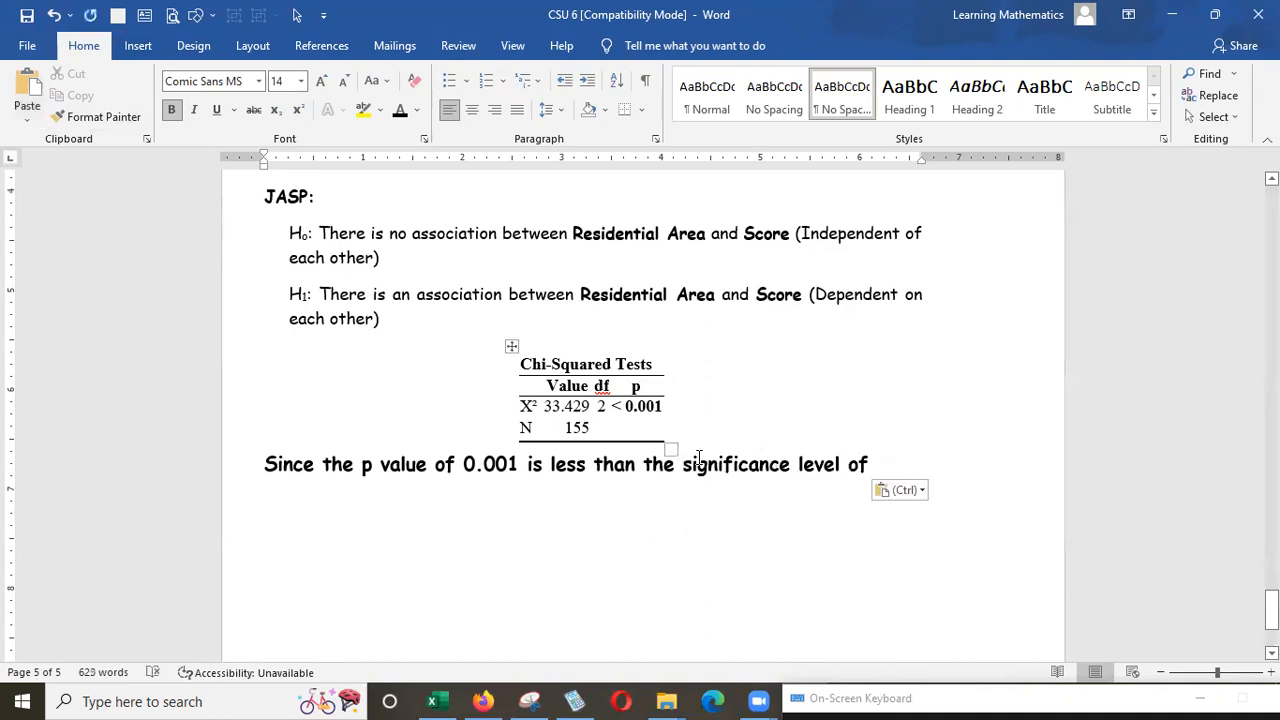
Delete the last pasted character and finish the conclusion with "we reject Ho.".
key("BackSpace")
type("we reject")
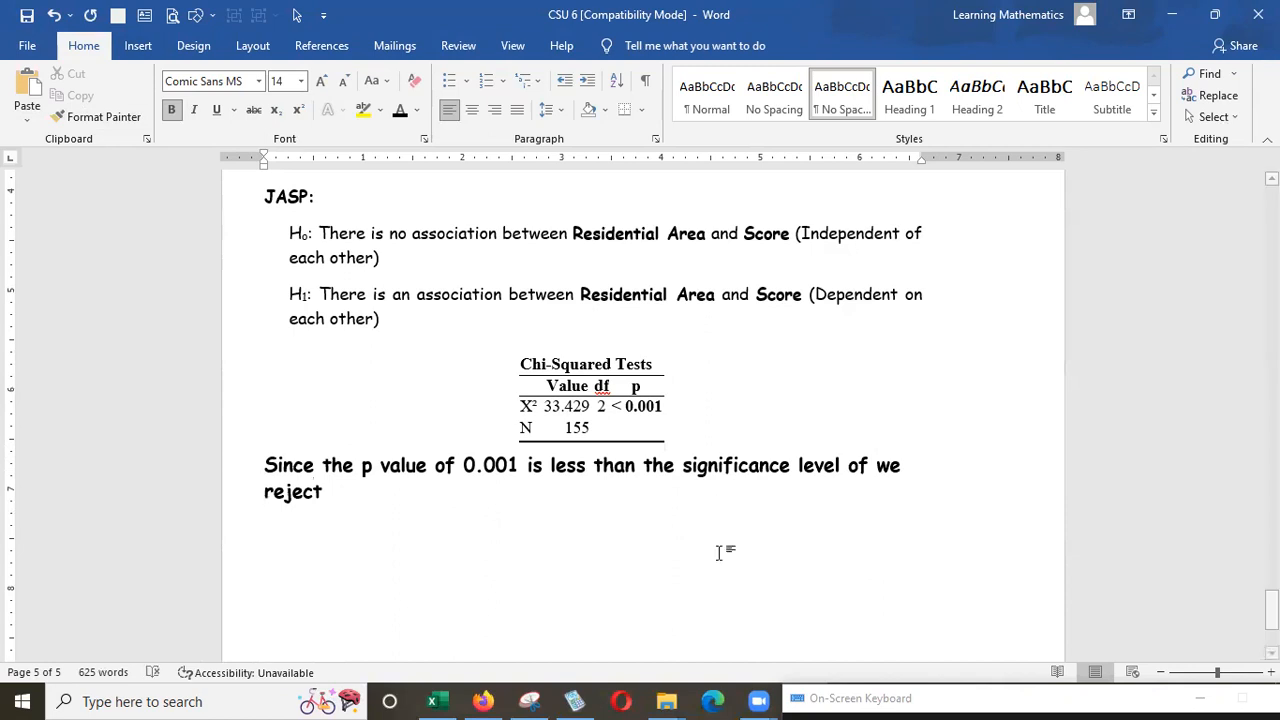
left_click_drag(956, 589, 958, 512)
left_click(788, 620)
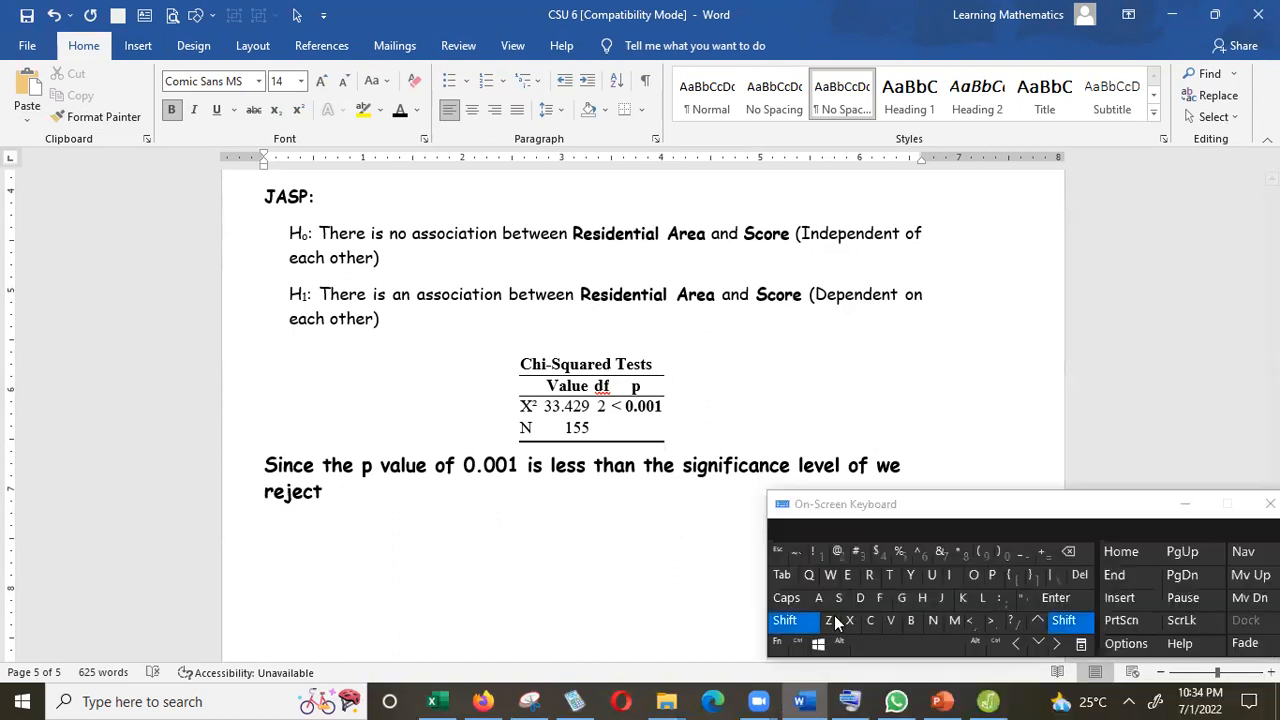
left_click(922, 597)
type("o. ")
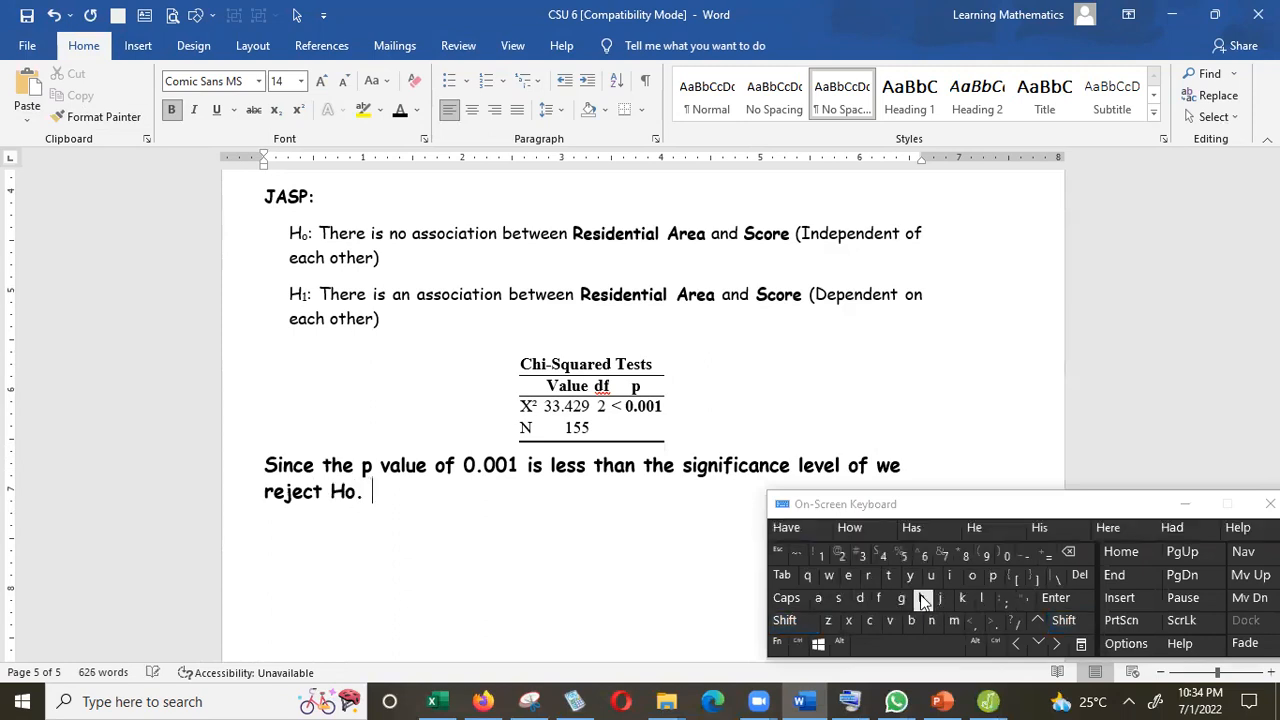
type("Thher")
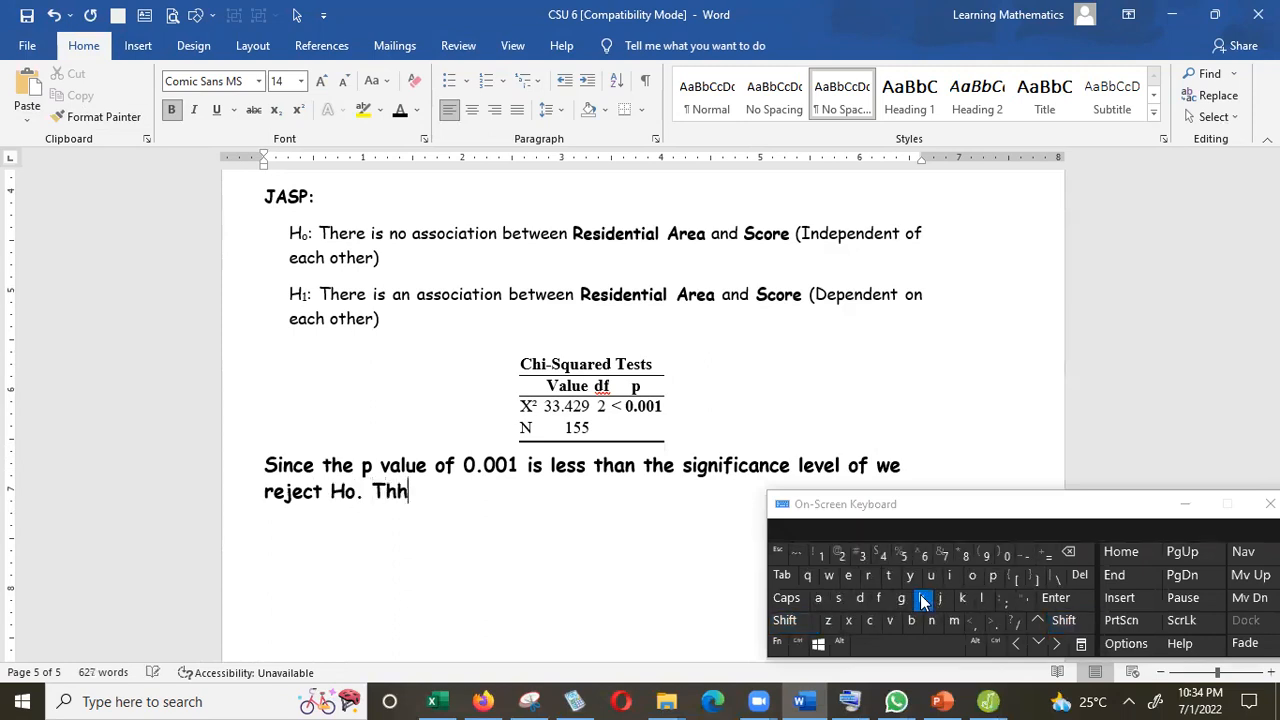
Continue the conclusion with "Therefore we conclude that" after "reject Ho.".
key("BackSpace")
key("BackSpace")
type("erefore we conb")
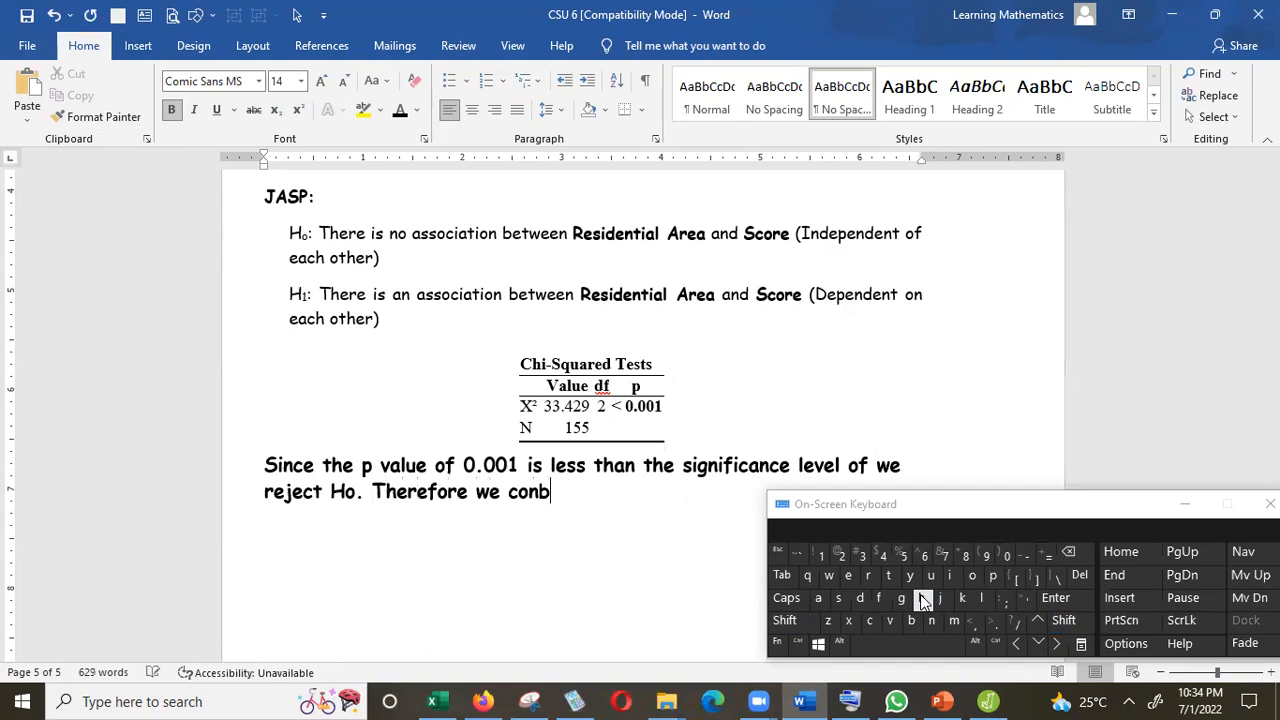
key("BackSpace")
type("clude that")
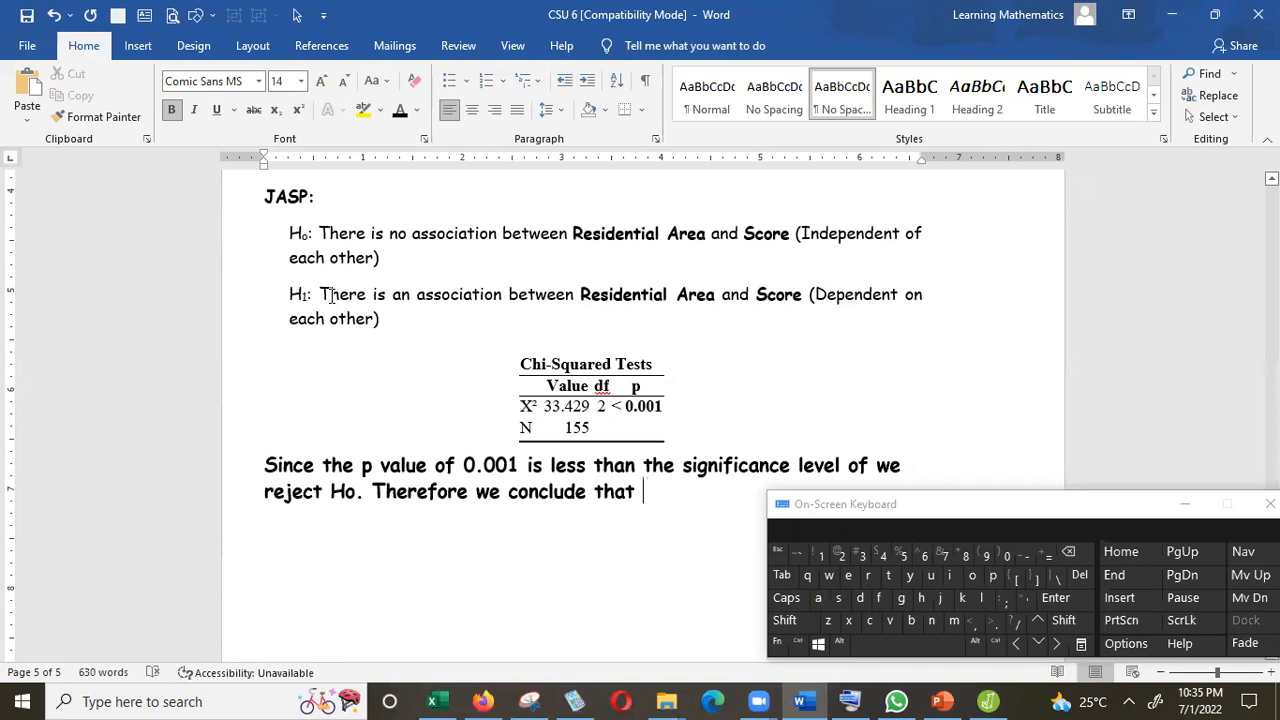
Copy the H1 statement text and paste it as text at the end of the conclusion.
left_click_drag(330, 295, 675, 325)
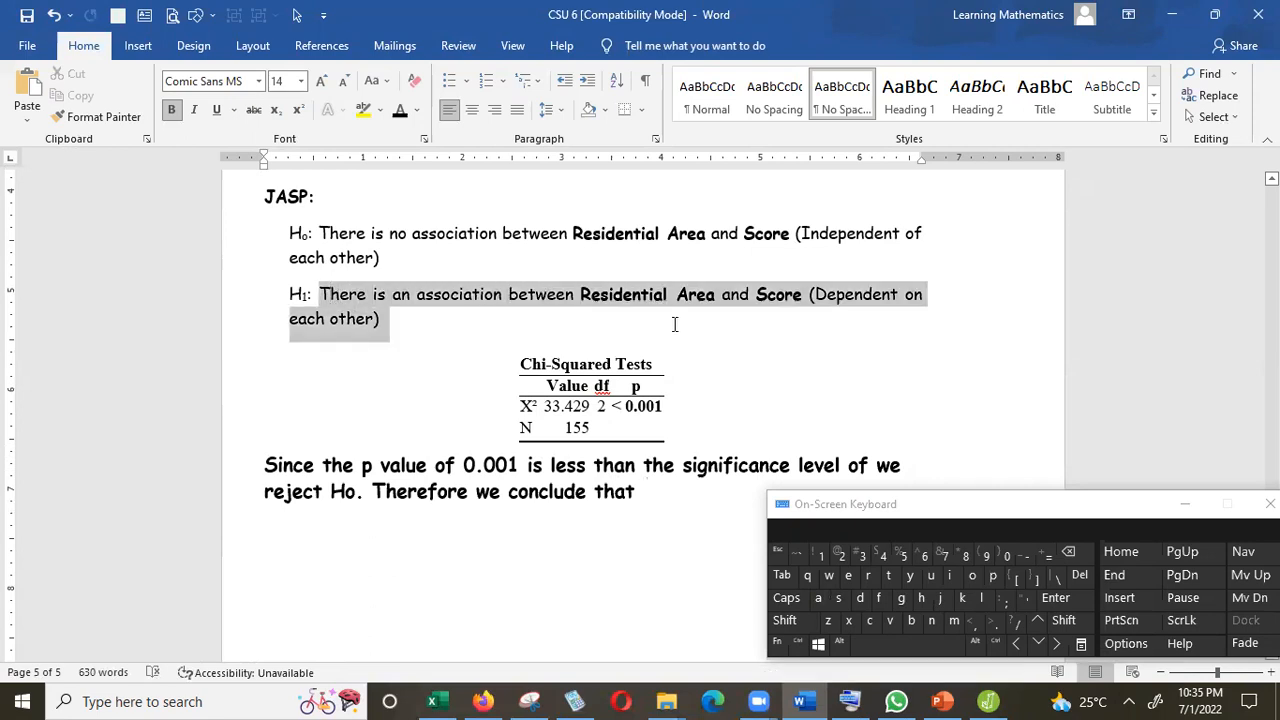
left_click_drag(754, 310, 392, 334)
key("ctrl+c")
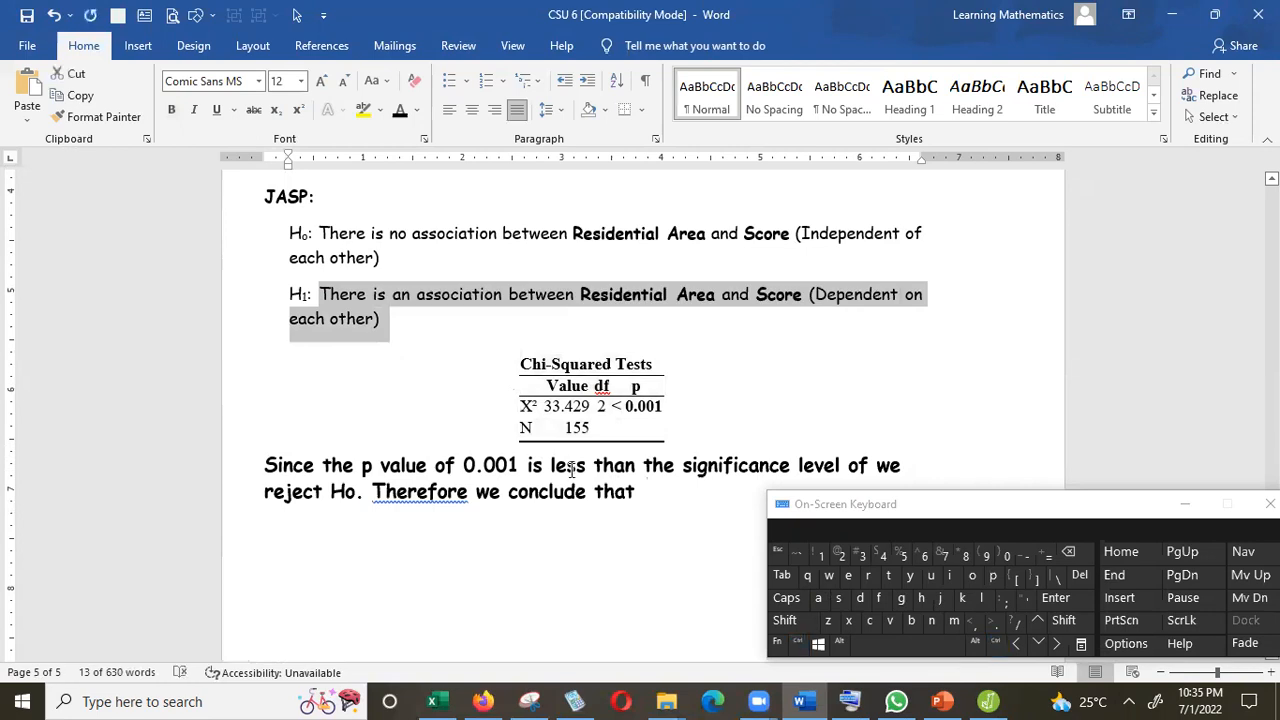
left_click(639, 493)
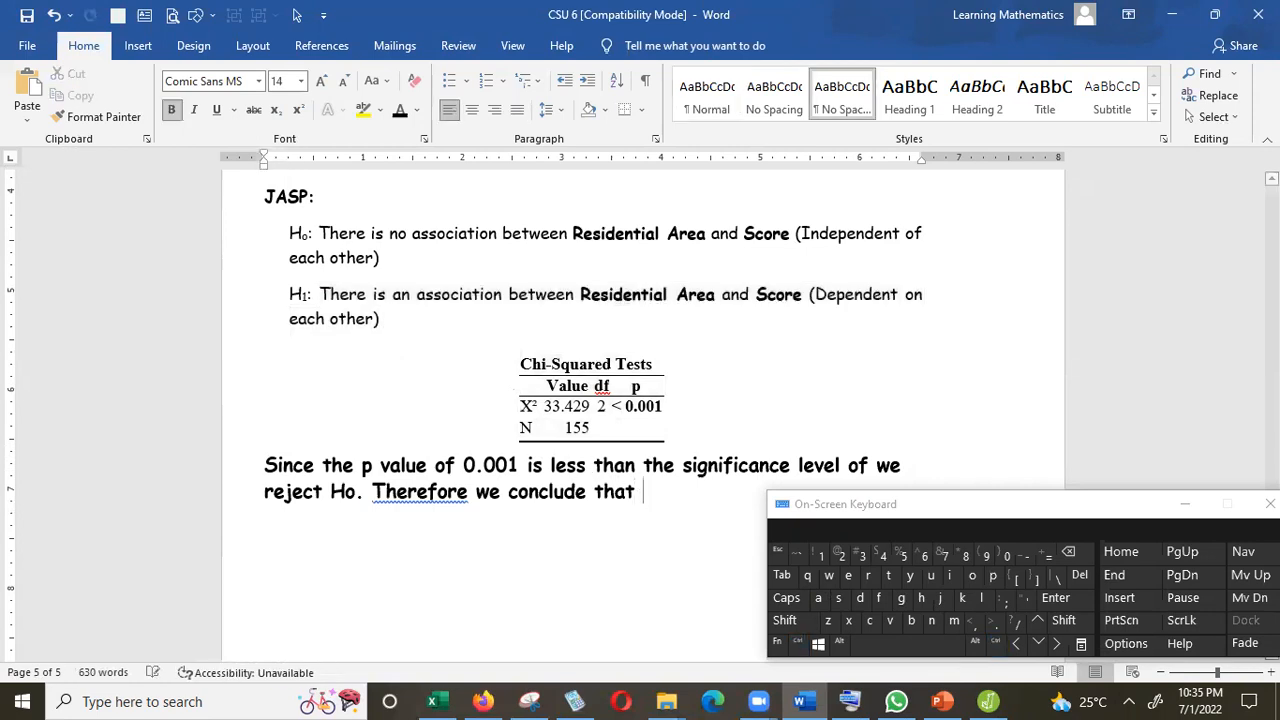
left_click(25, 117)
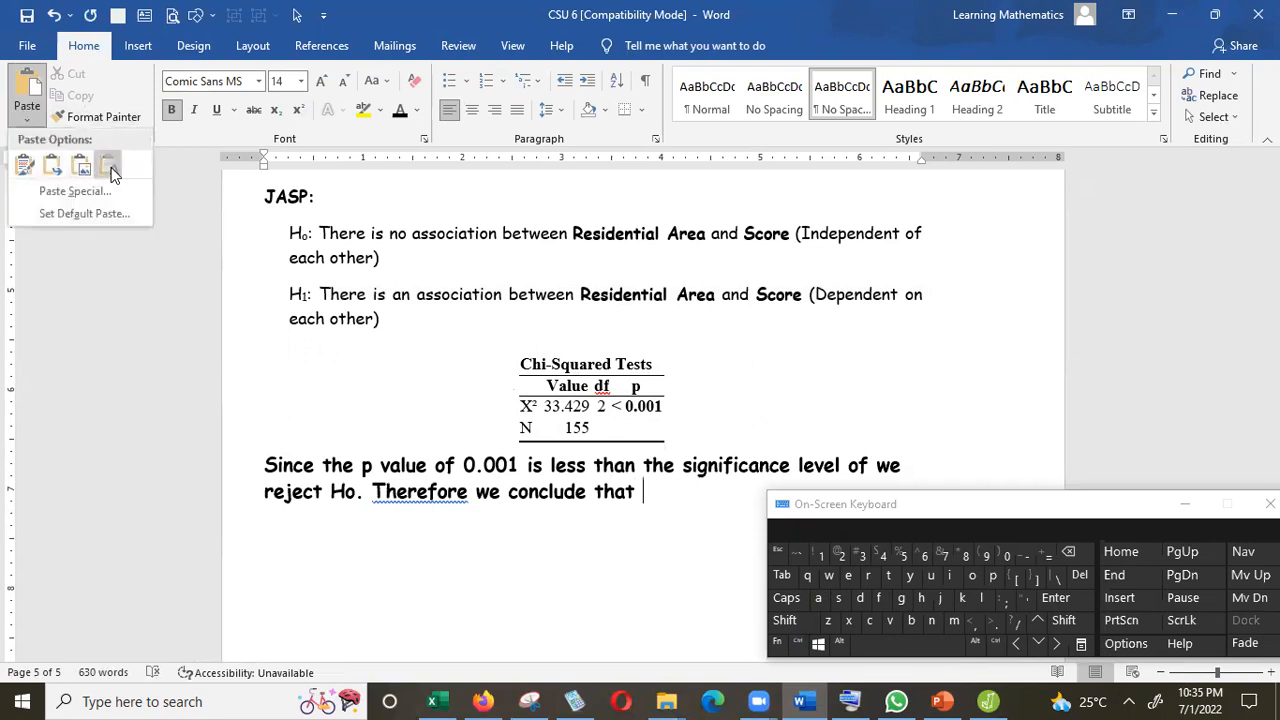
left_click(107, 170)
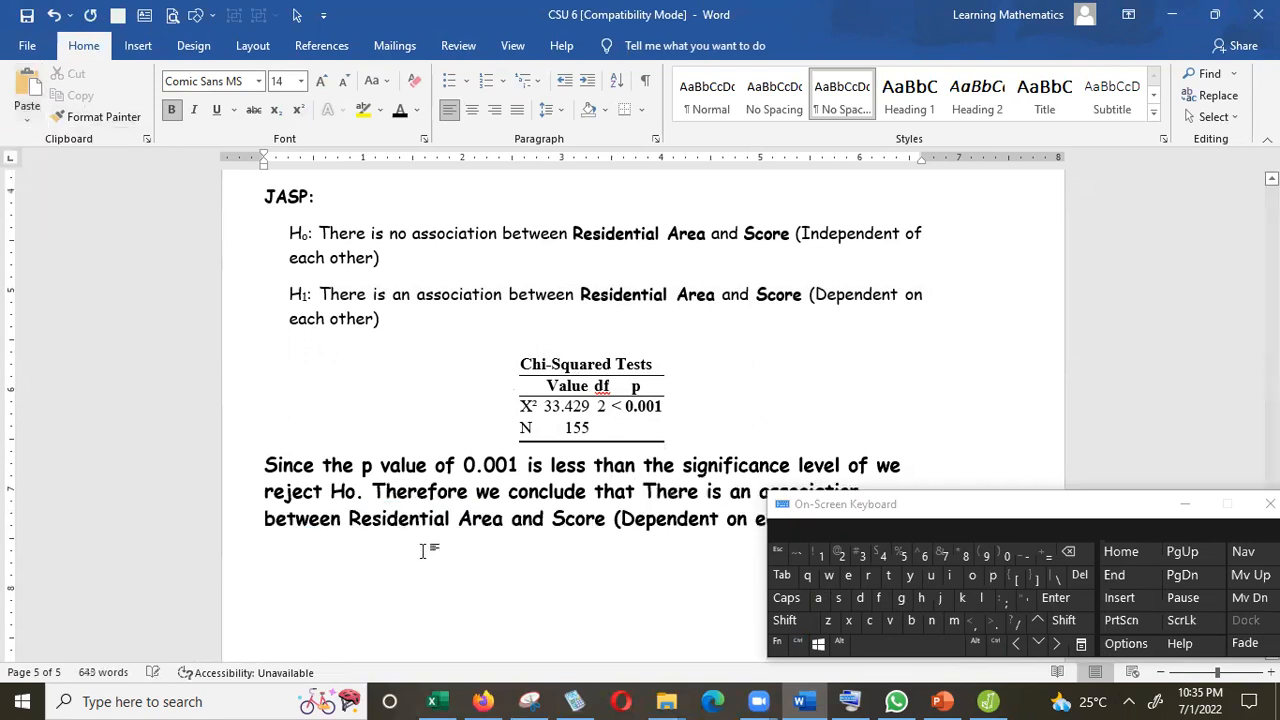
Add a comma after "Therefore" and change the pasted "There" to lowercase "there".
left_click(468, 491)
type(",")
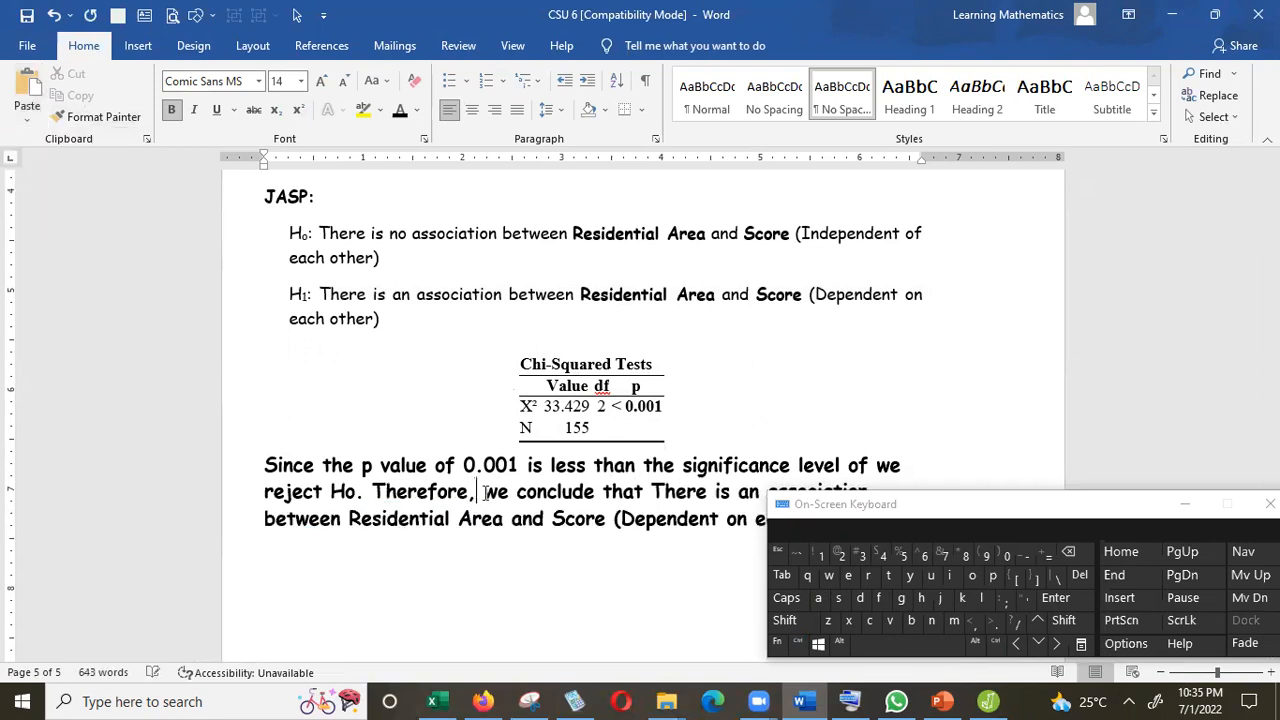
left_click(665, 491)
key("BackSpace")
type("t")
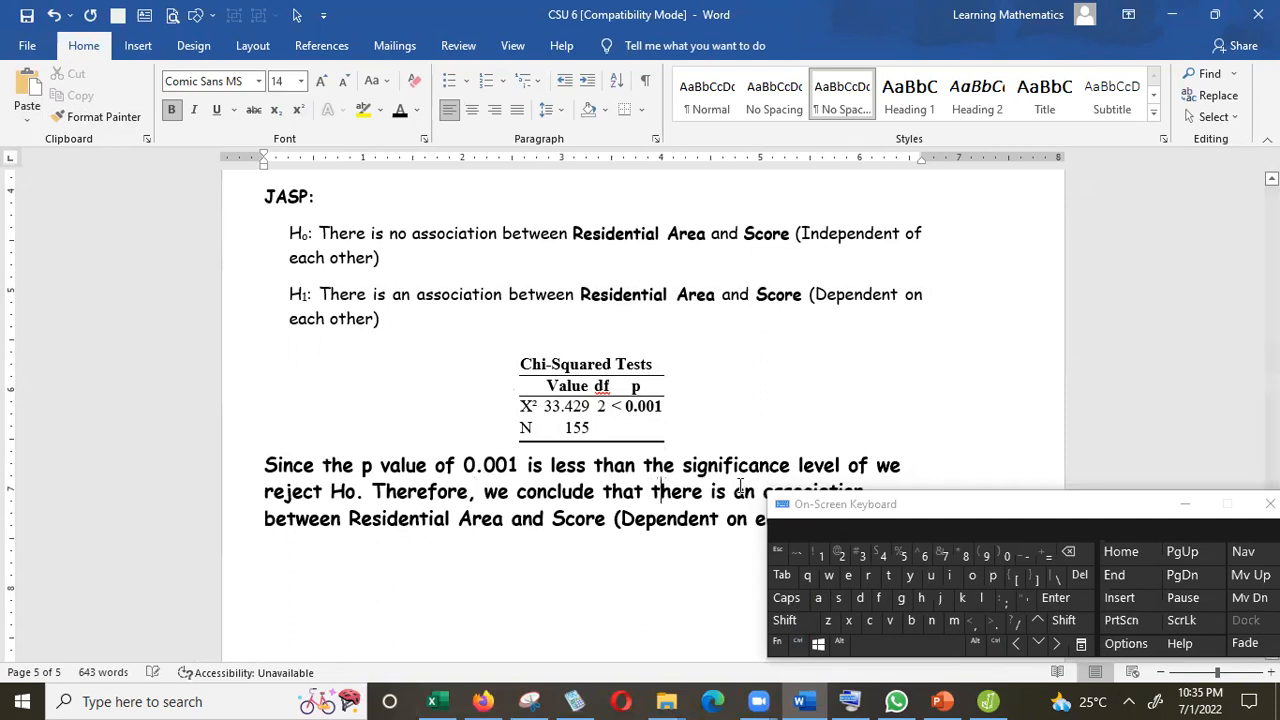
Close the on-screen keyboard and end the conclusion sentence with a full stop.
left_click(1185, 504)
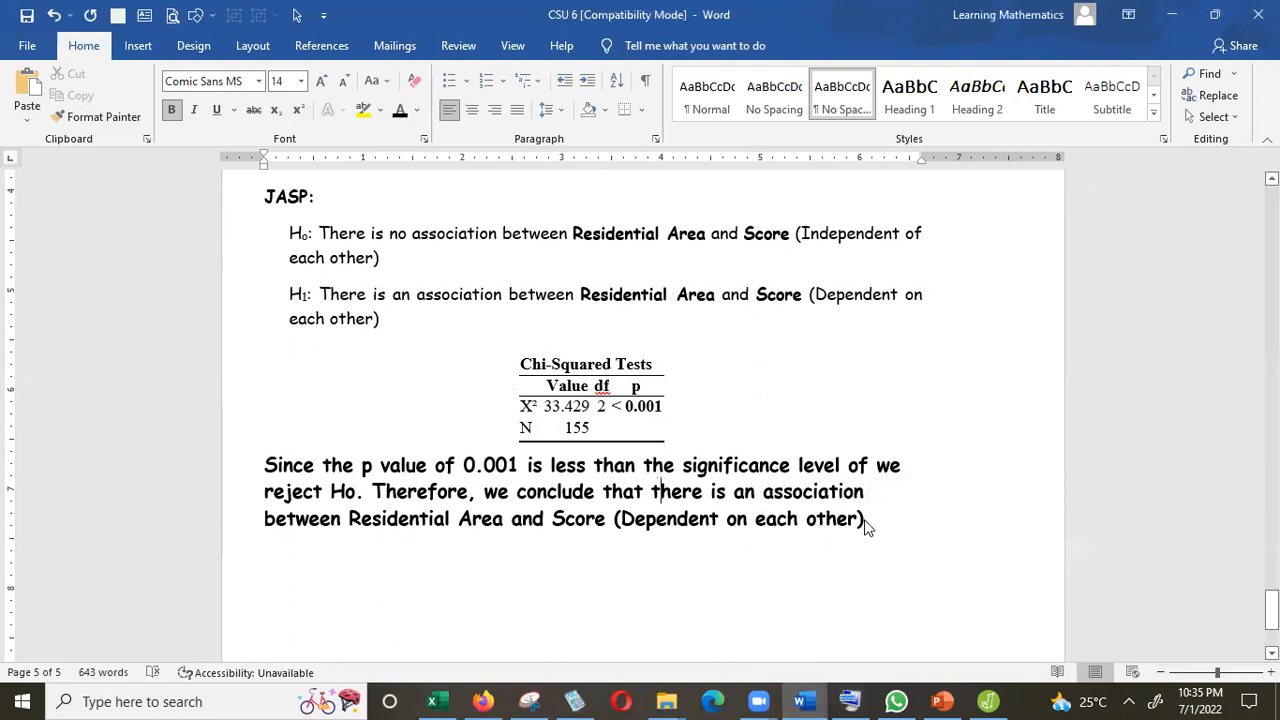
type(".")
left_click_drag(1272, 609, 1272, 600)
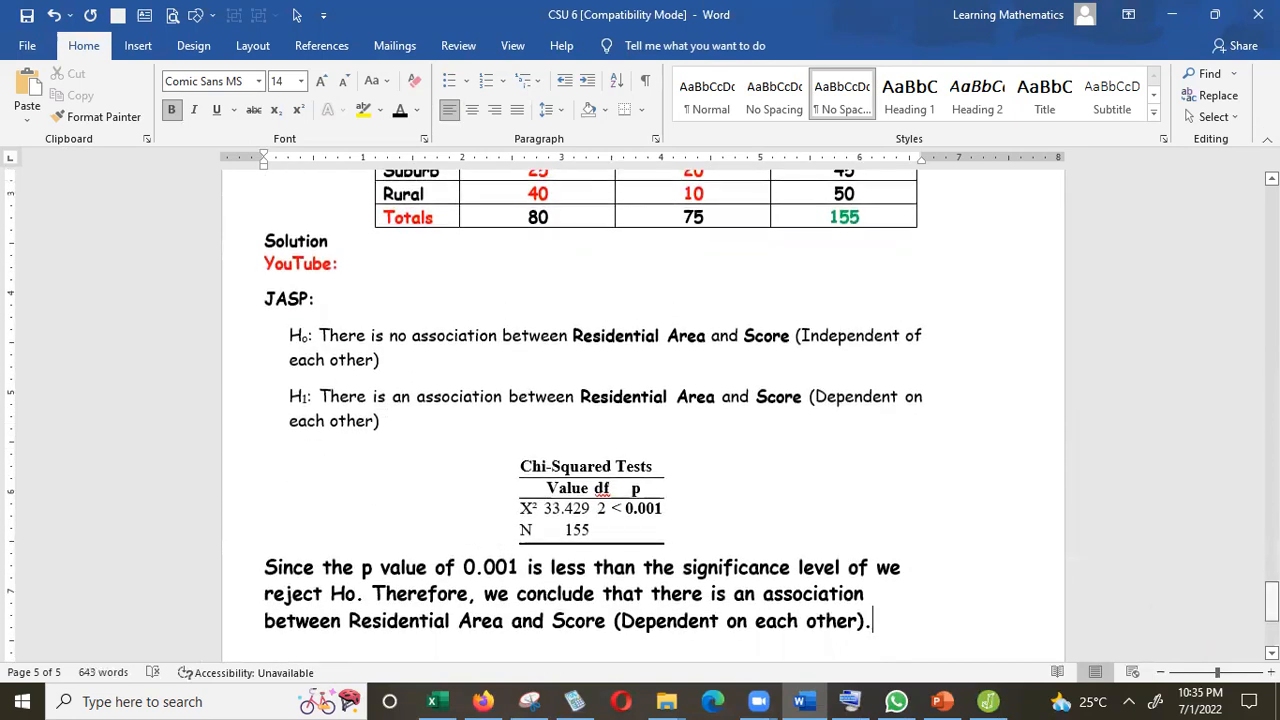
left_click(1160, 672)
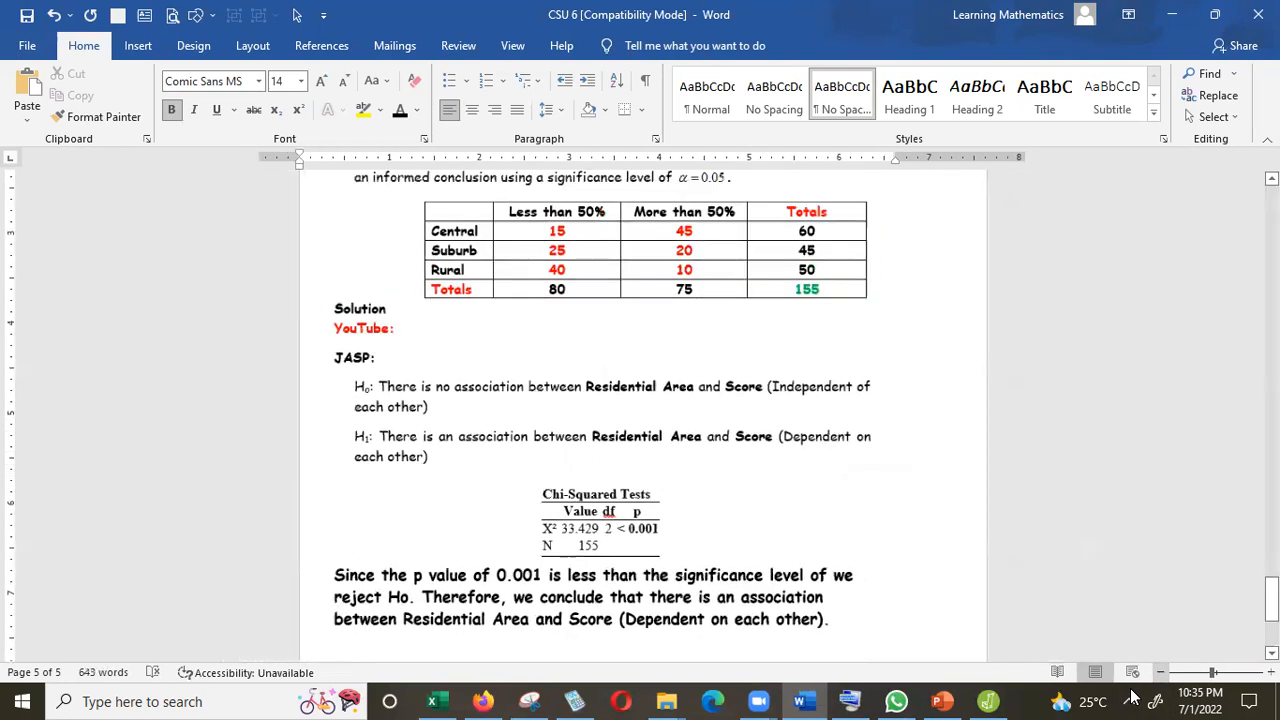
left_click(1160, 672)
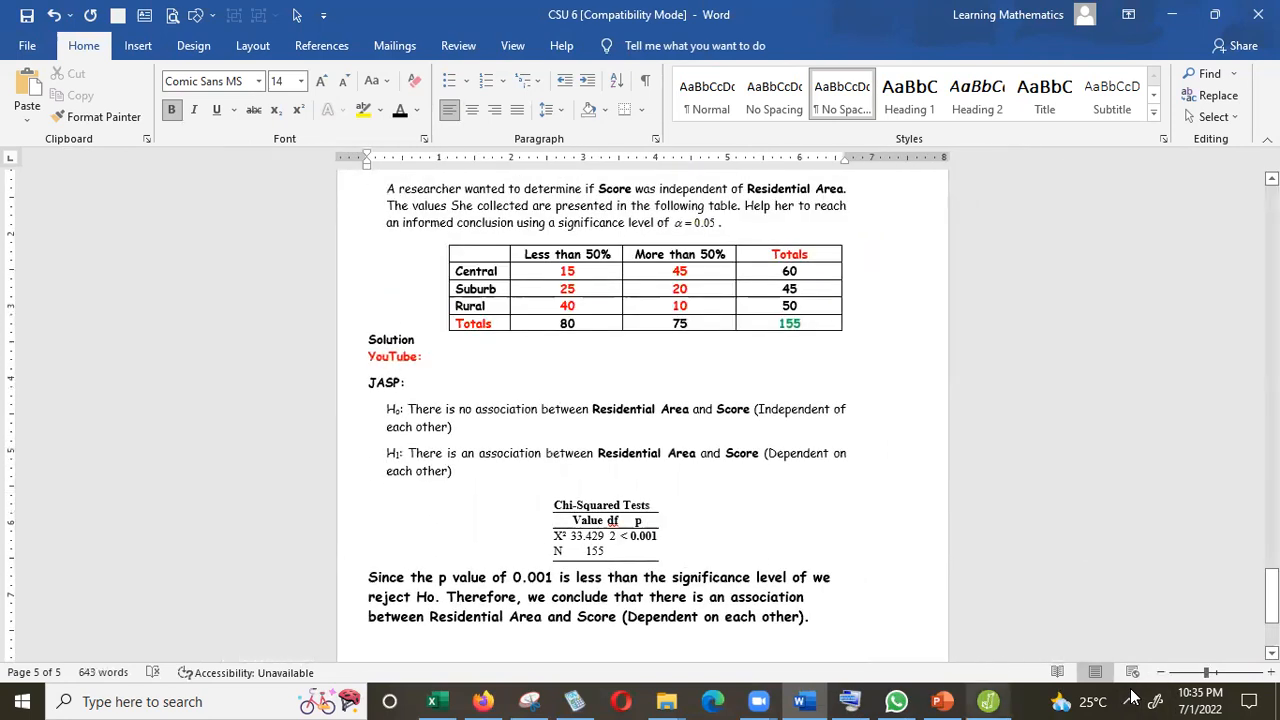